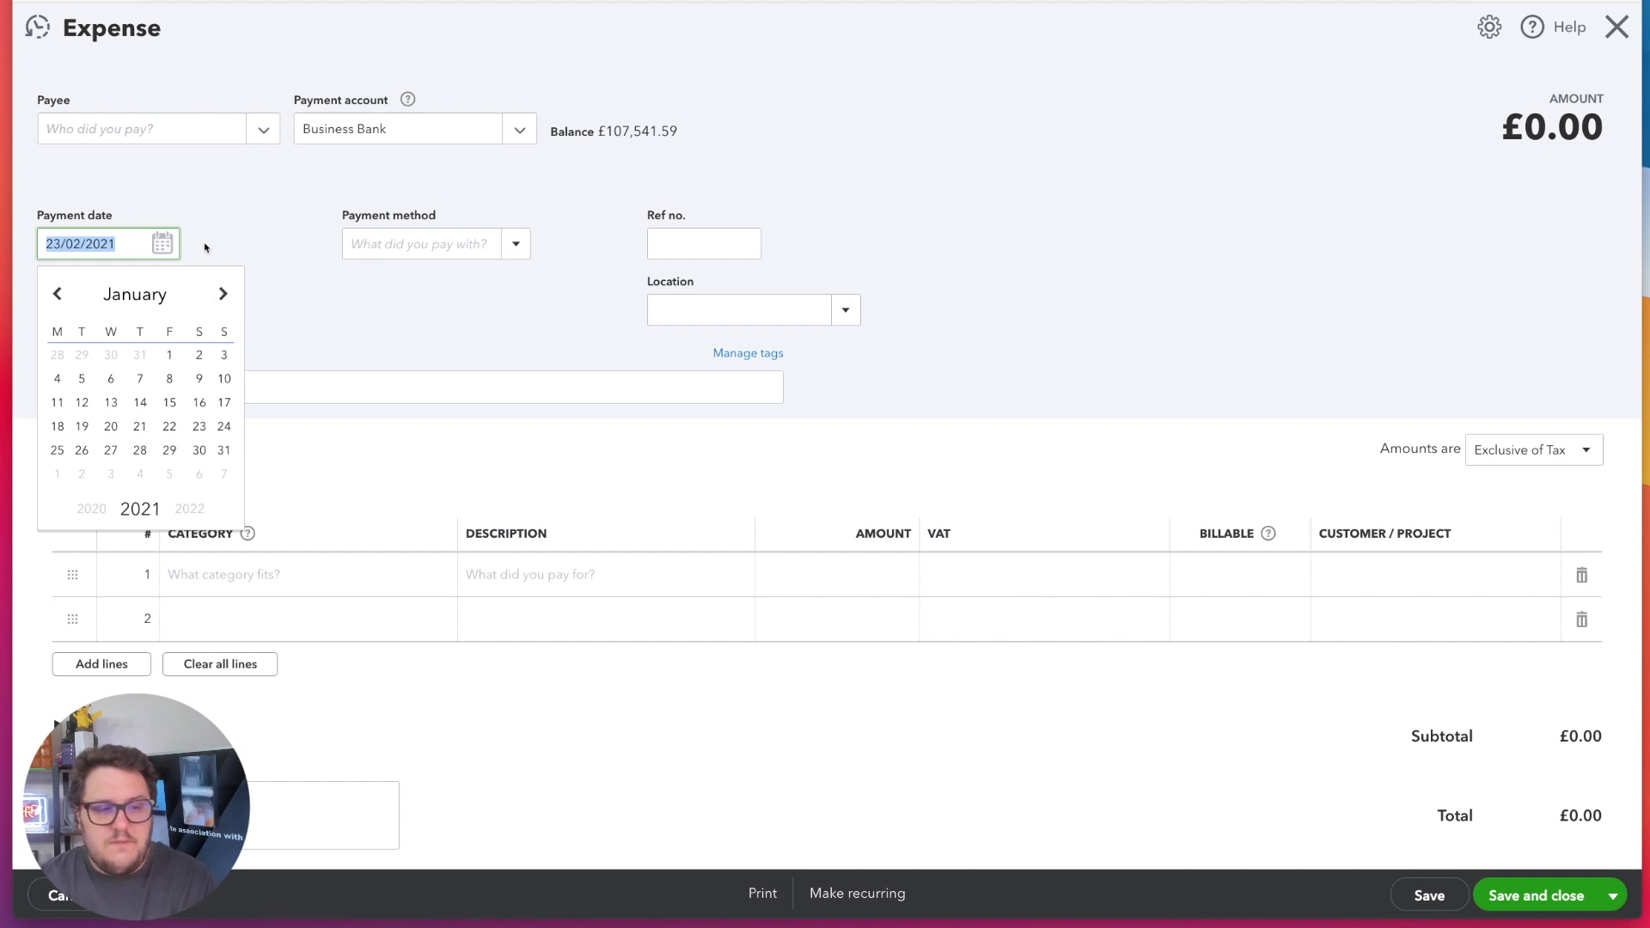
# Set the expense's payment date to 1 January 2021
pyautogui.click(169, 355)
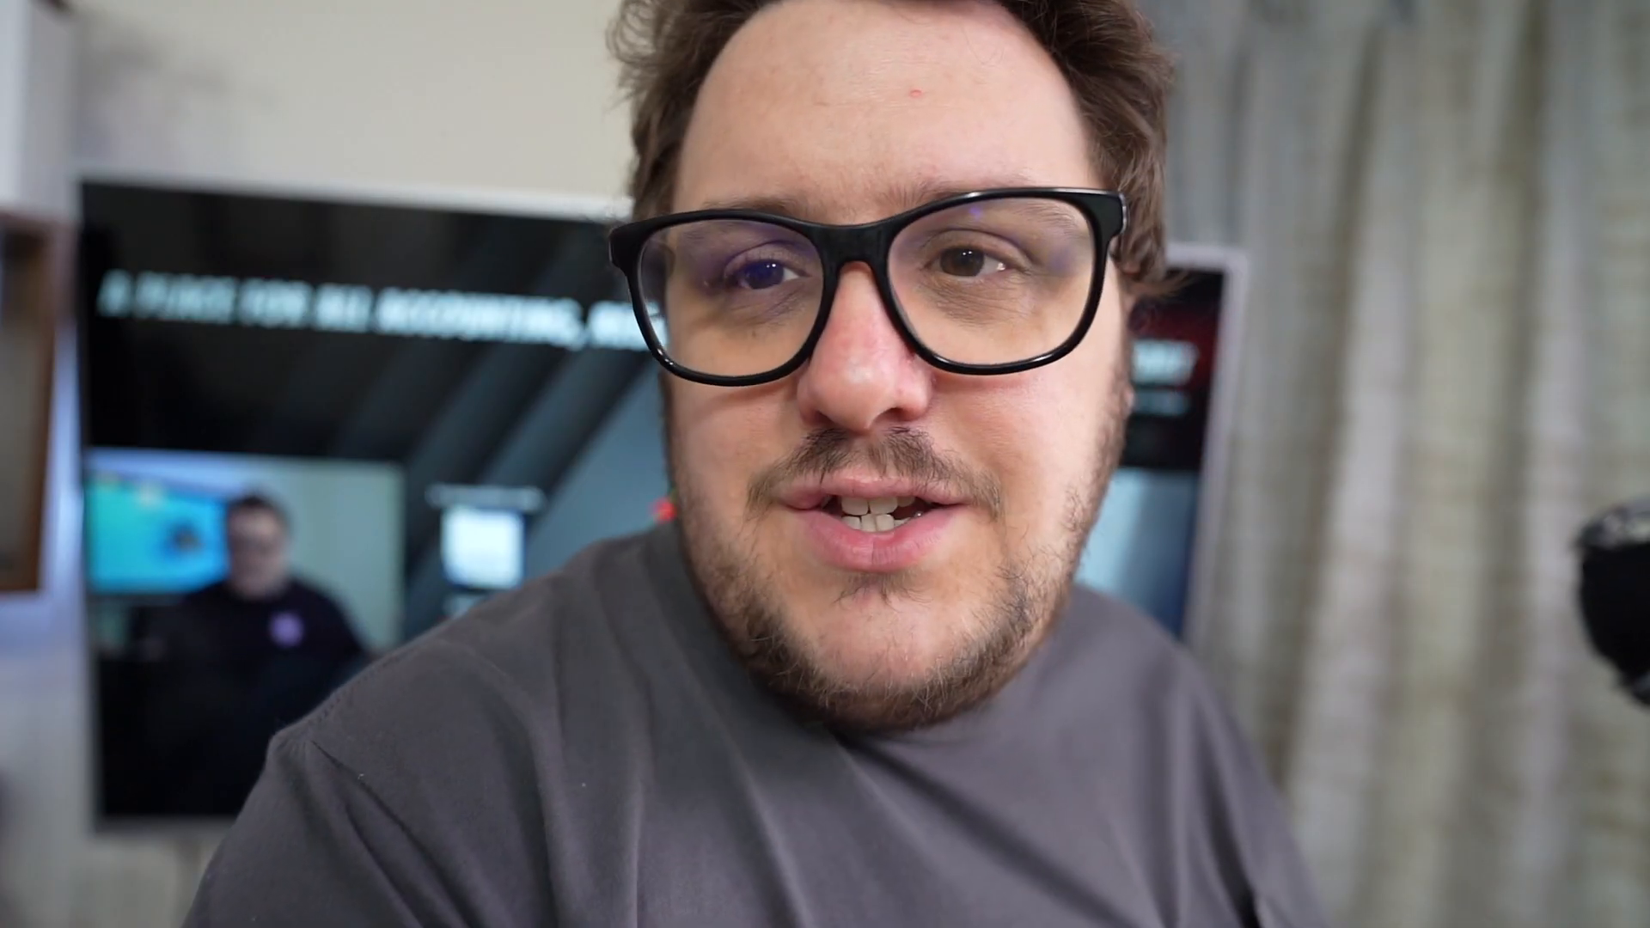
pyautogui.press('BackSpace')
pyautogui.write('h')
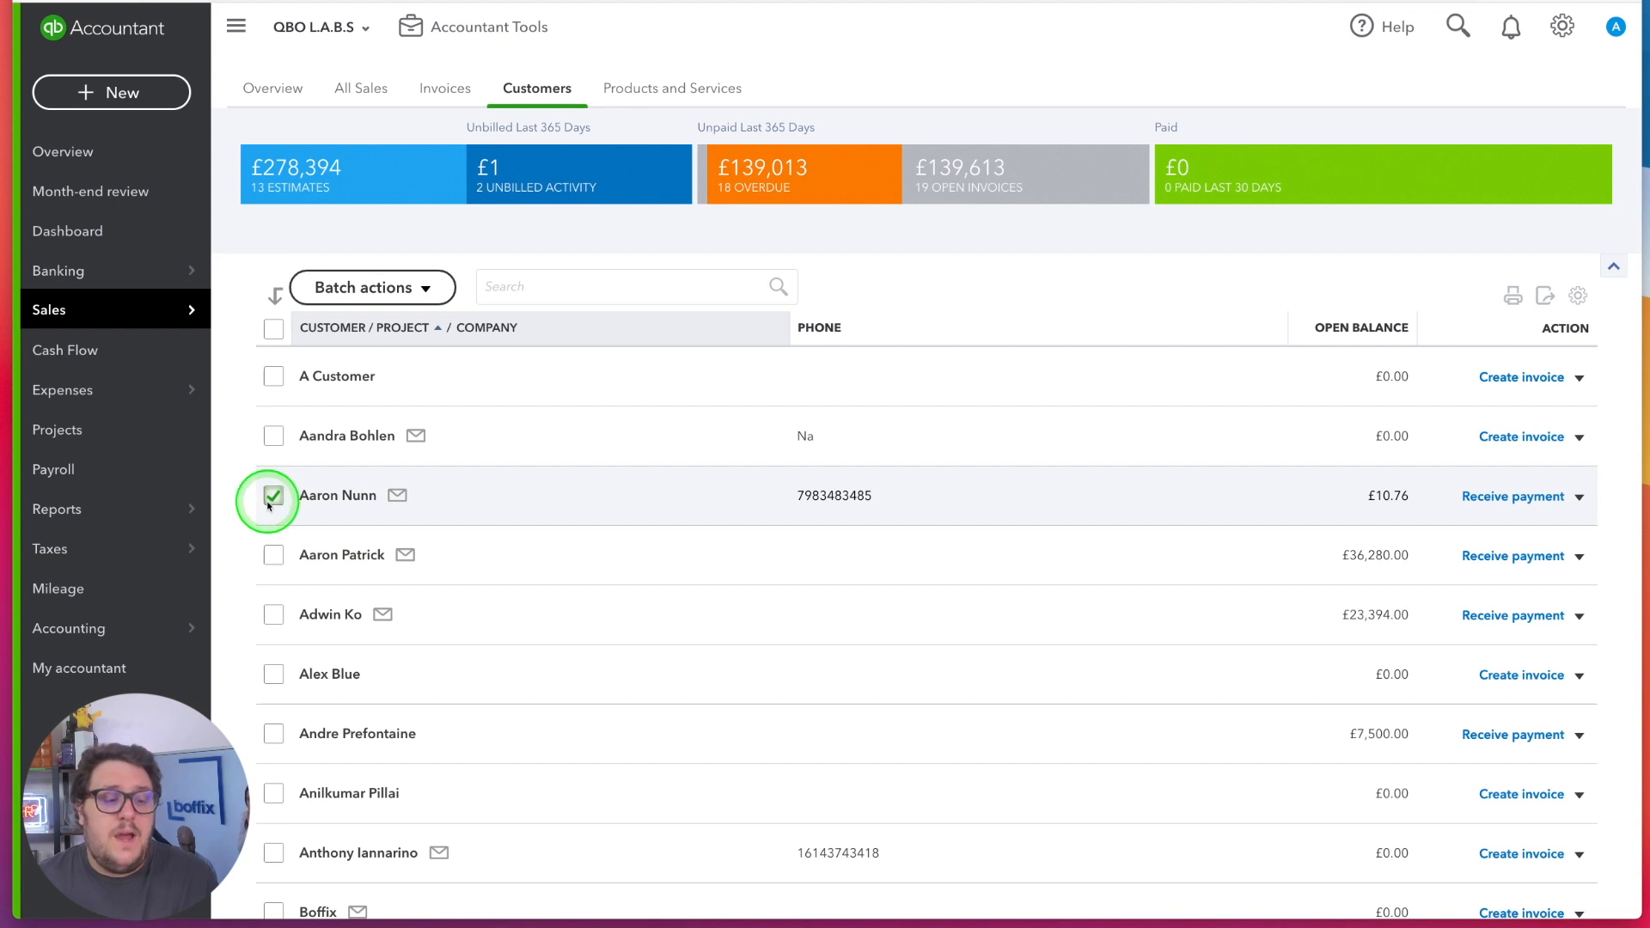
pyautogui.click(274, 557)
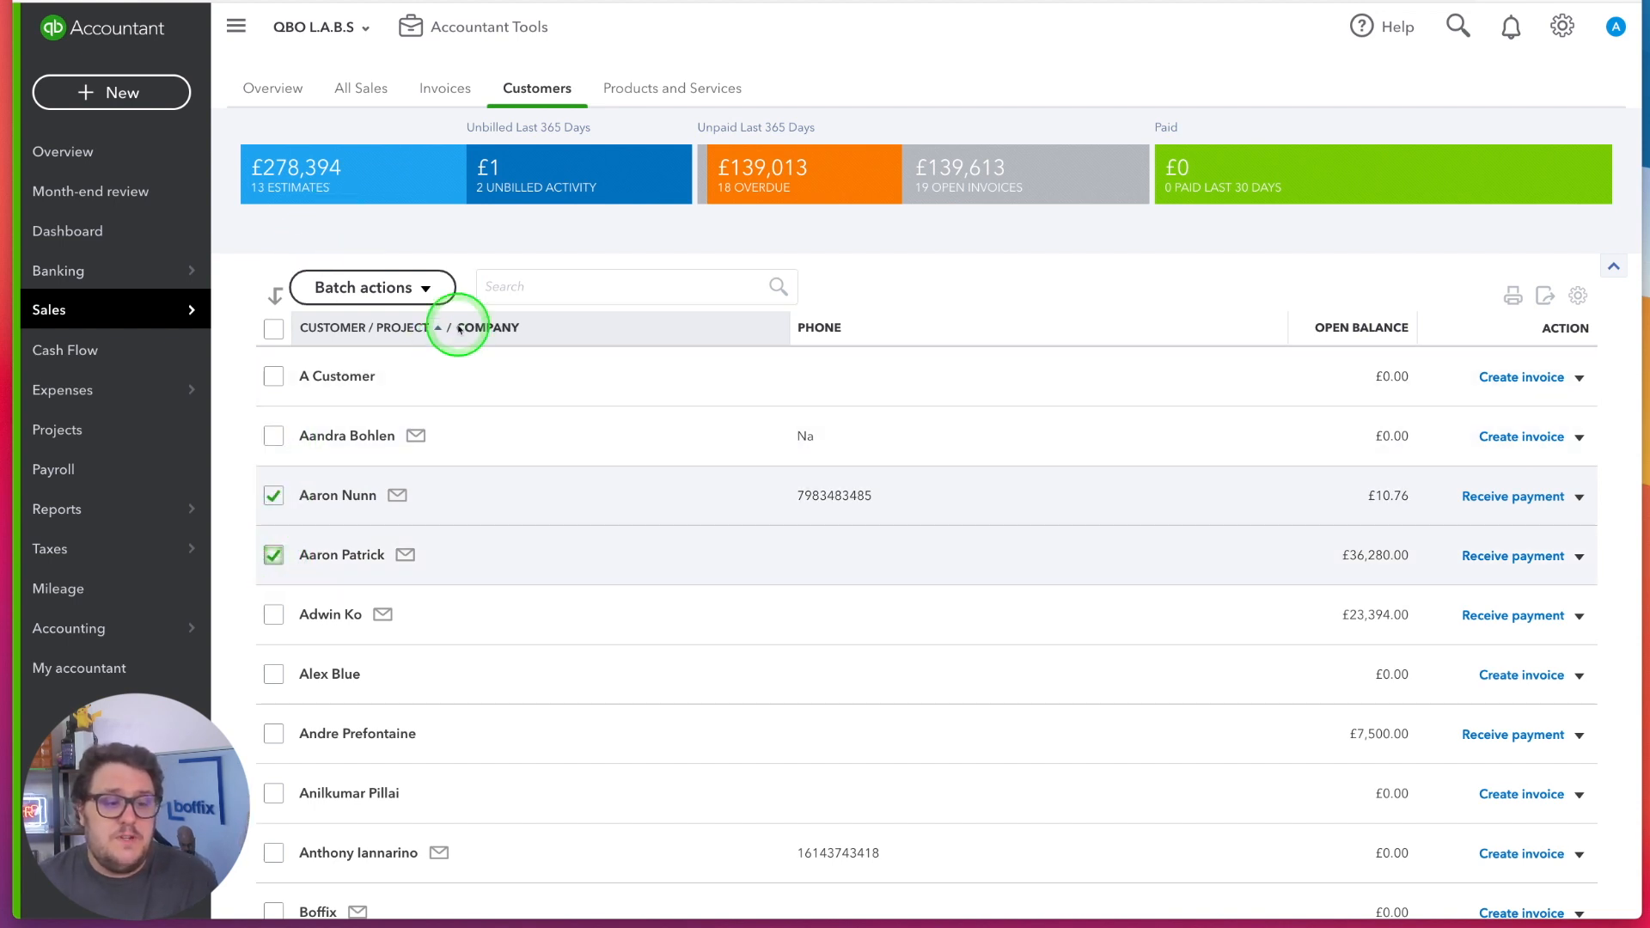
pyautogui.click(368, 288)
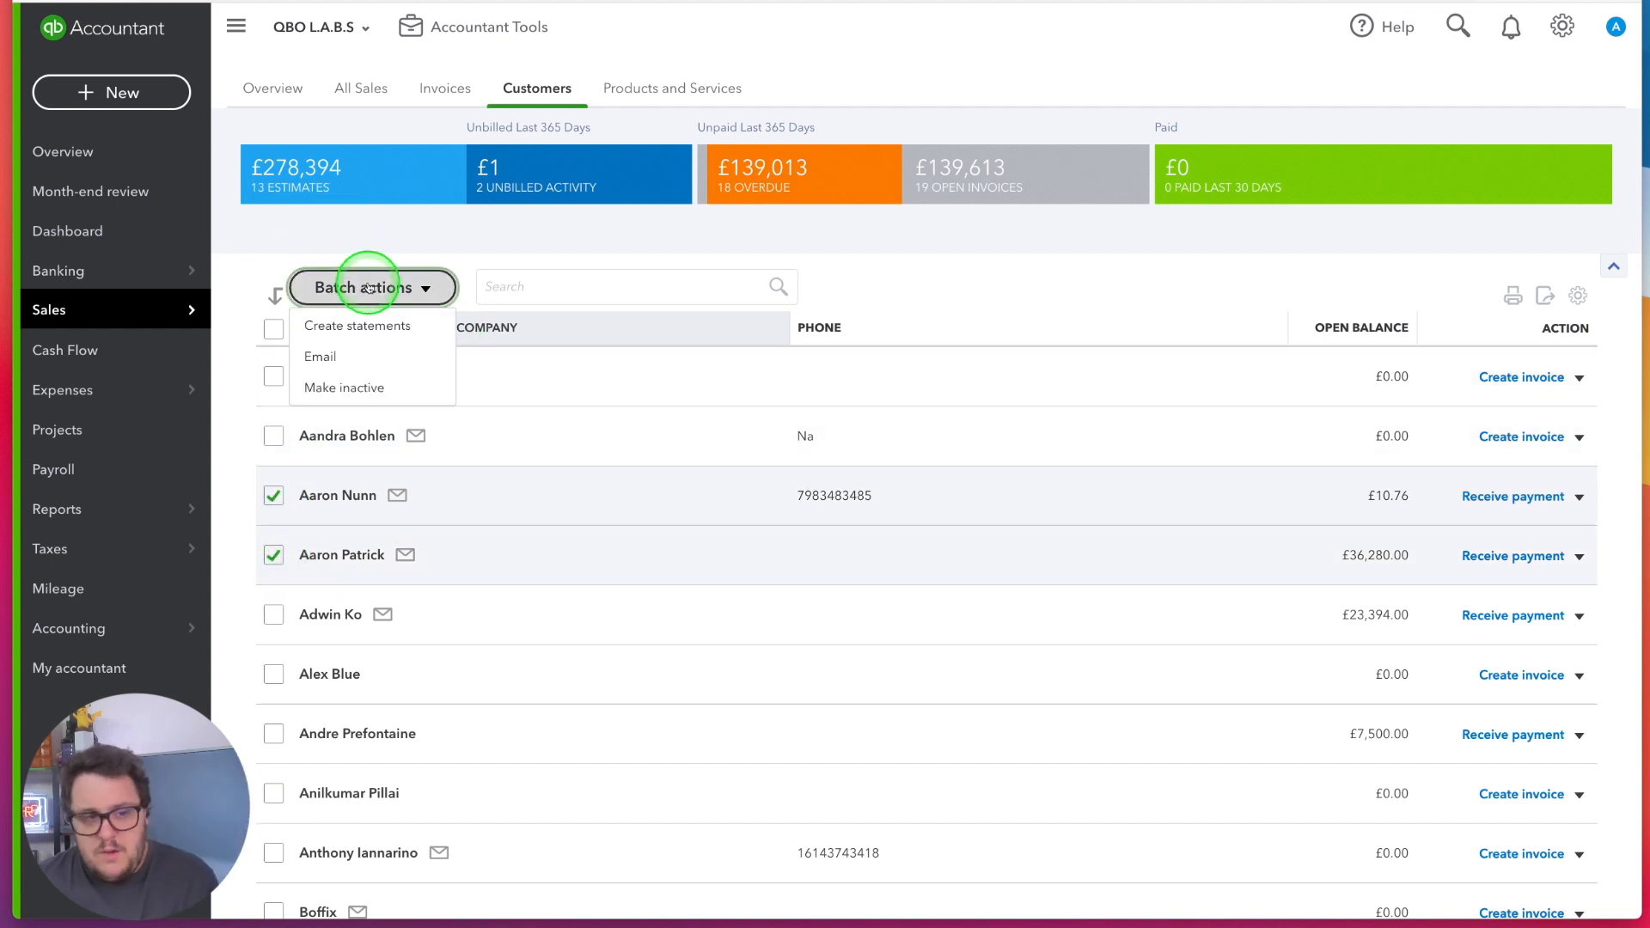
pyautogui.click(368, 288)
pyautogui.click(276, 559)
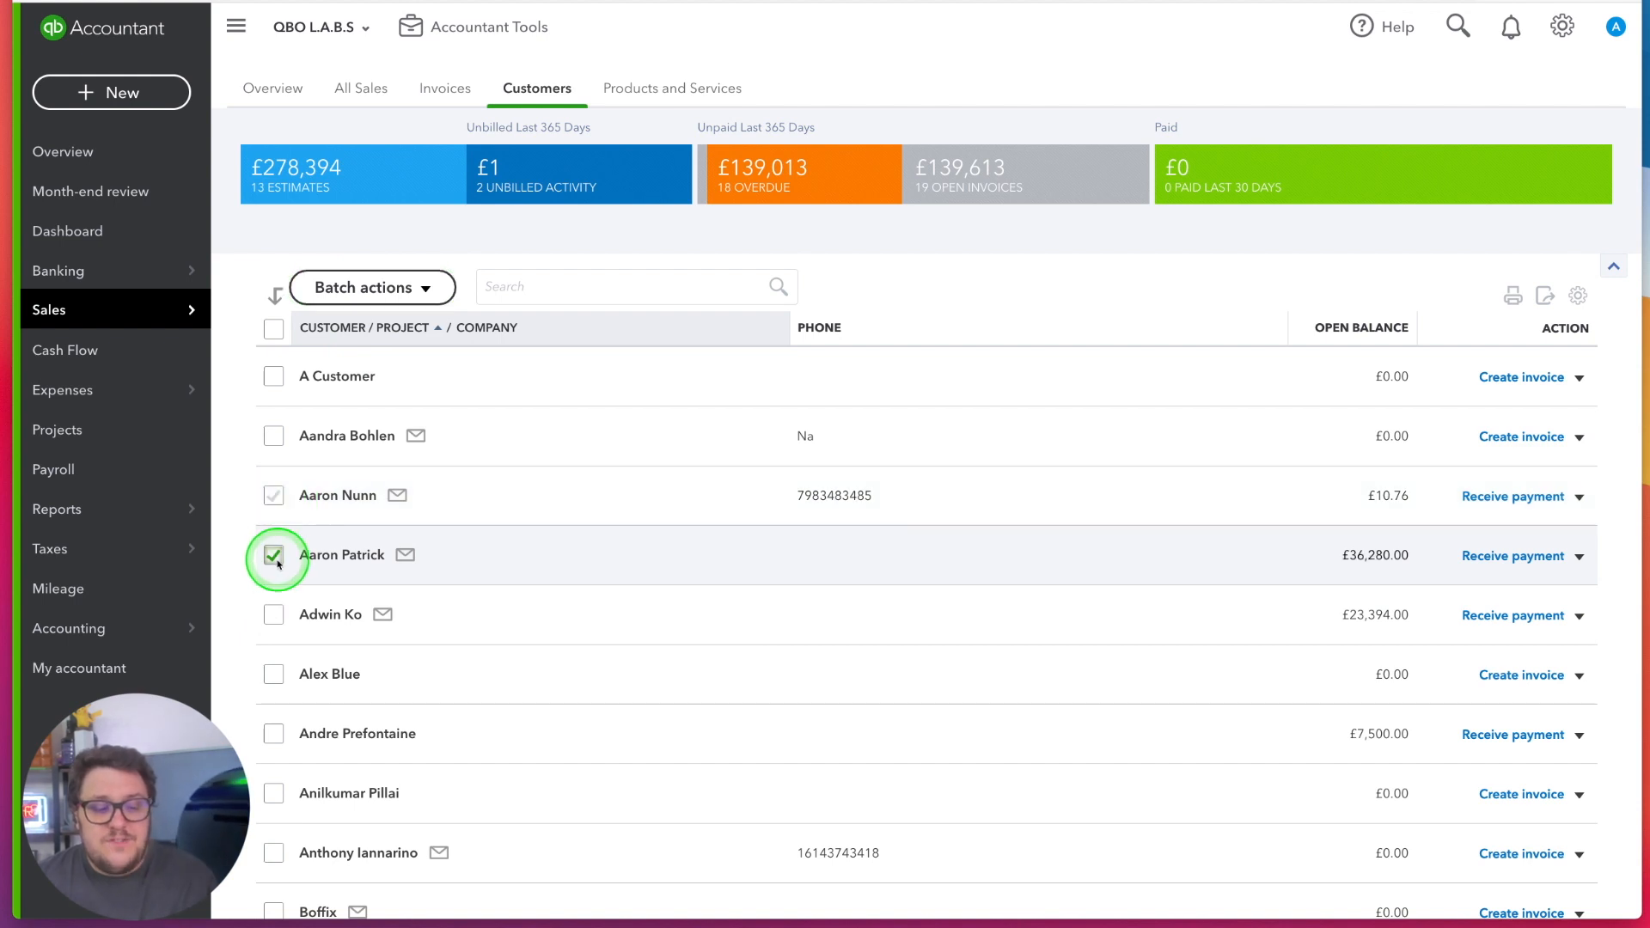
# Open the customer with the £10.76 balance for editing and replace the last name with that of the customer listed directly below
pyautogui.click(345, 505)
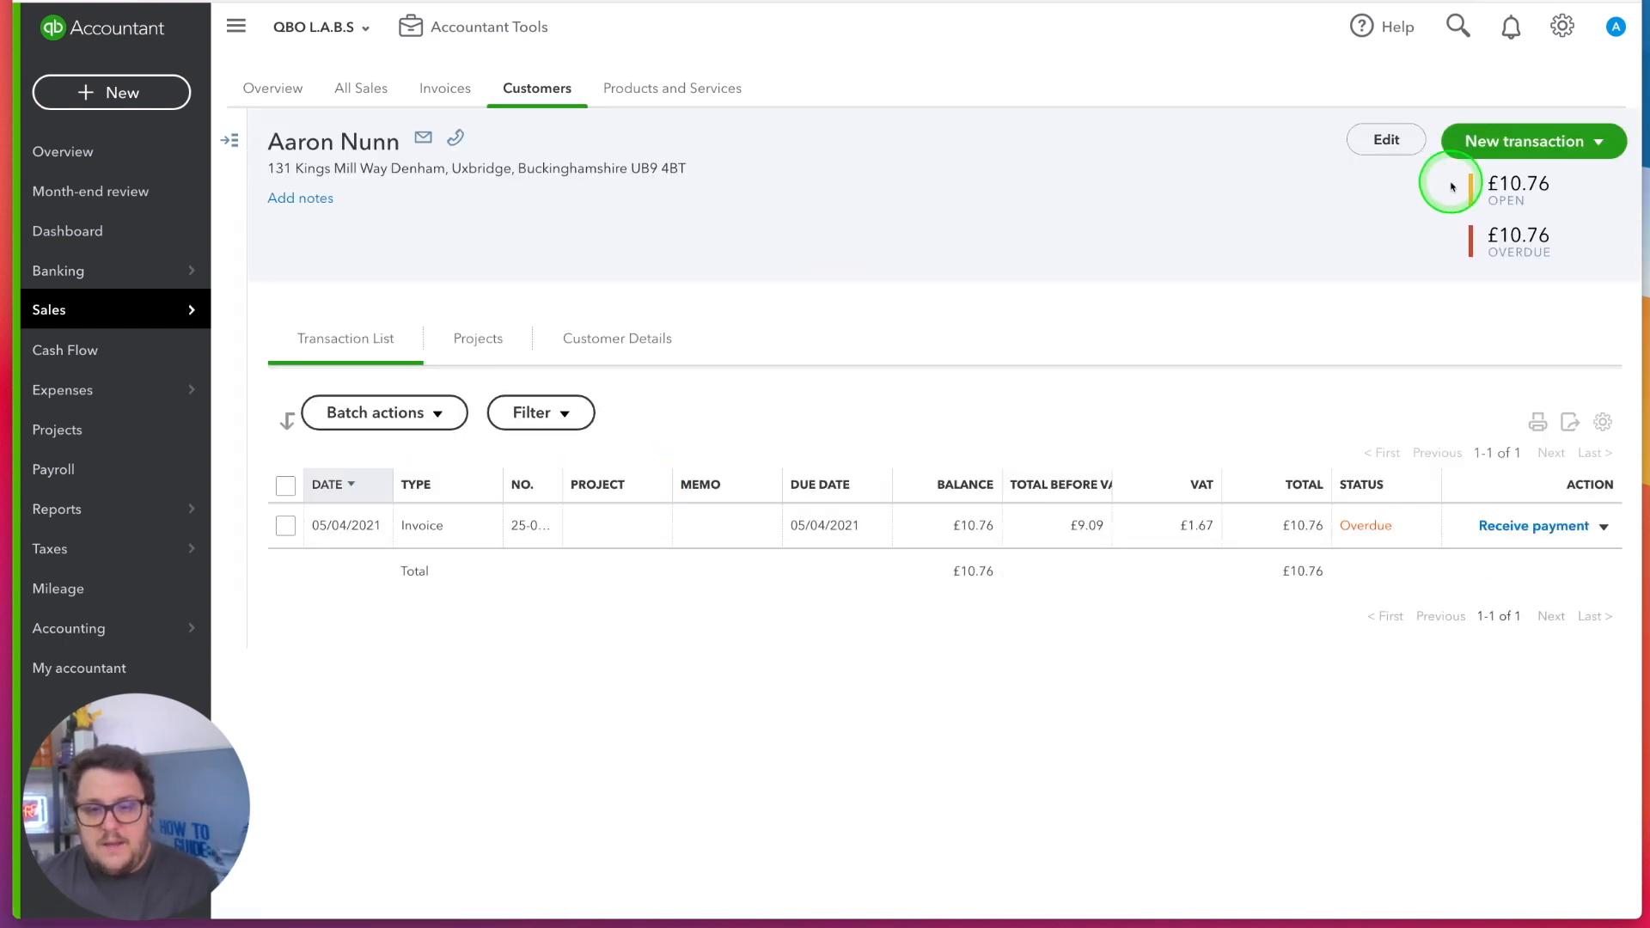
pyautogui.click(1381, 139)
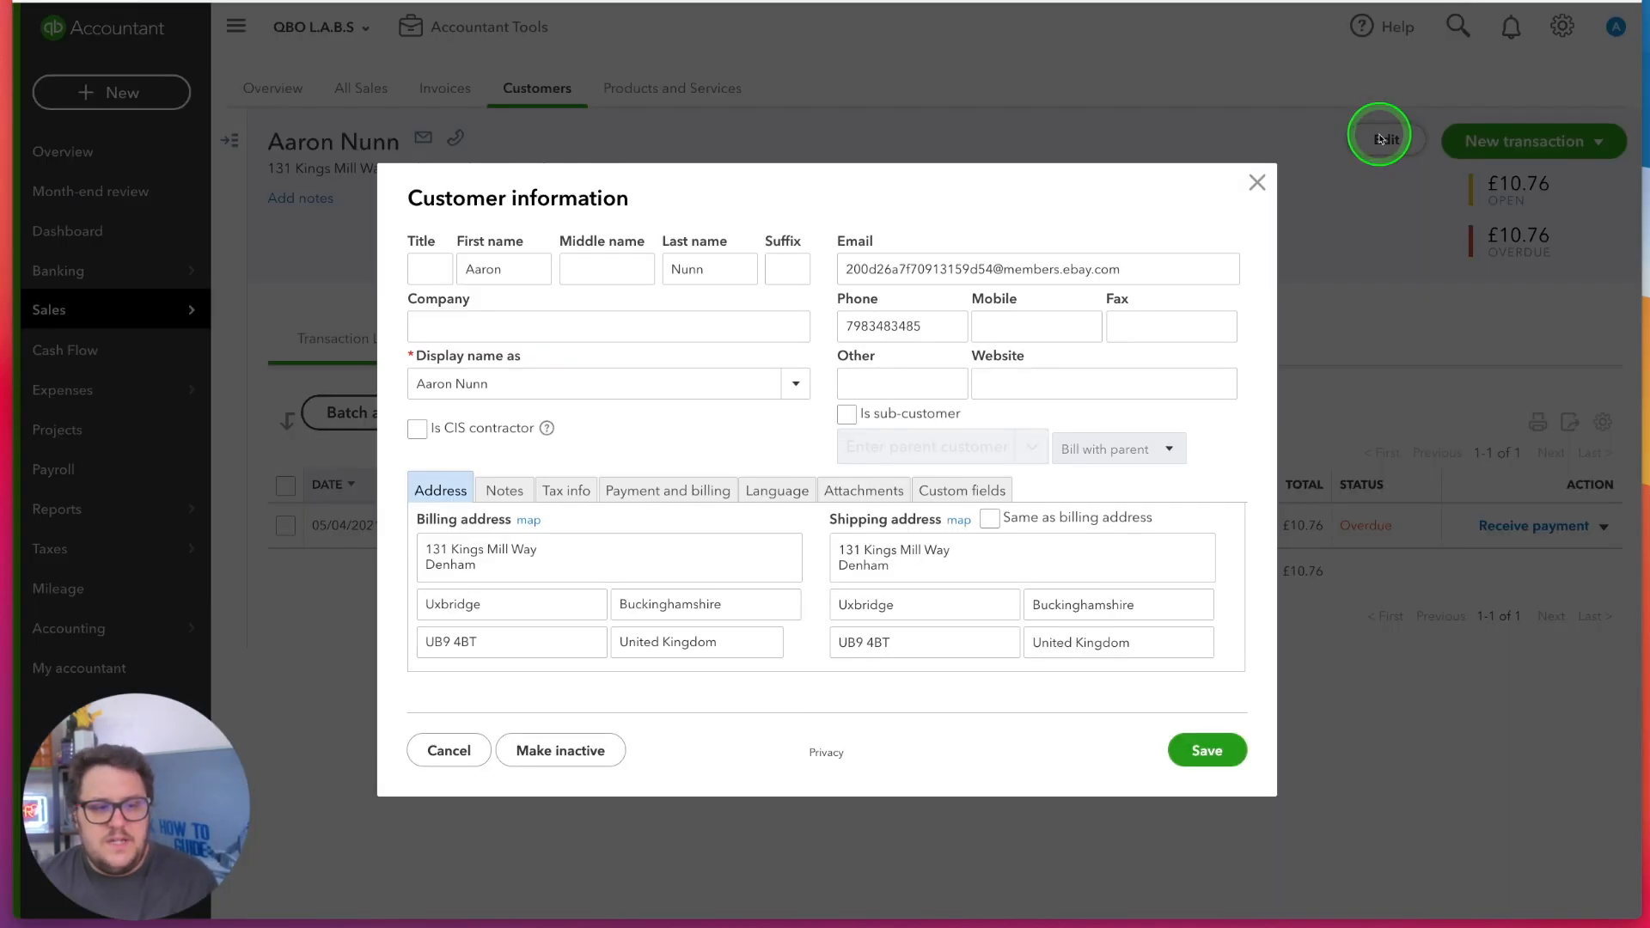
pyautogui.write('Patrick')
pyautogui.press('Tab')
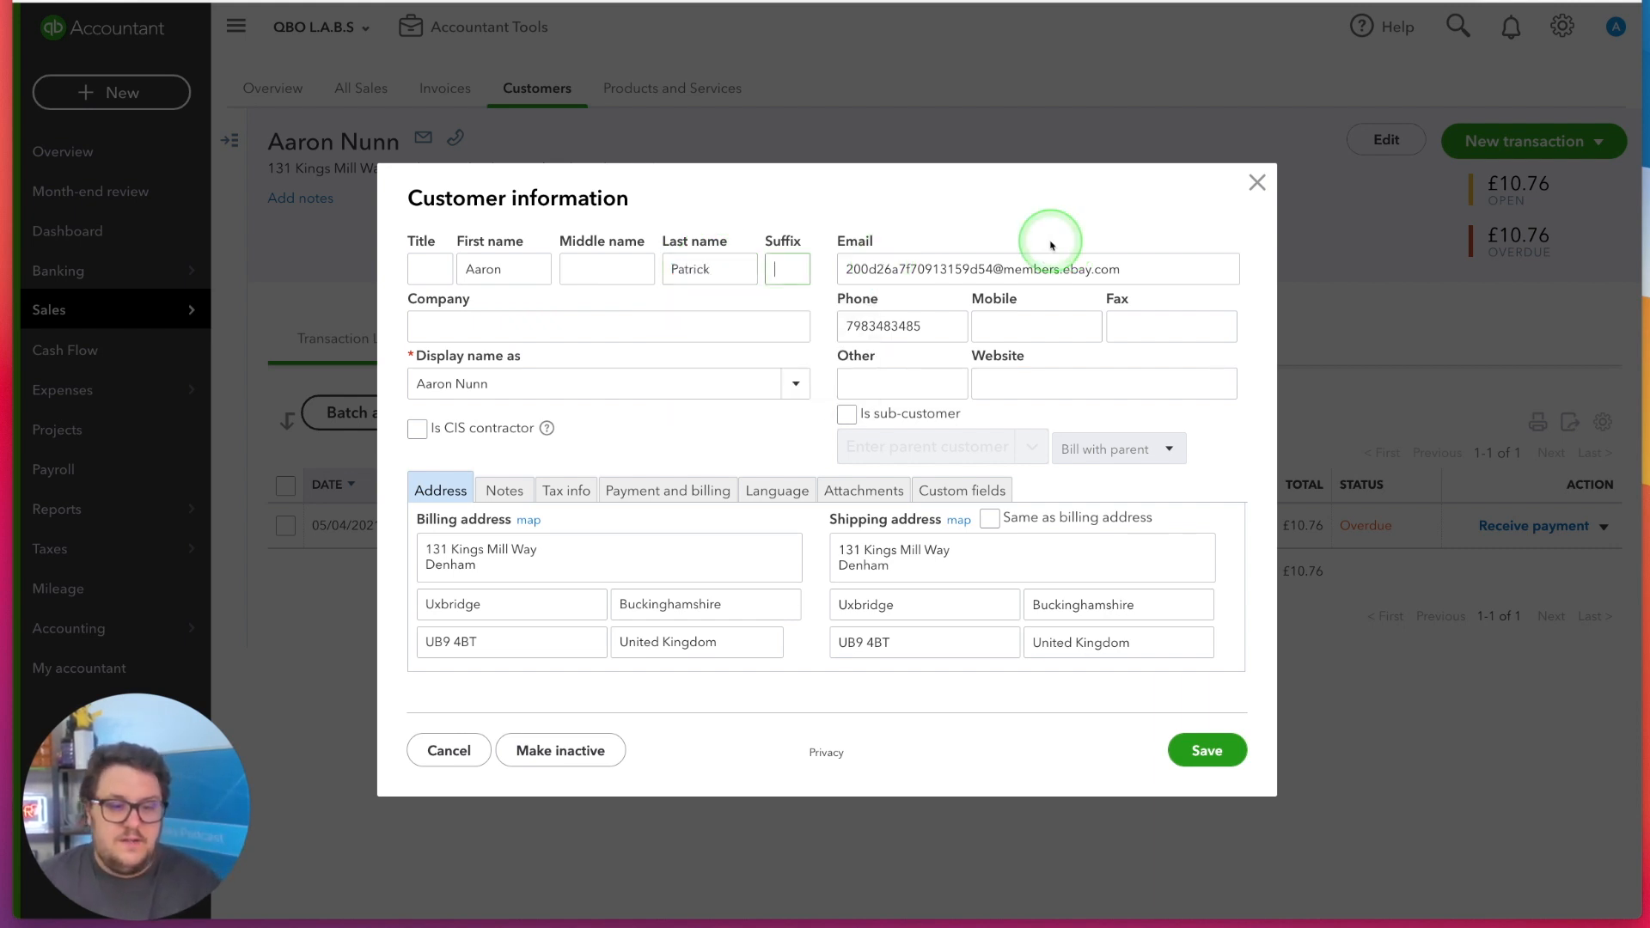
# Change the display name to match the other customer's, save the record and confirm merging the two customers
pyautogui.click(545, 378)
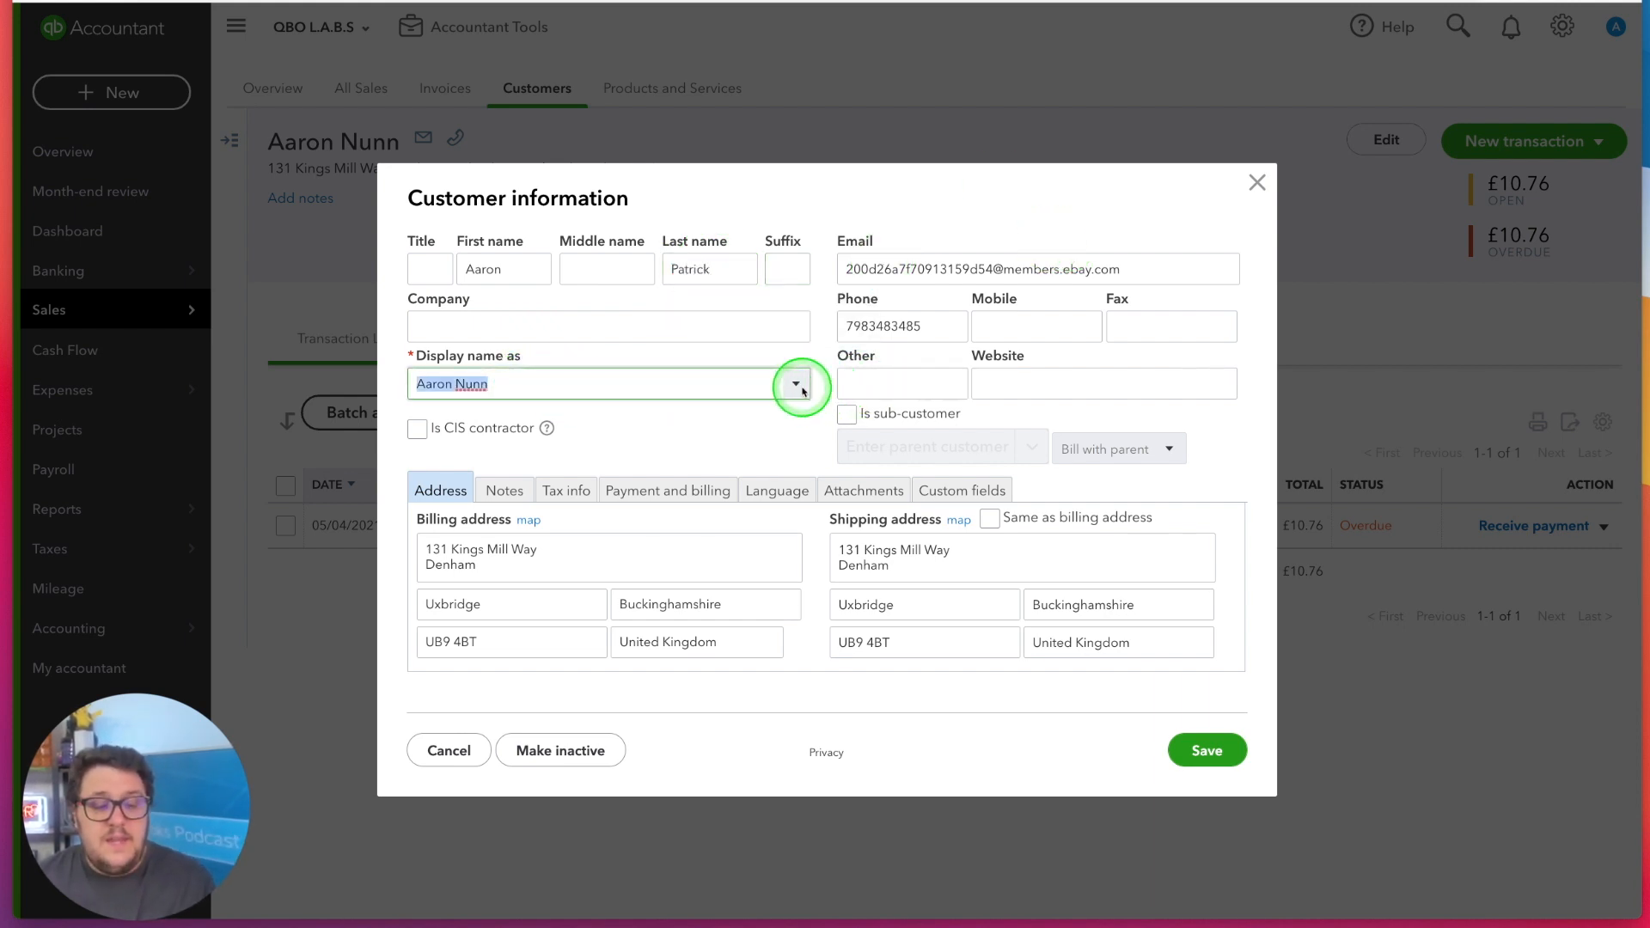
pyautogui.click(795, 385)
pyautogui.click(502, 419)
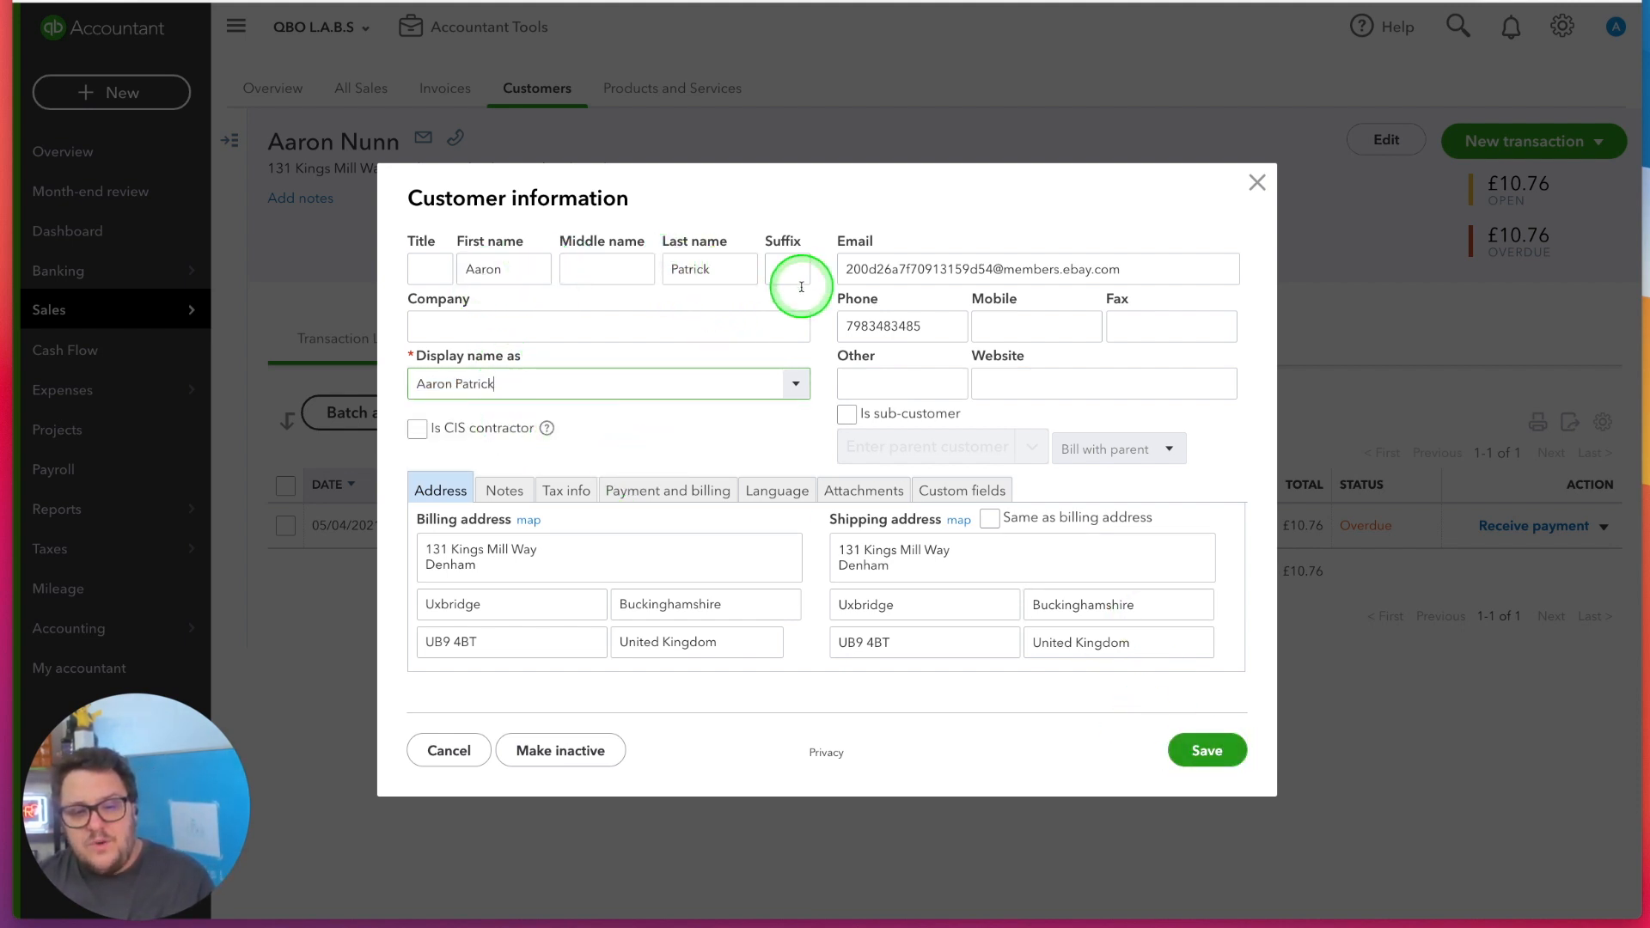
pyautogui.click(1212, 750)
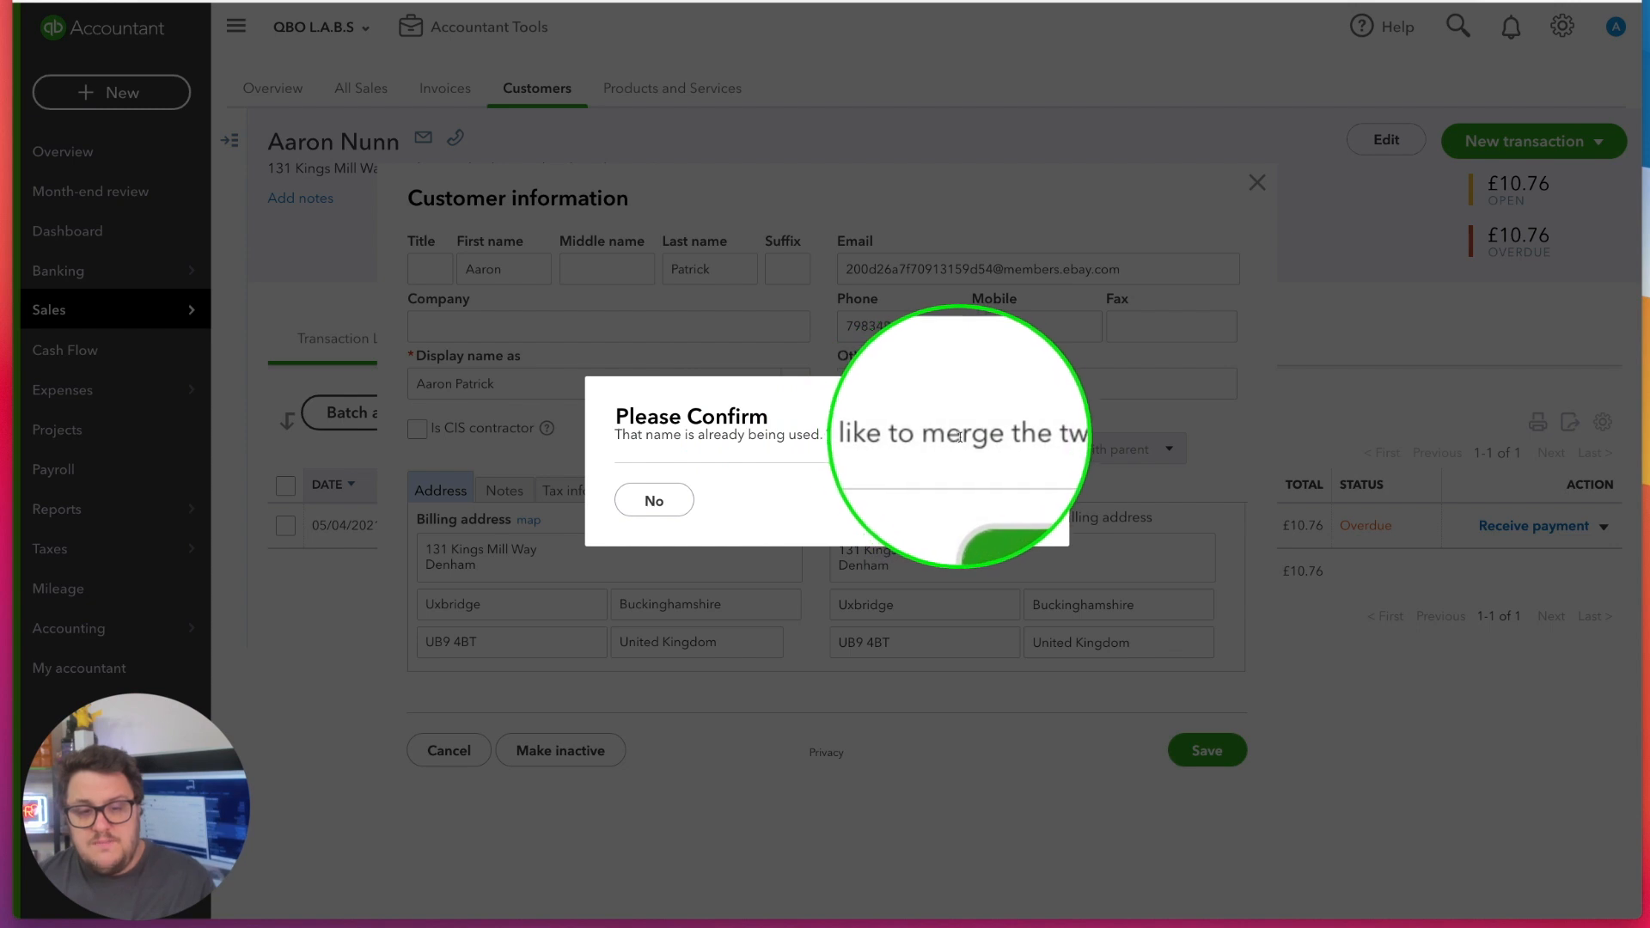
pyautogui.click(1002, 499)
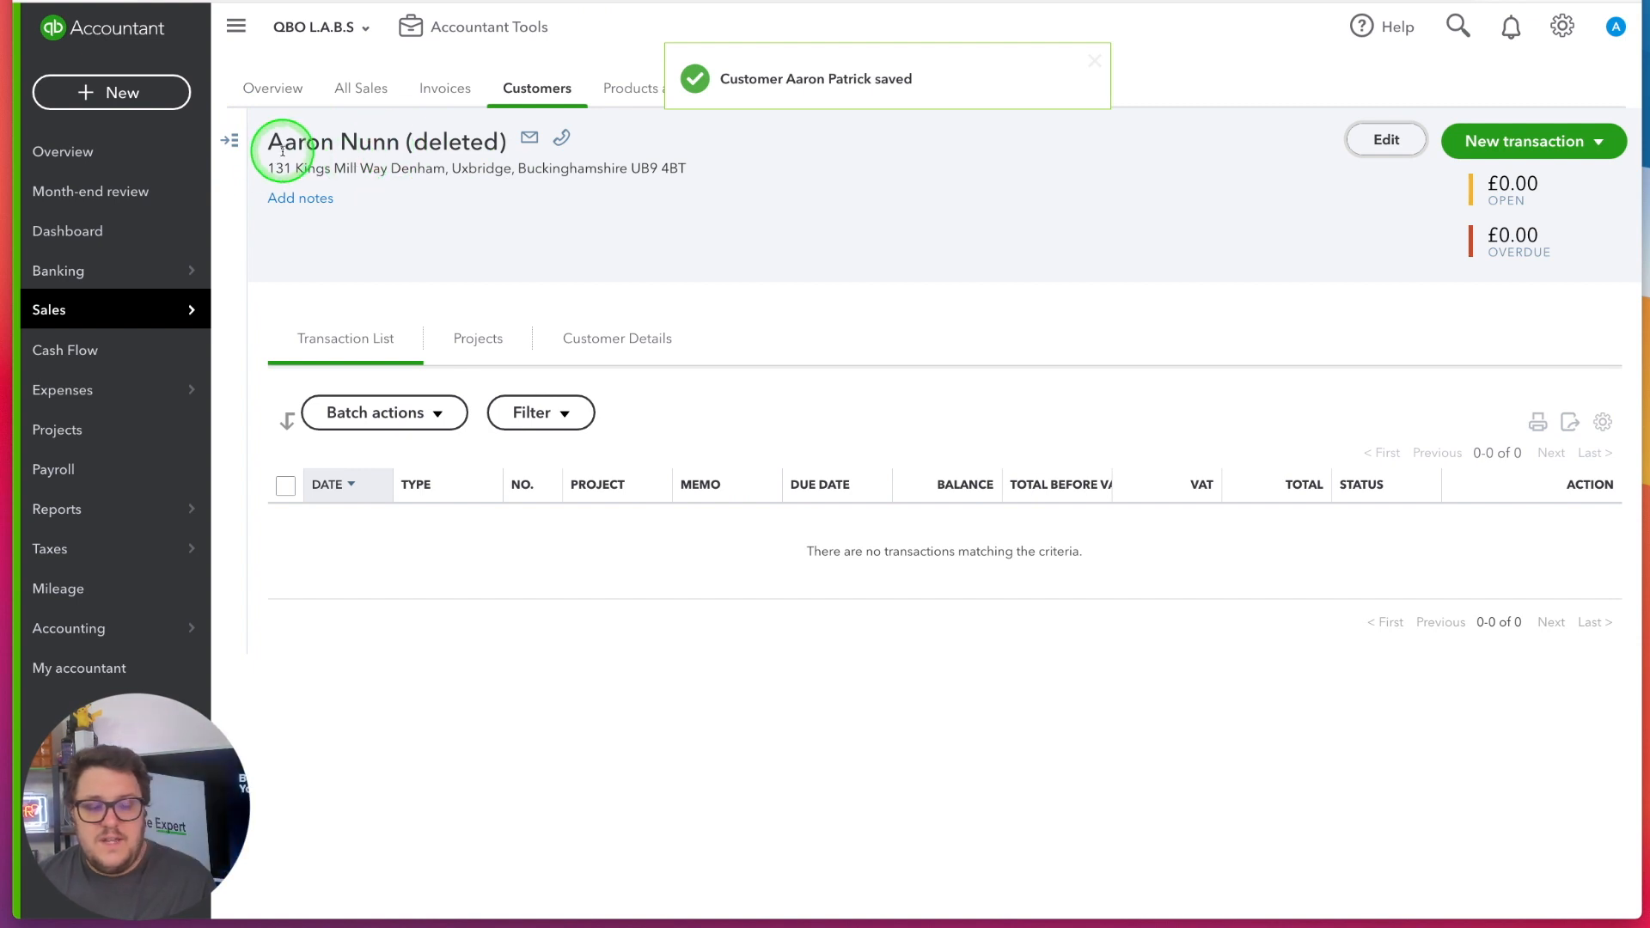
# Open the merged customer's record from the customer list and review its transactions and overdue balance
pyautogui.click(230, 140)
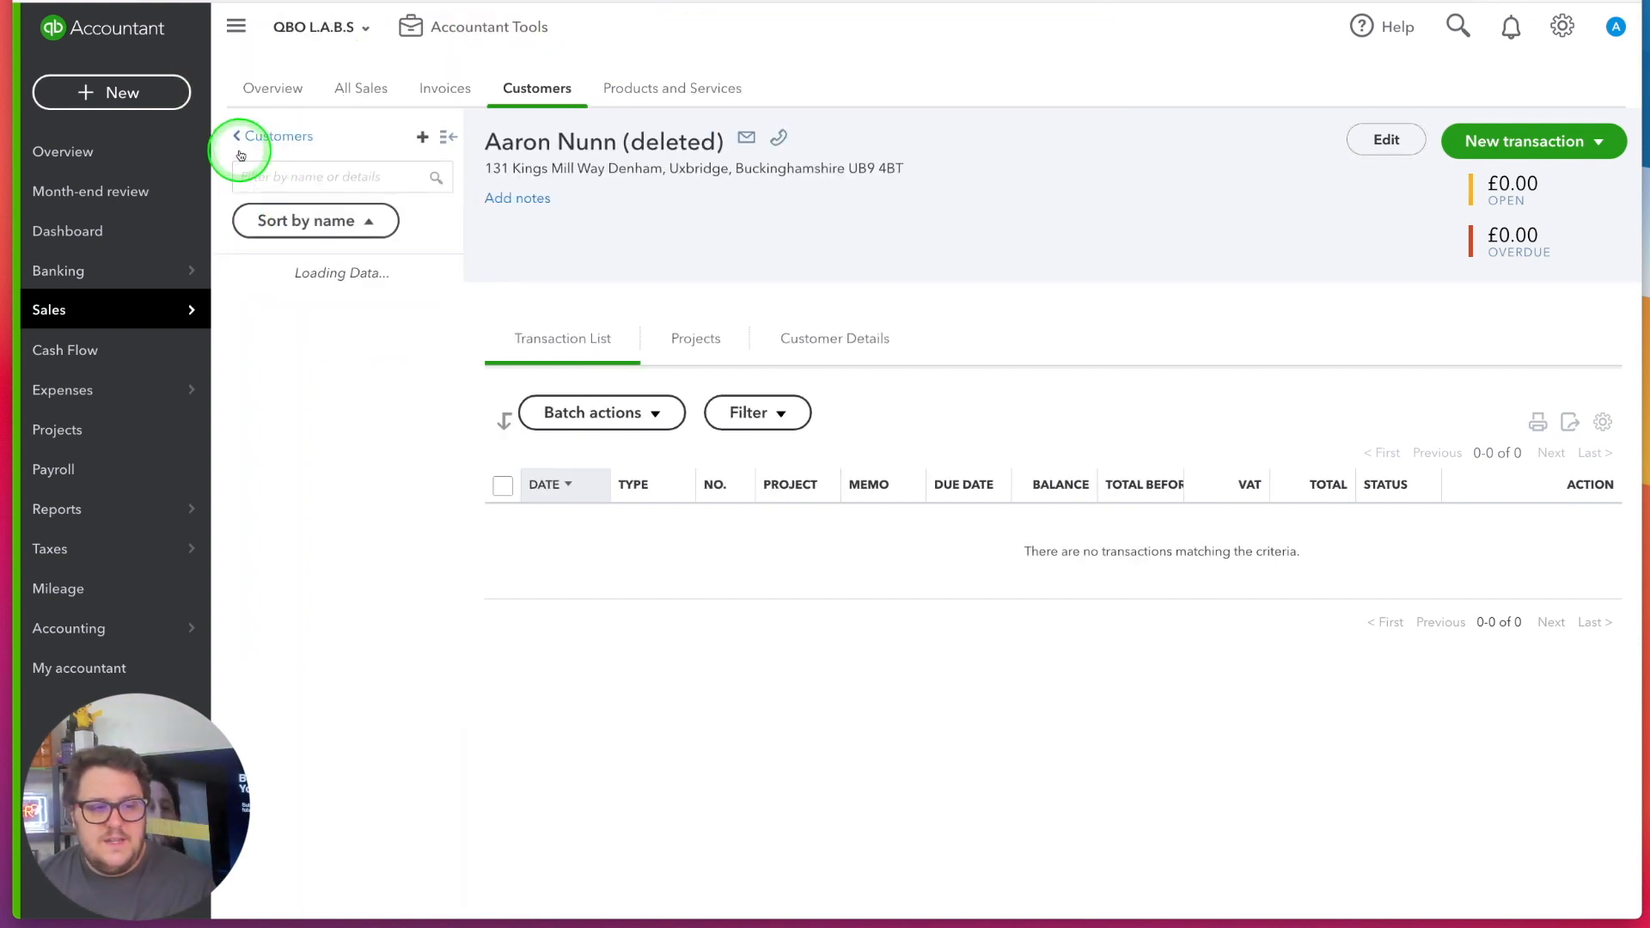
pyautogui.click(348, 372)
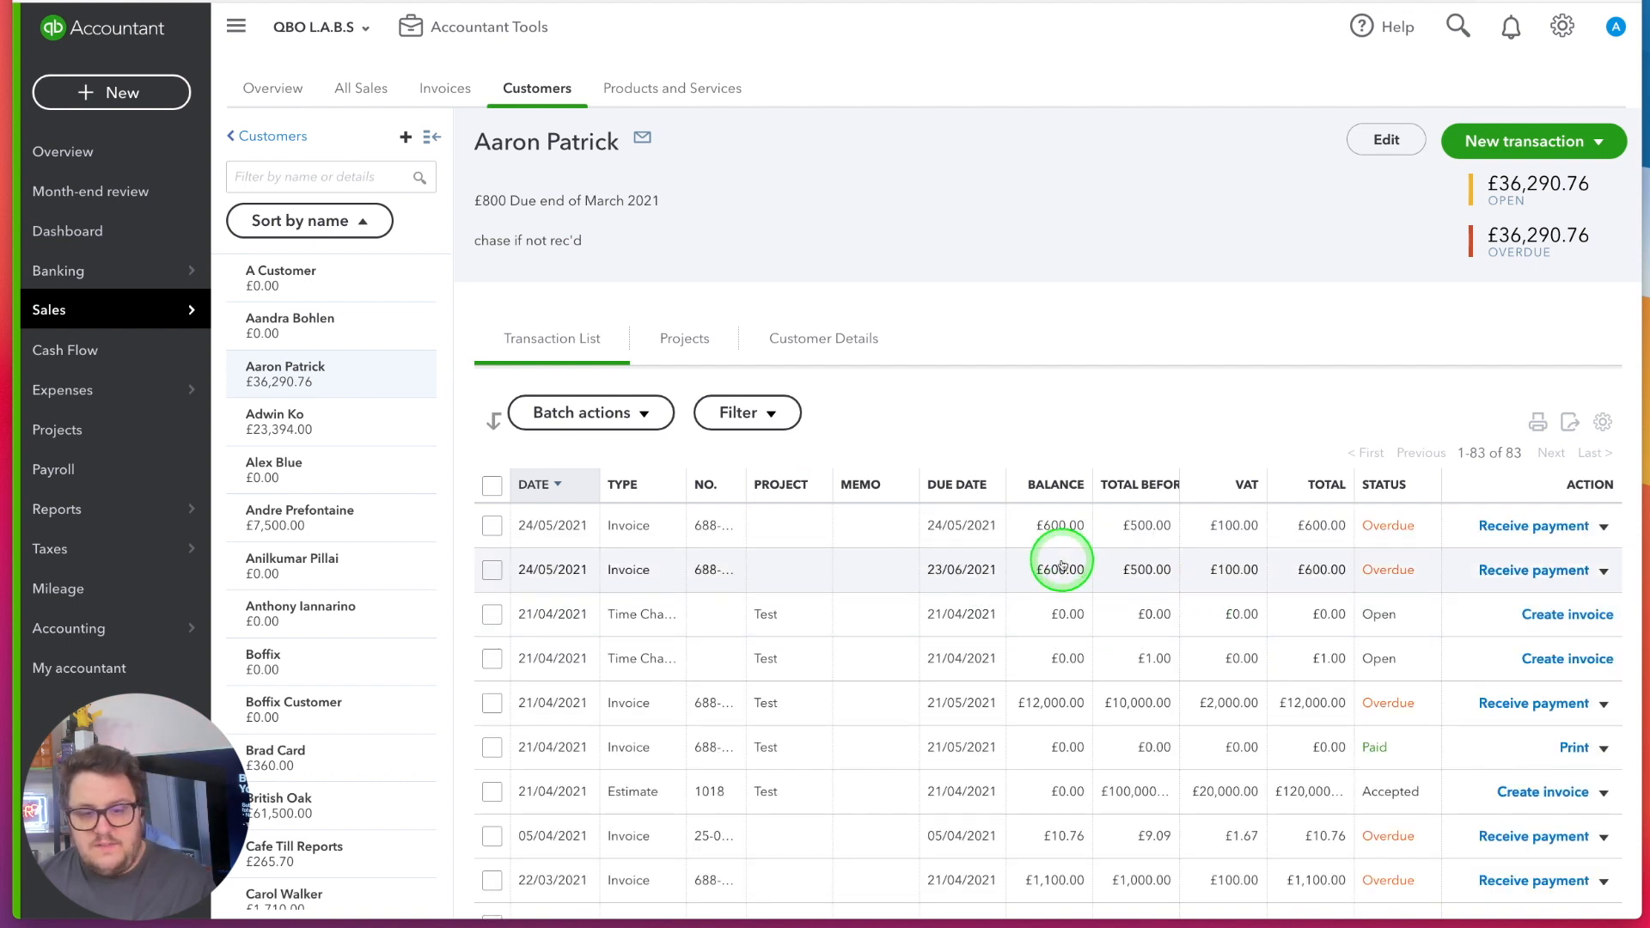
pyautogui.scroll(-2, 1062, 563)
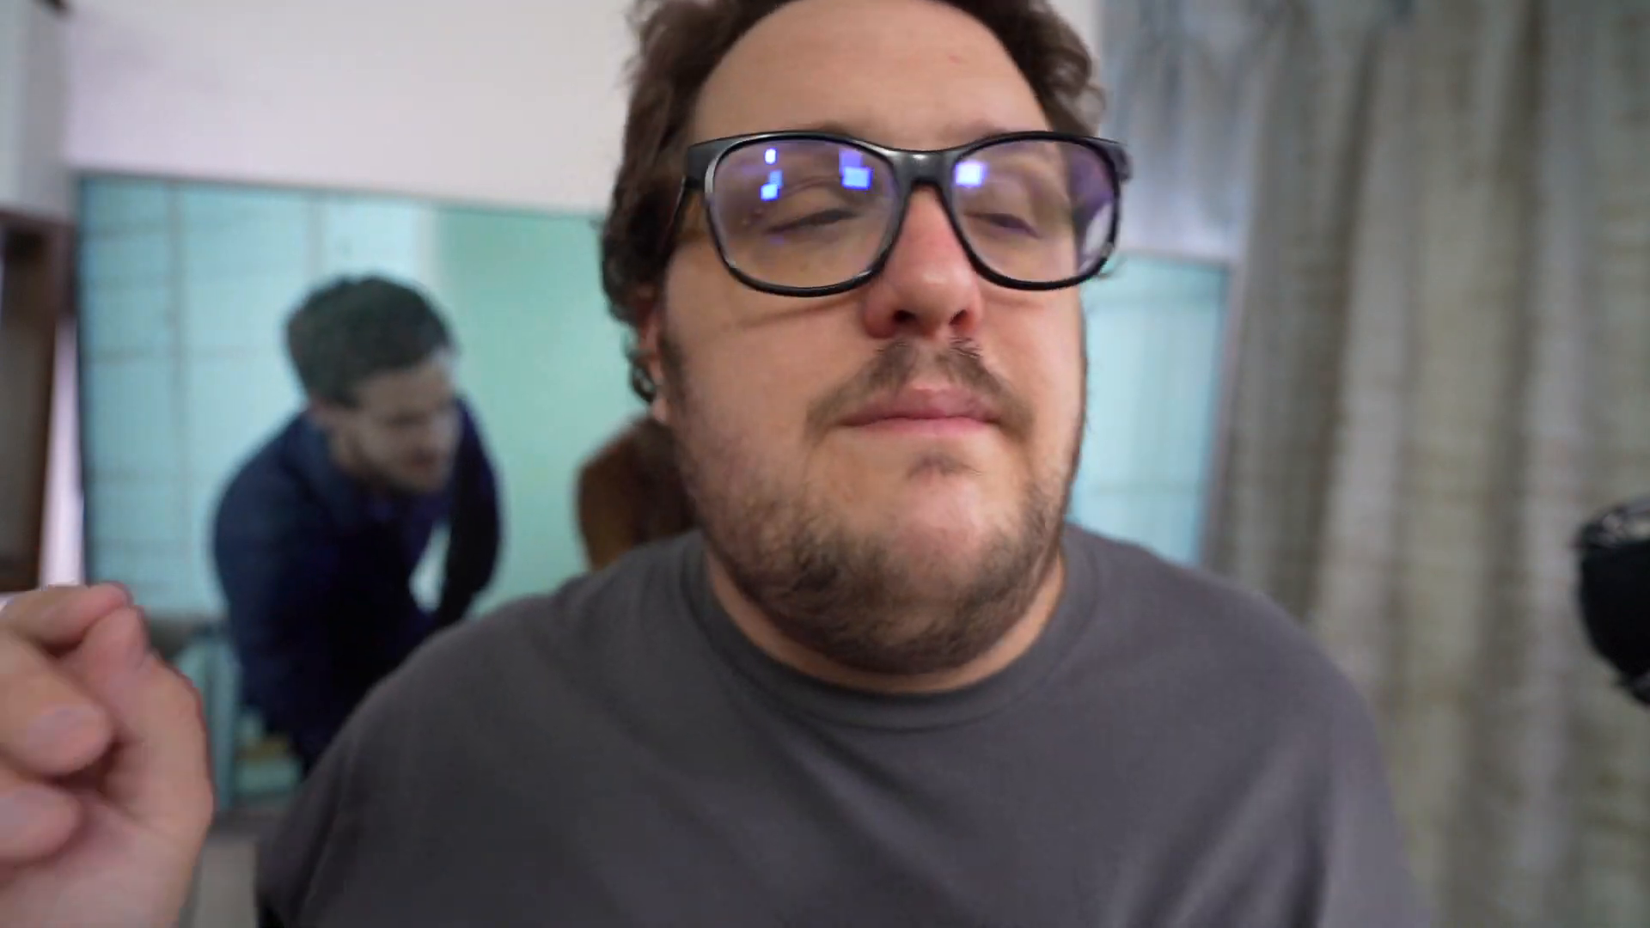
pyautogui.click(811, 478)
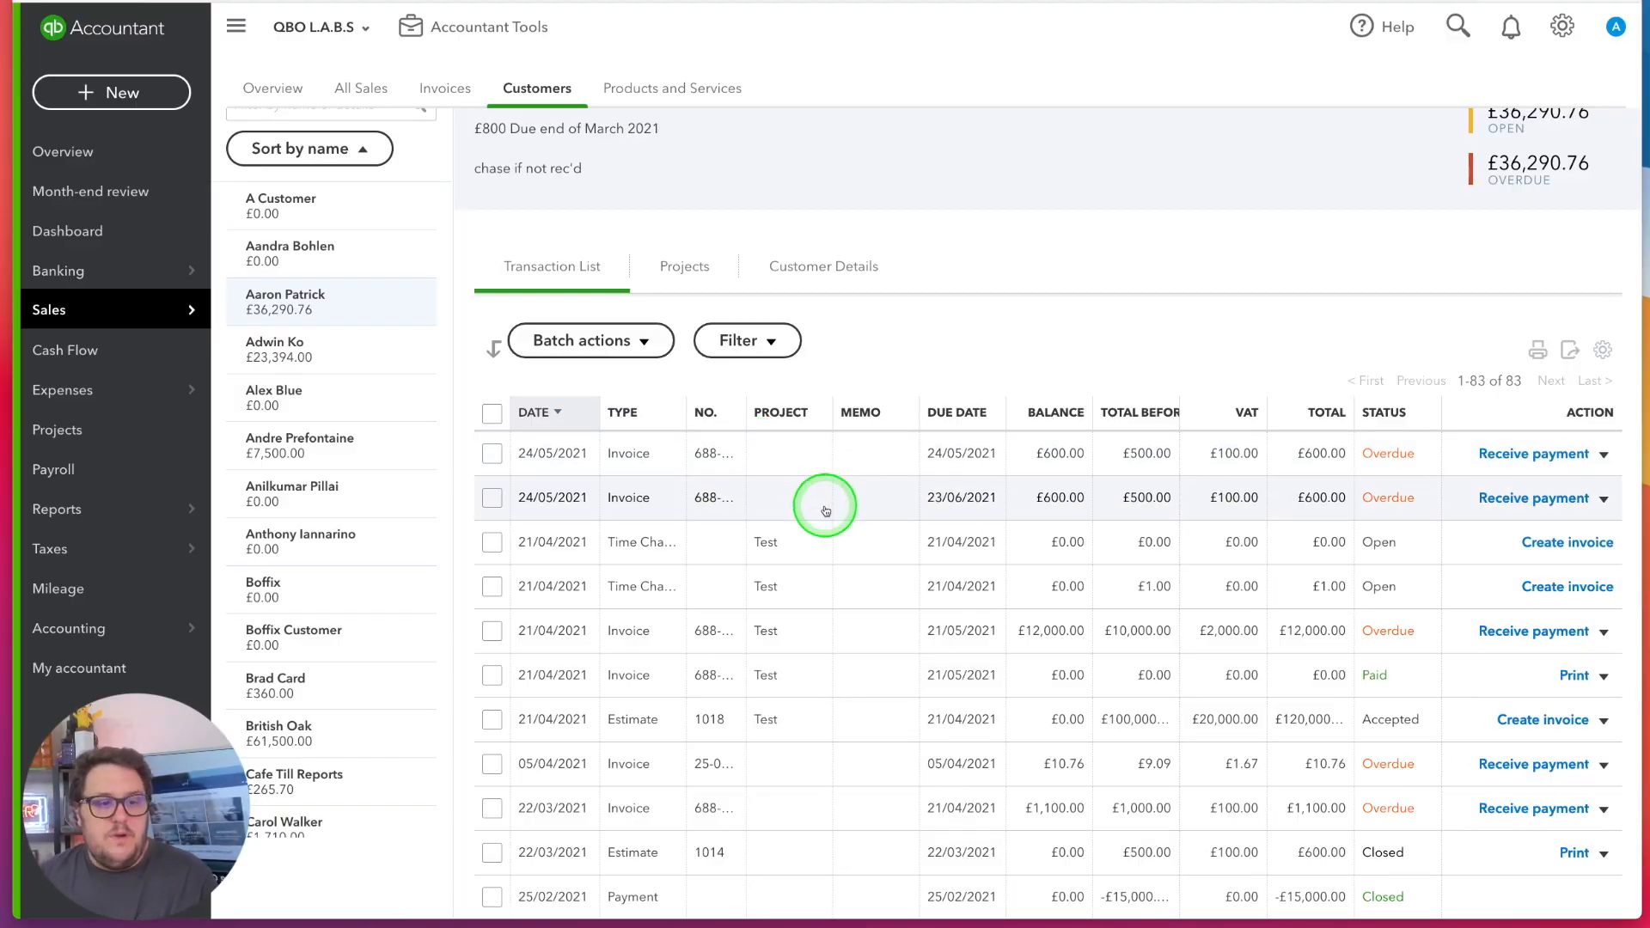
pyautogui.scroll(-1, 817, 497)
pyautogui.scroll(2, 684, 368)
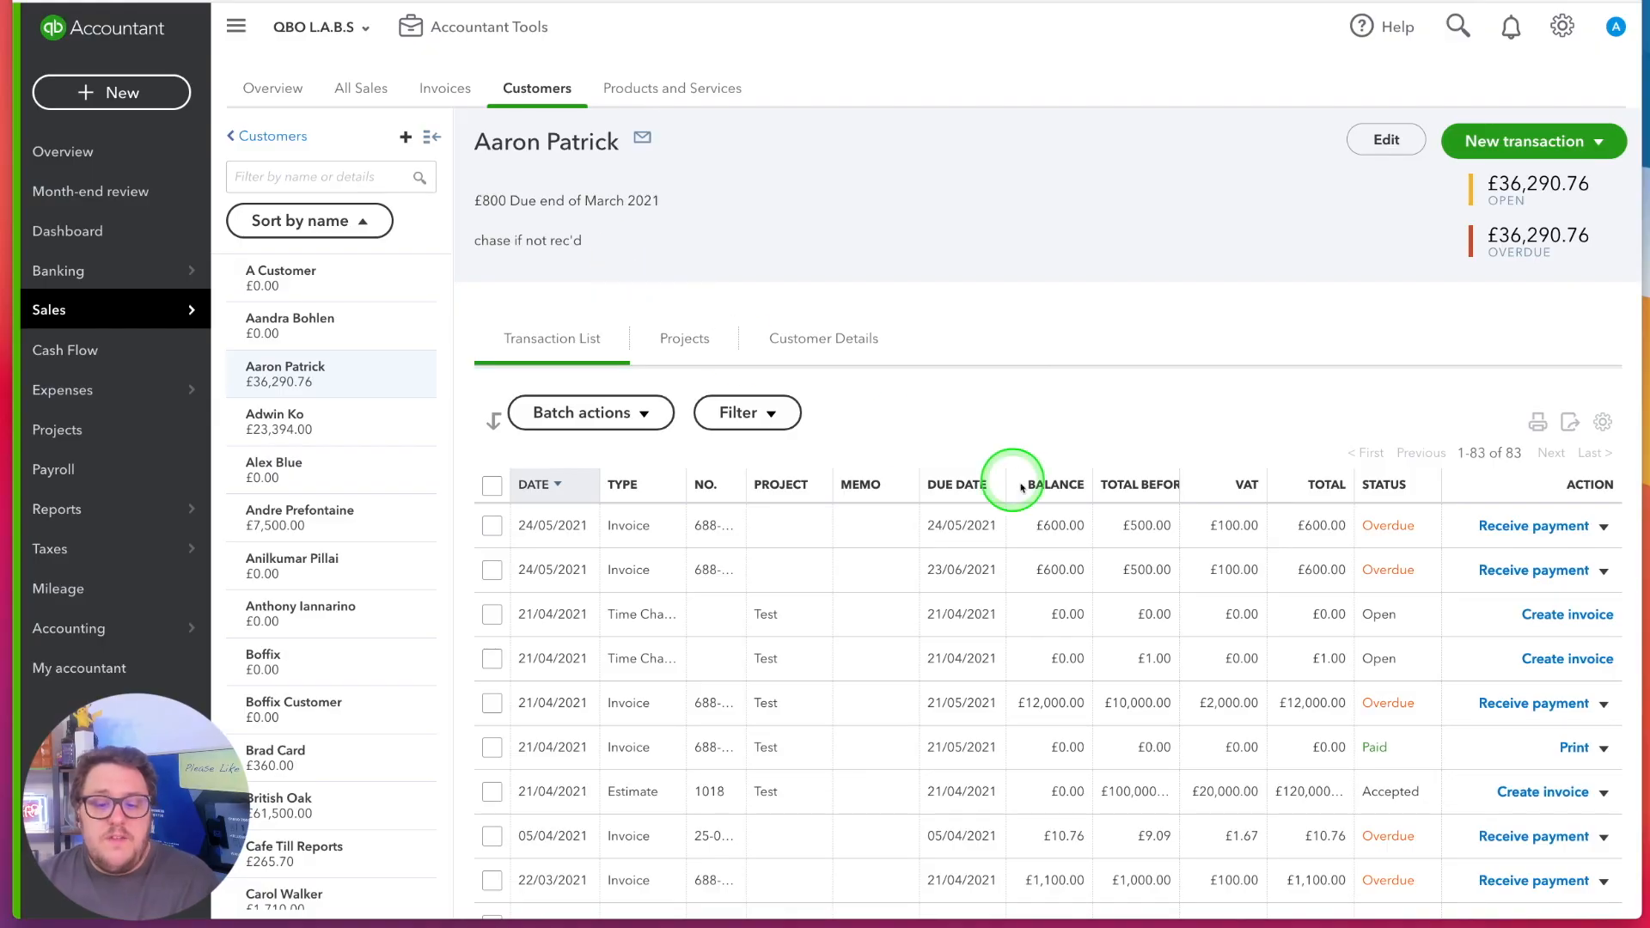
pyautogui.scroll(-15, 1038, 490)
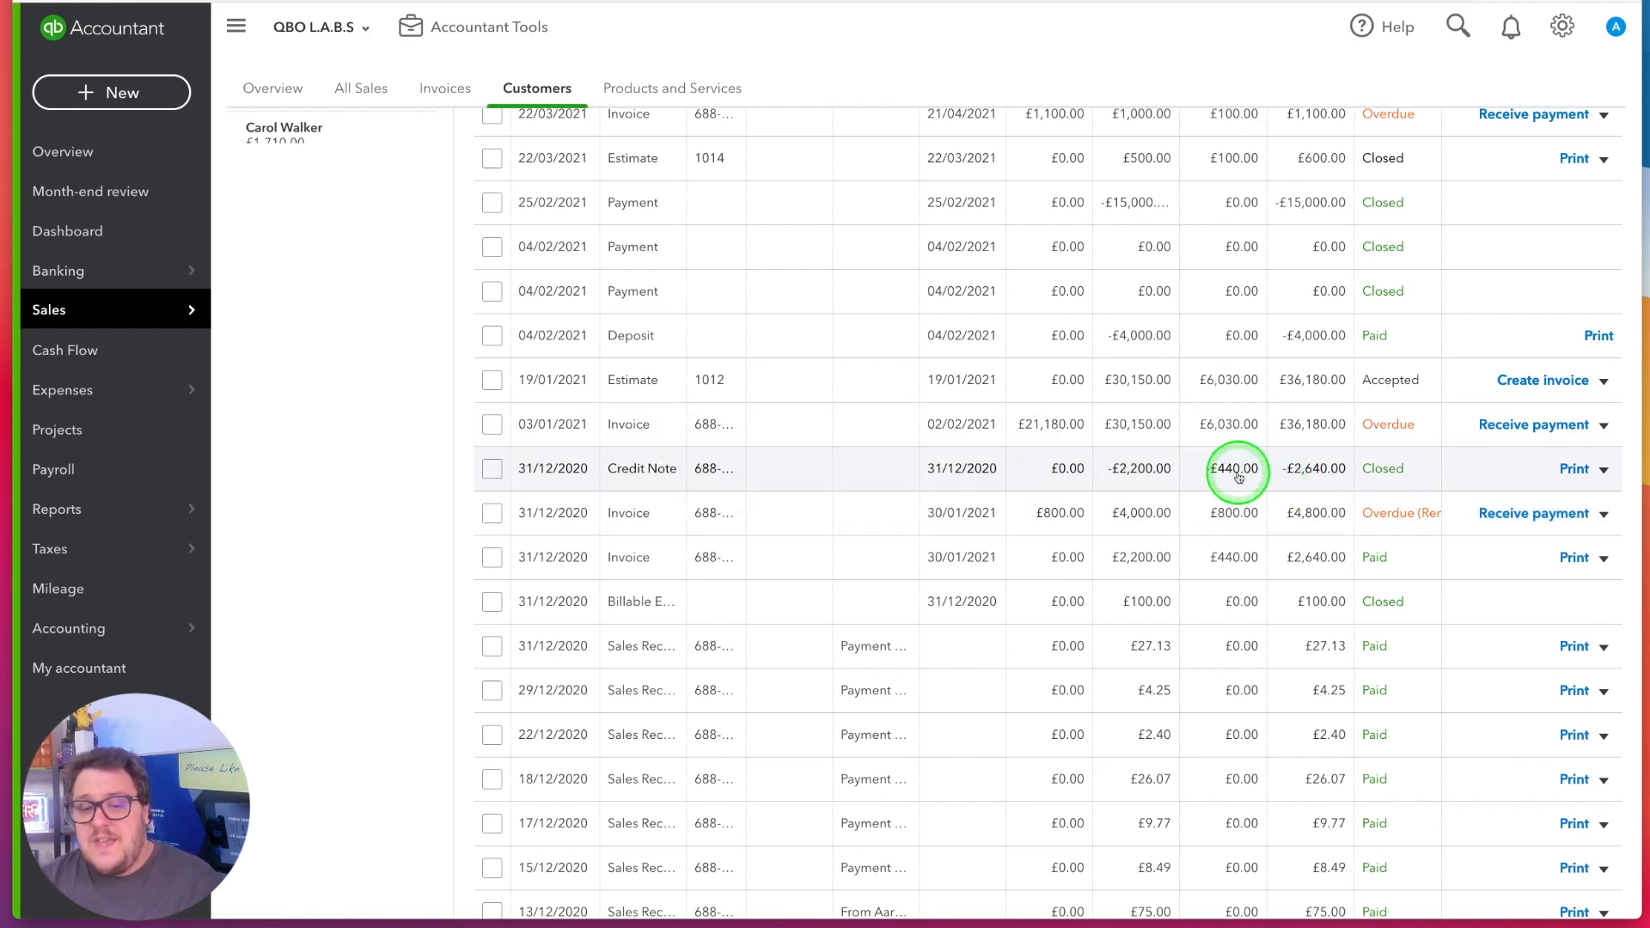
pyautogui.scroll(15, 1238, 477)
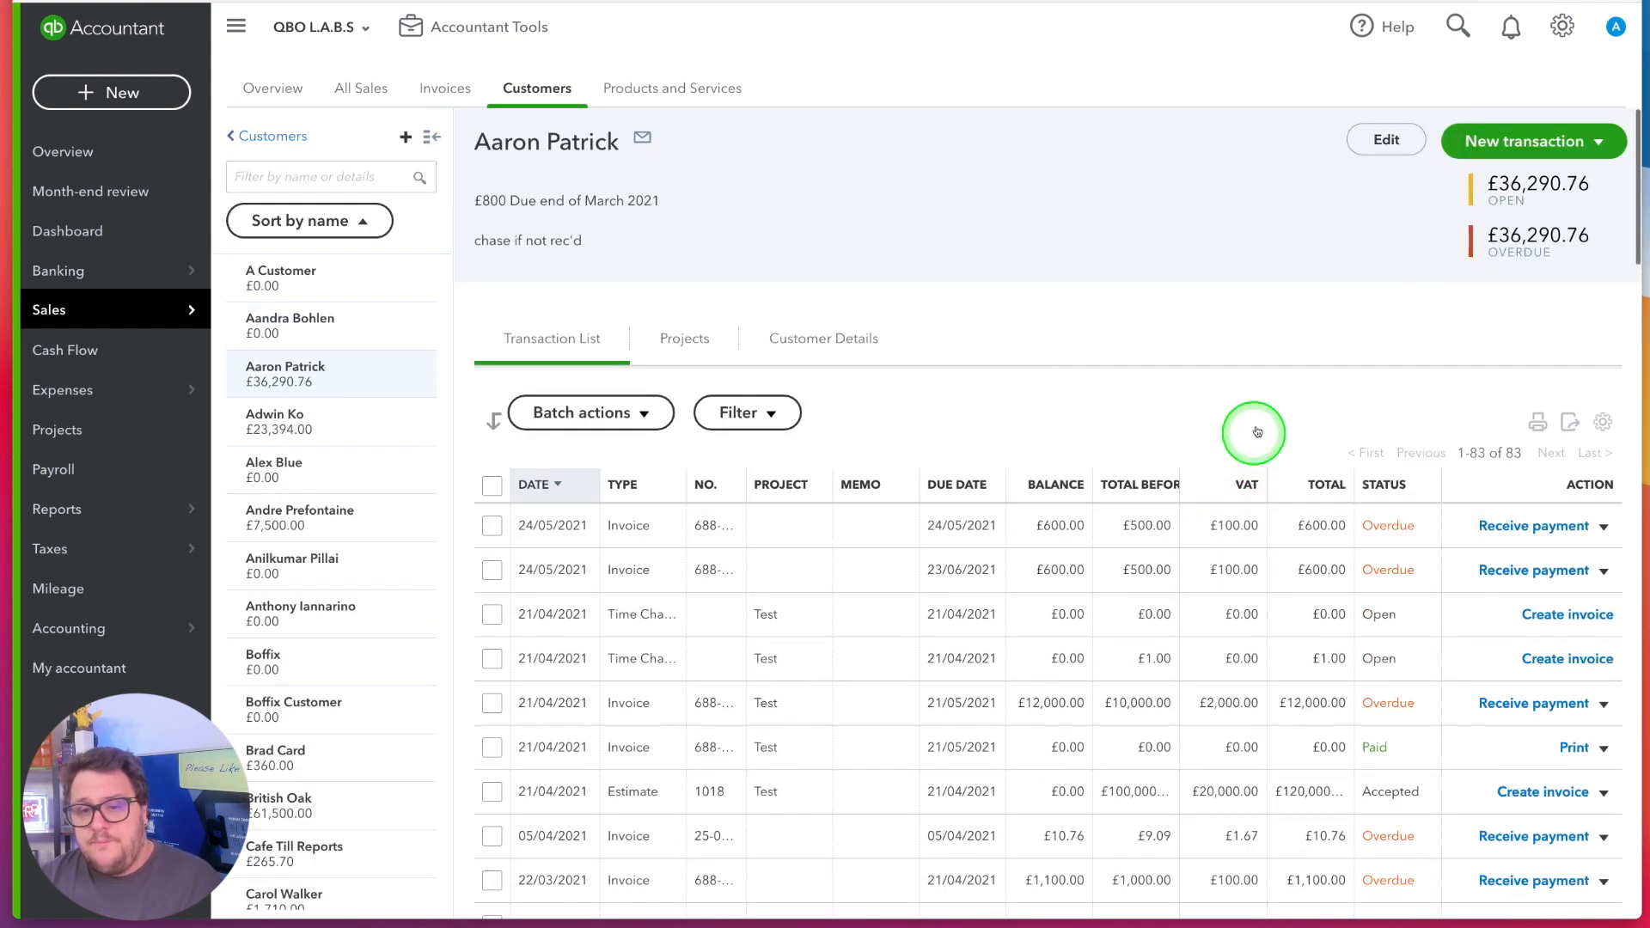
pyautogui.moveTo(1603, 235); pyautogui.dragTo(1529, 234)
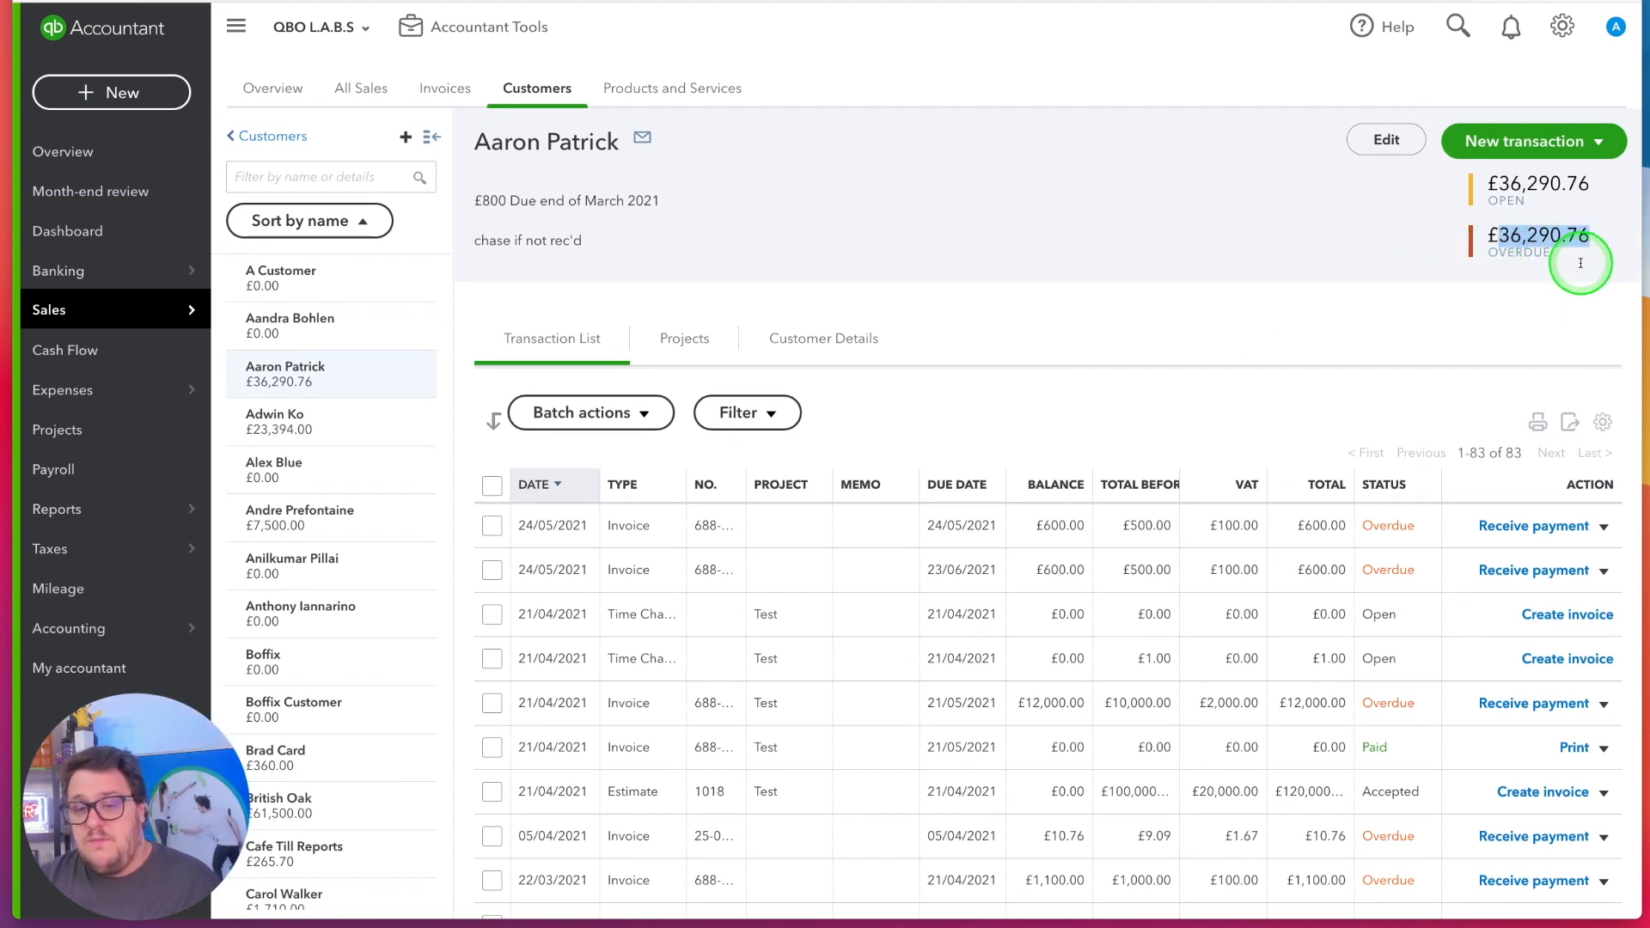
# Create a new credit note for the merged customer and clear its email address
pyautogui.click(1600, 148)
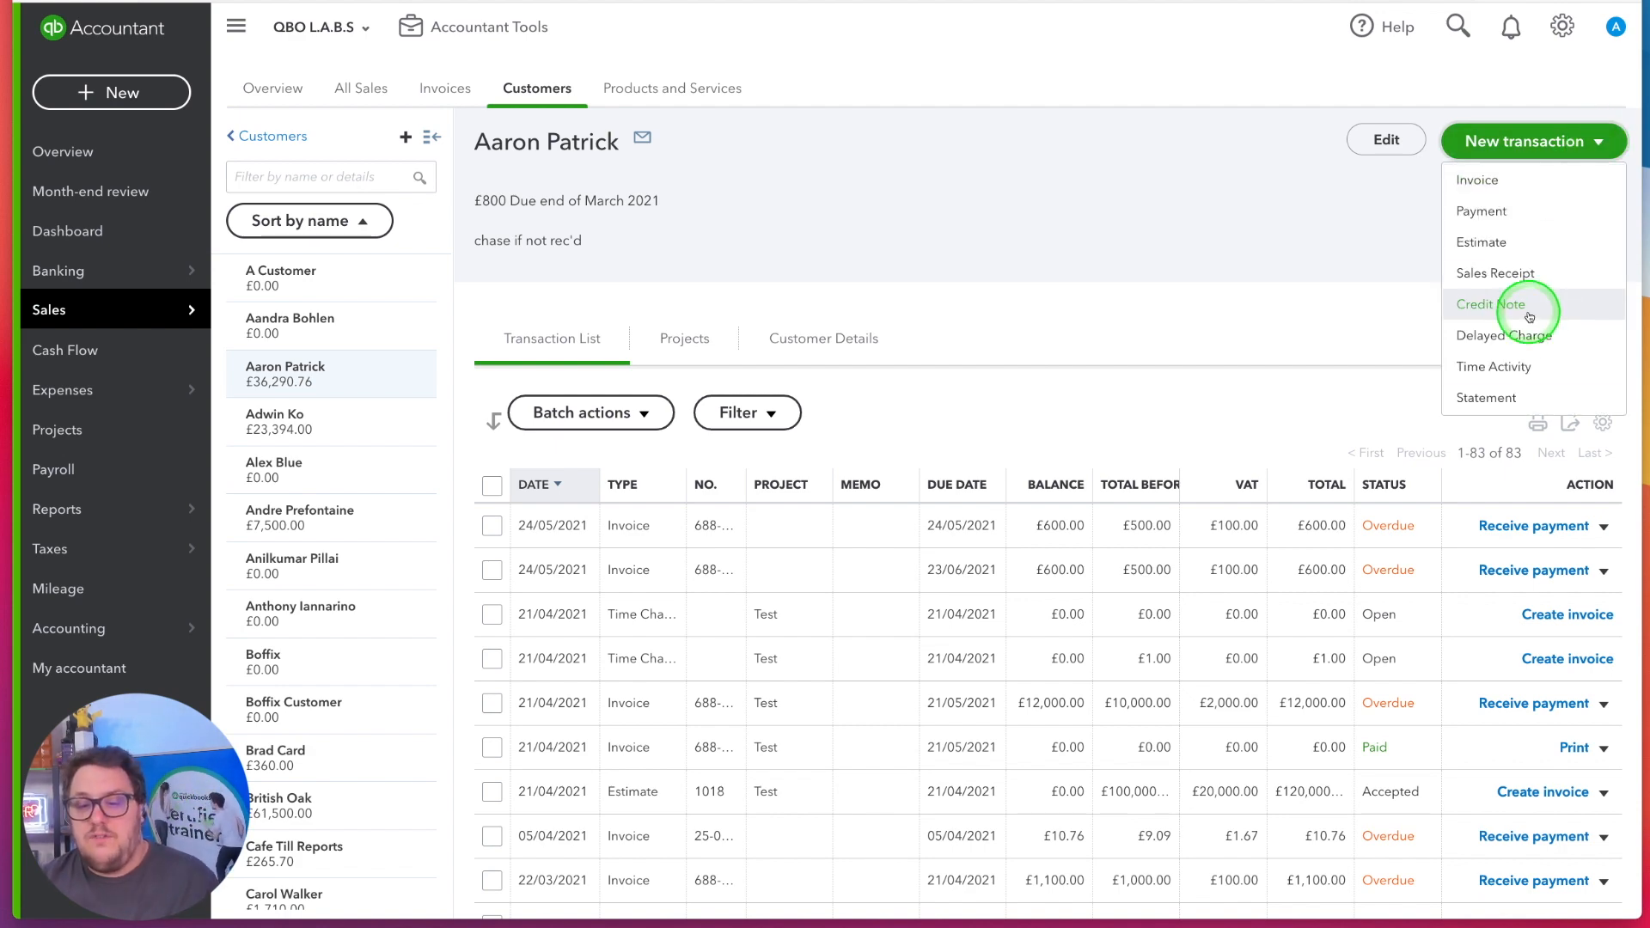
pyautogui.click(1562, 271)
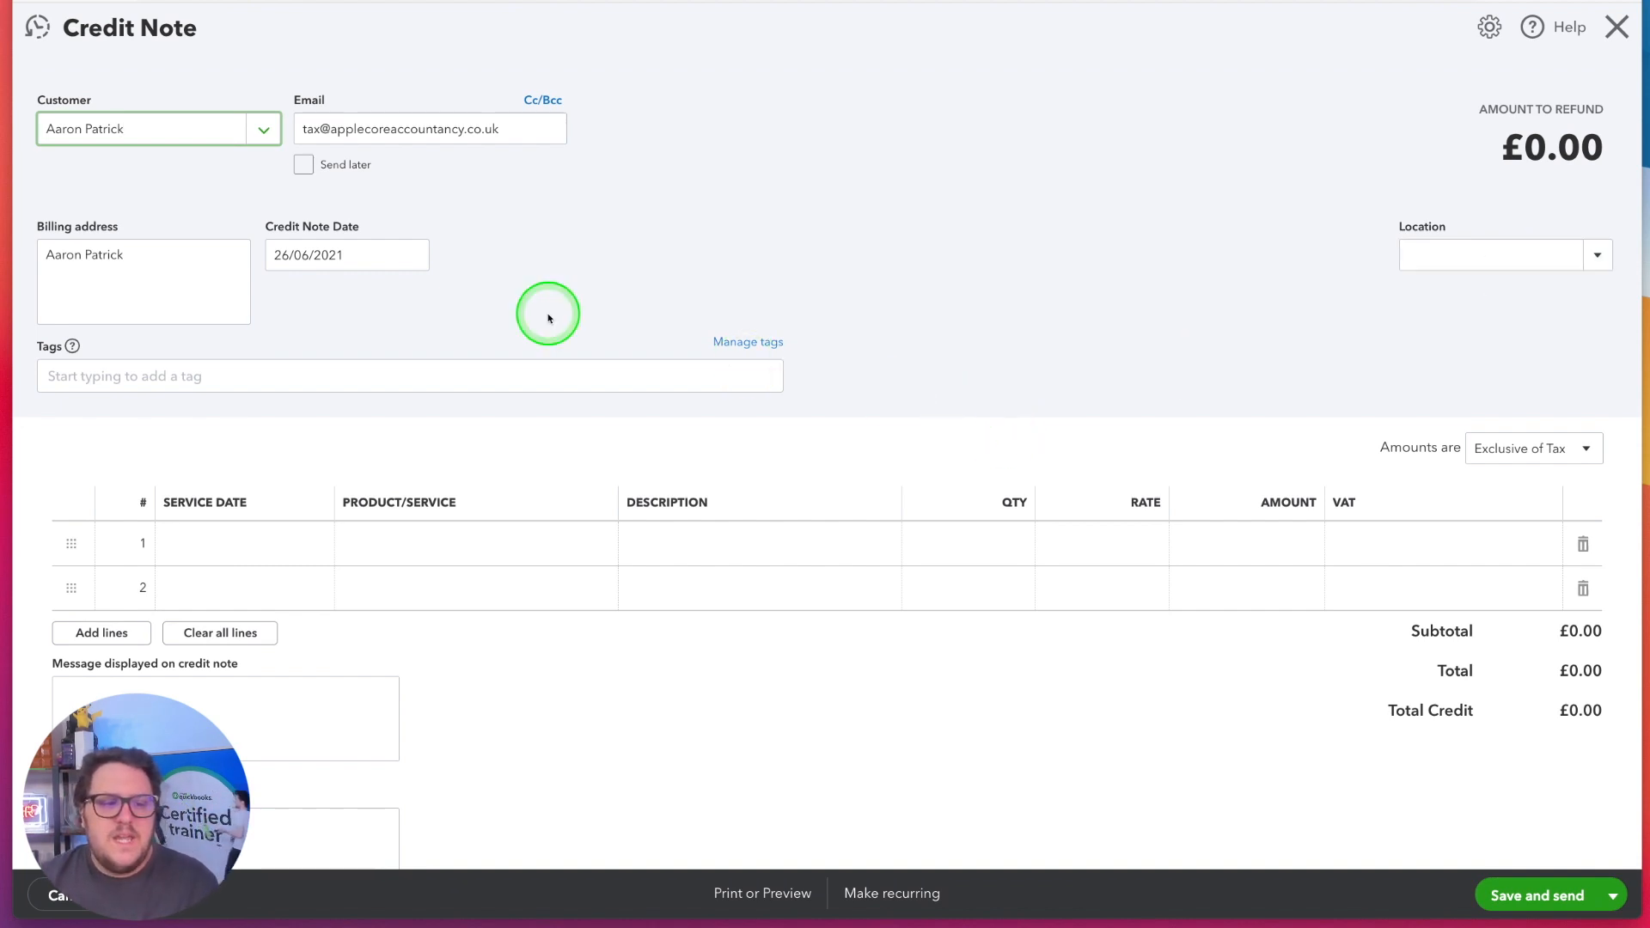
pyautogui.press('Tab')
pyautogui.click(513, 127)
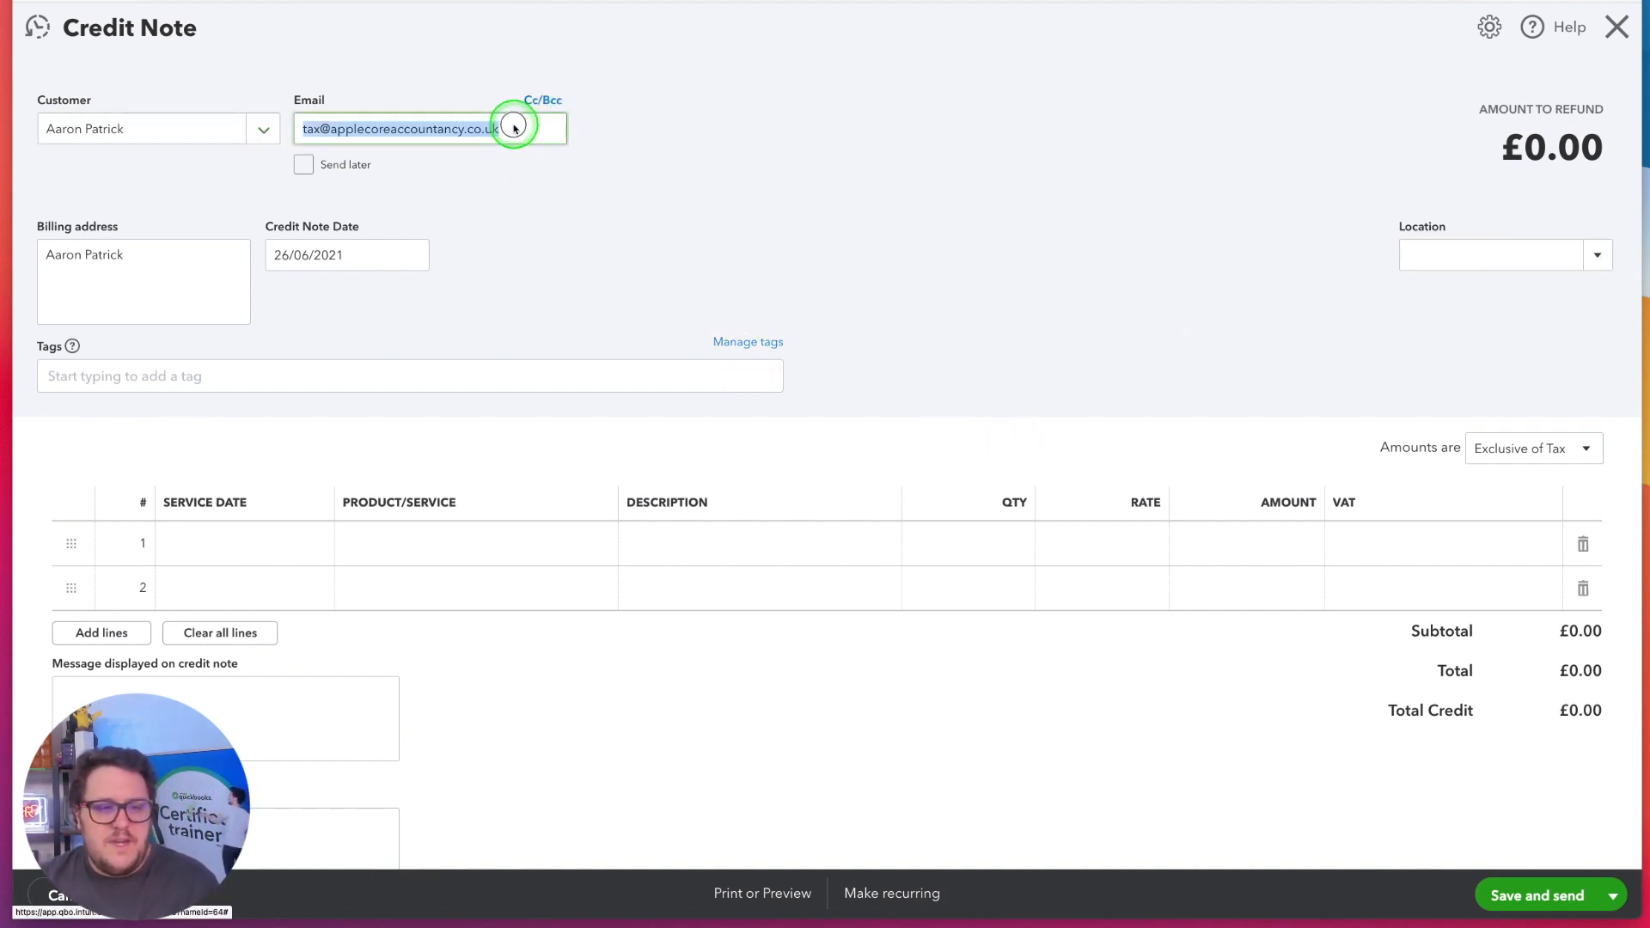
pyautogui.press('BackSpace')
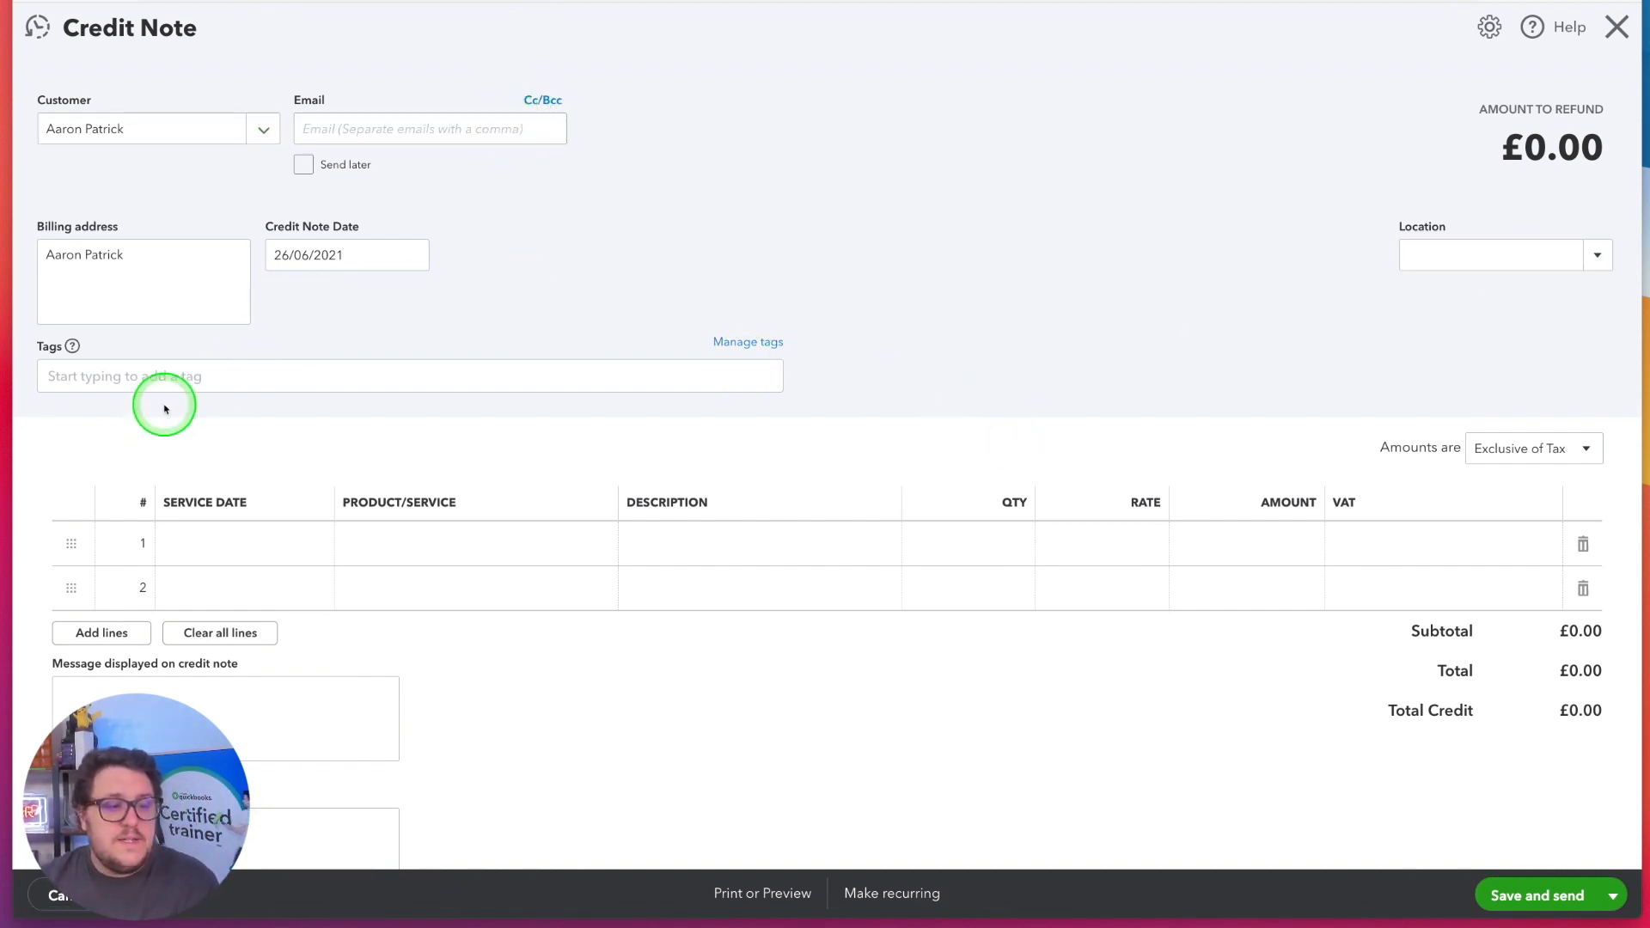
# Open the product/service choices for the credit note's first line
pyautogui.click(279, 546)
pyautogui.click(467, 543)
pyautogui.click(593, 543)
pyautogui.click(515, 546)
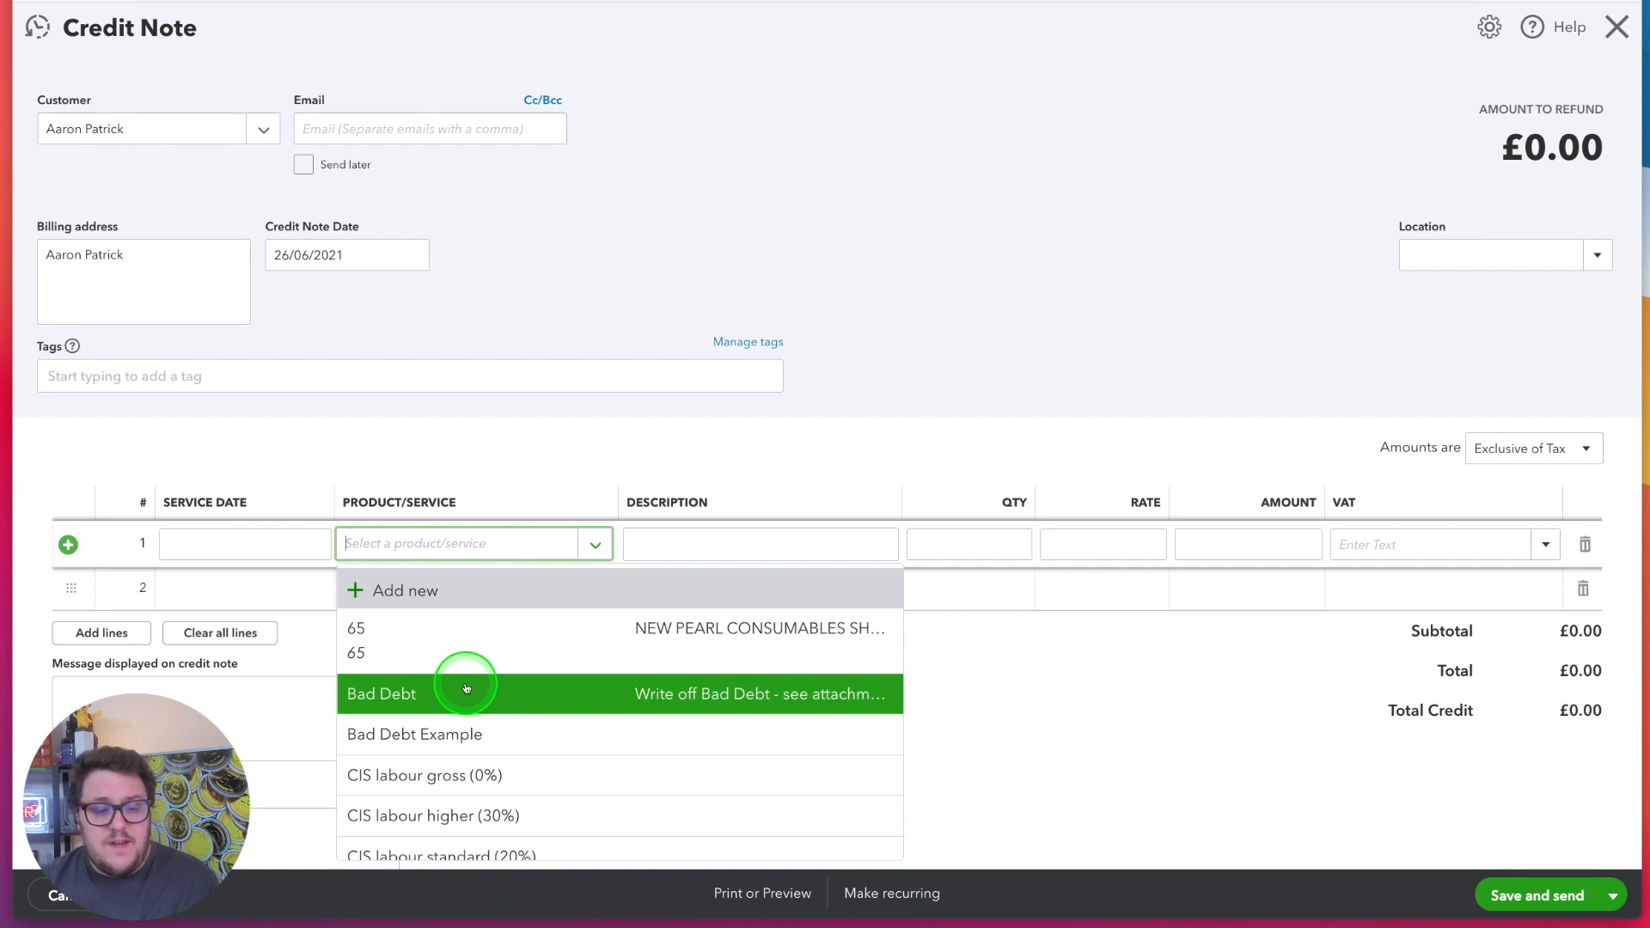
pyautogui.write('bad debt1')
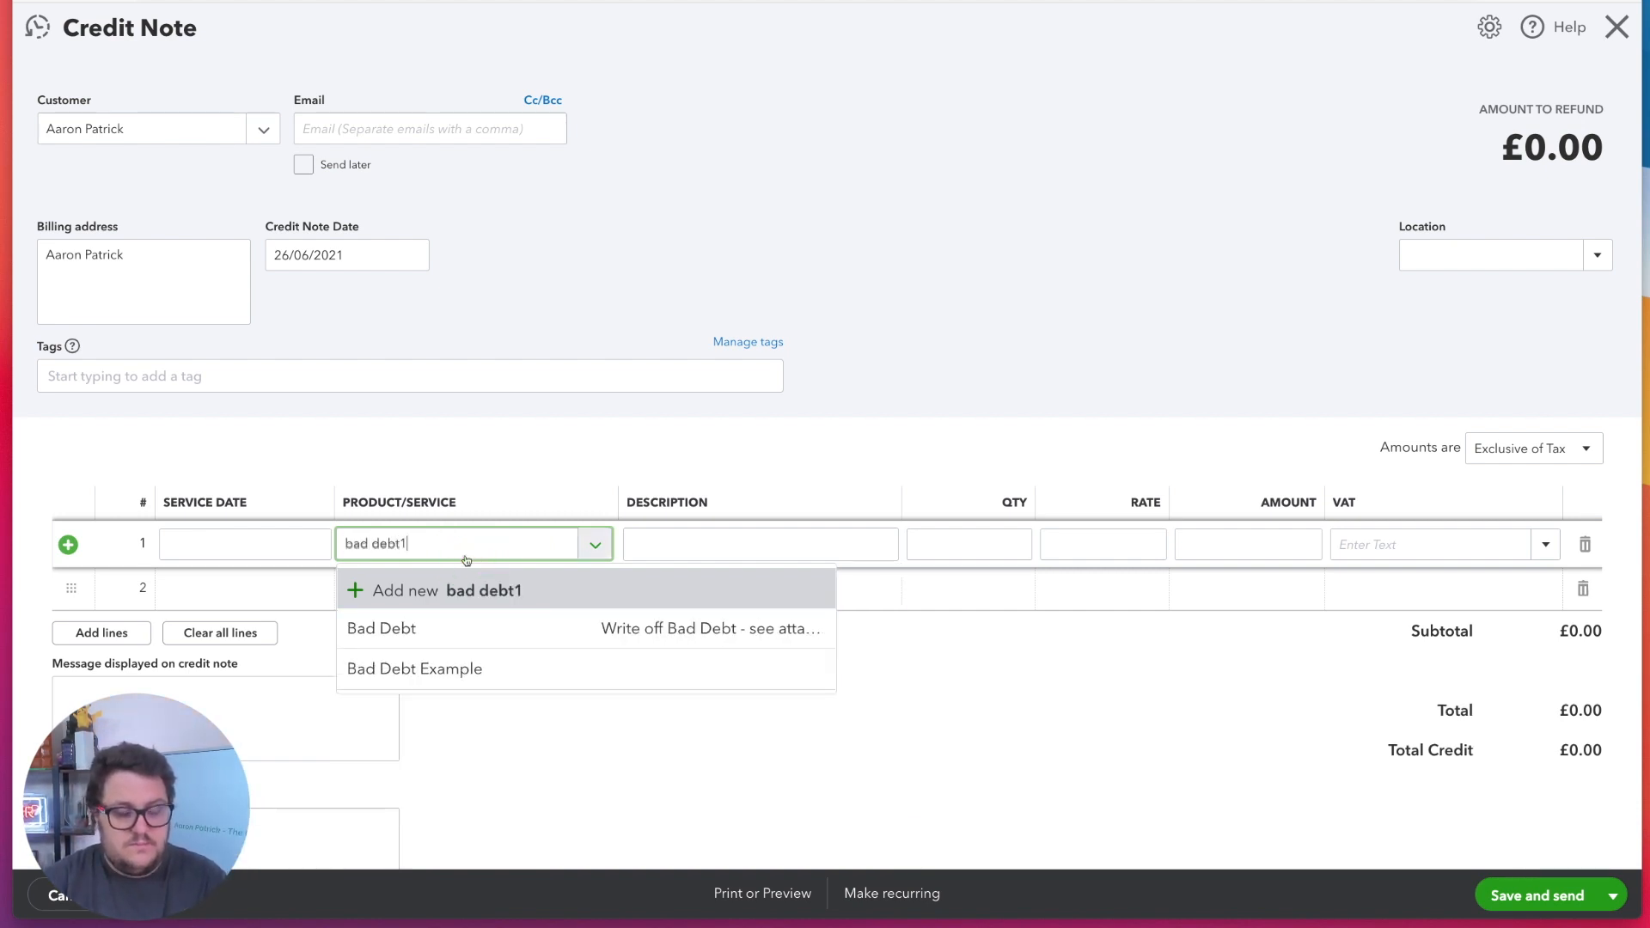
pyautogui.click(468, 590)
pyautogui.click(1190, 391)
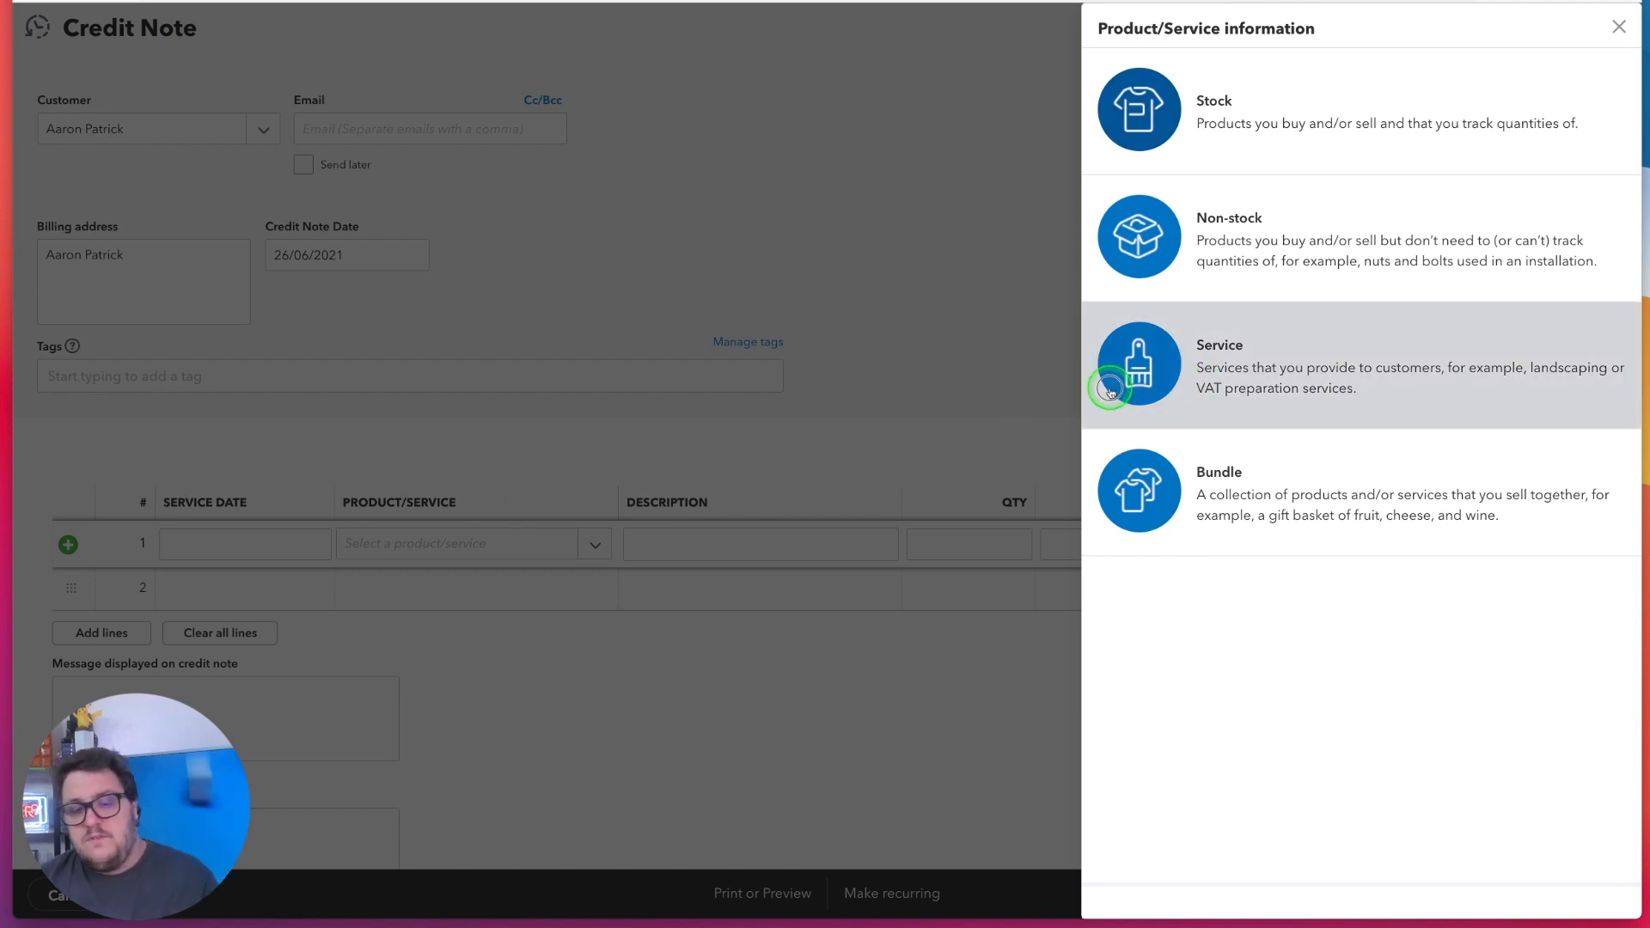
pyautogui.write('1')
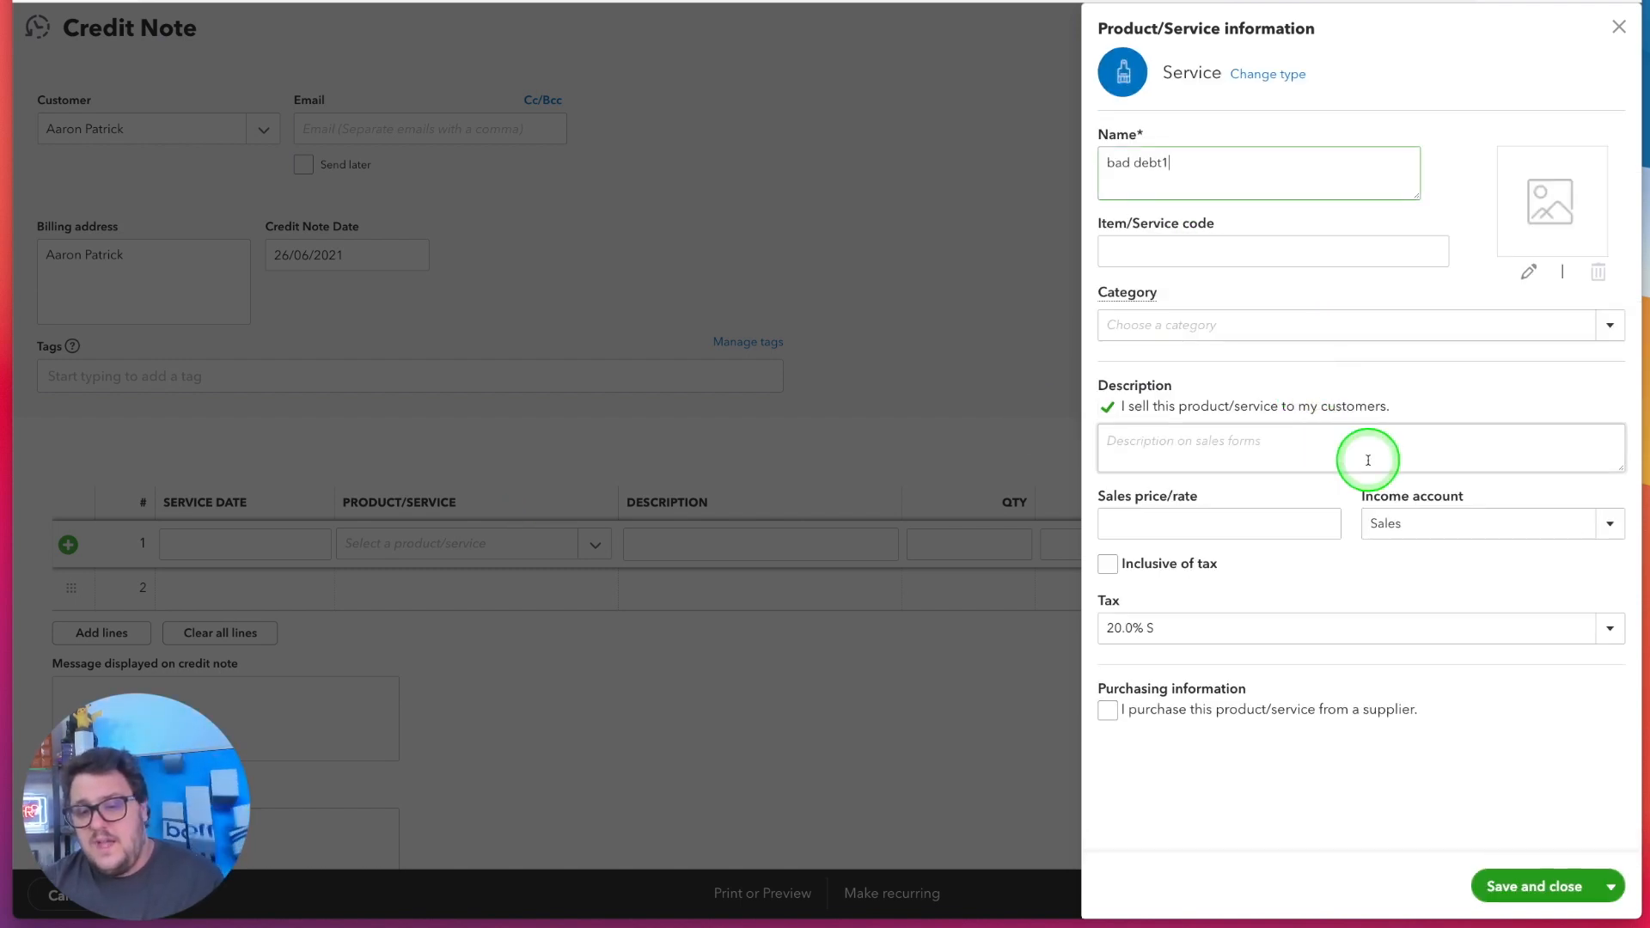
pyautogui.click(1436, 523)
pyautogui.write('ba')
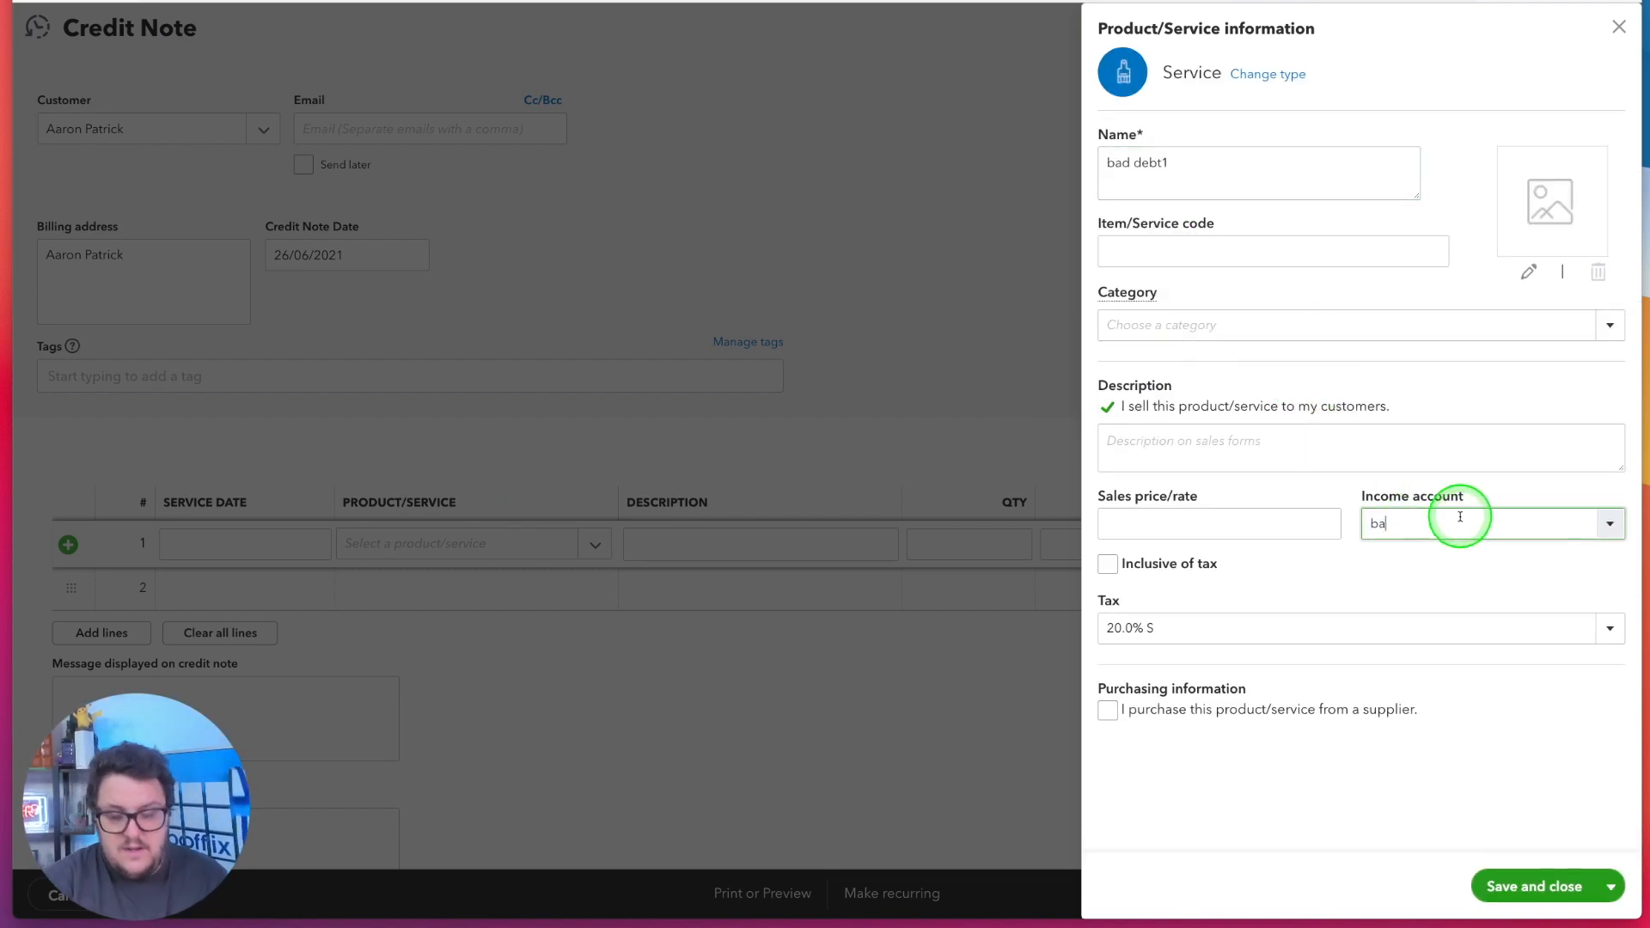
pyautogui.write('d')
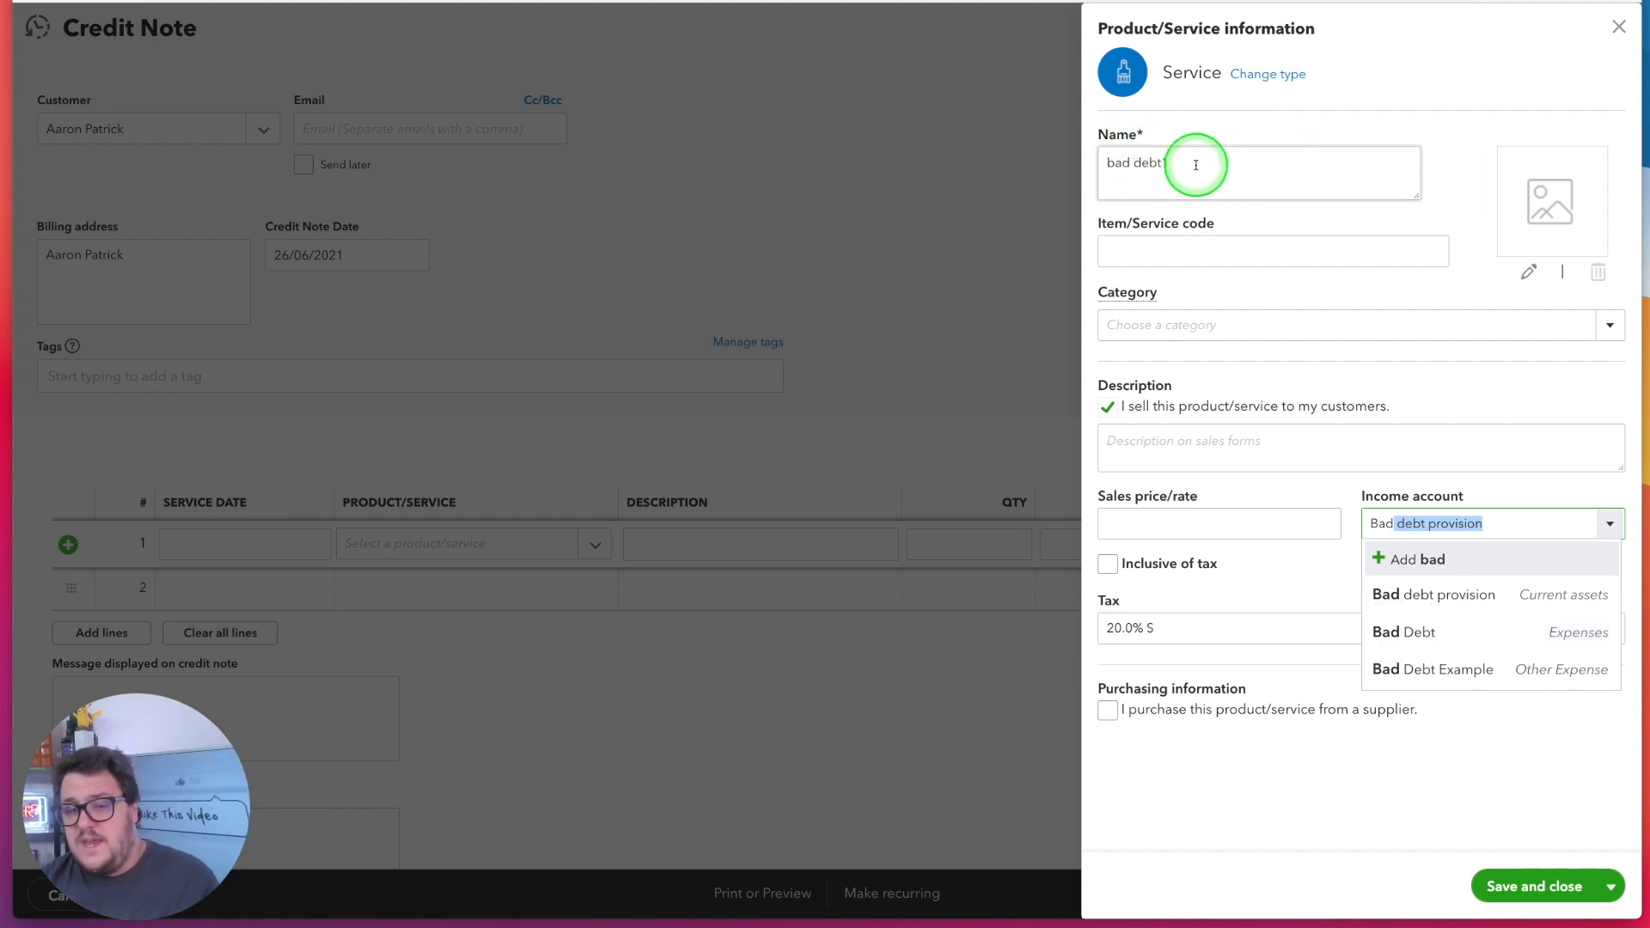
pyautogui.click(1626, 26)
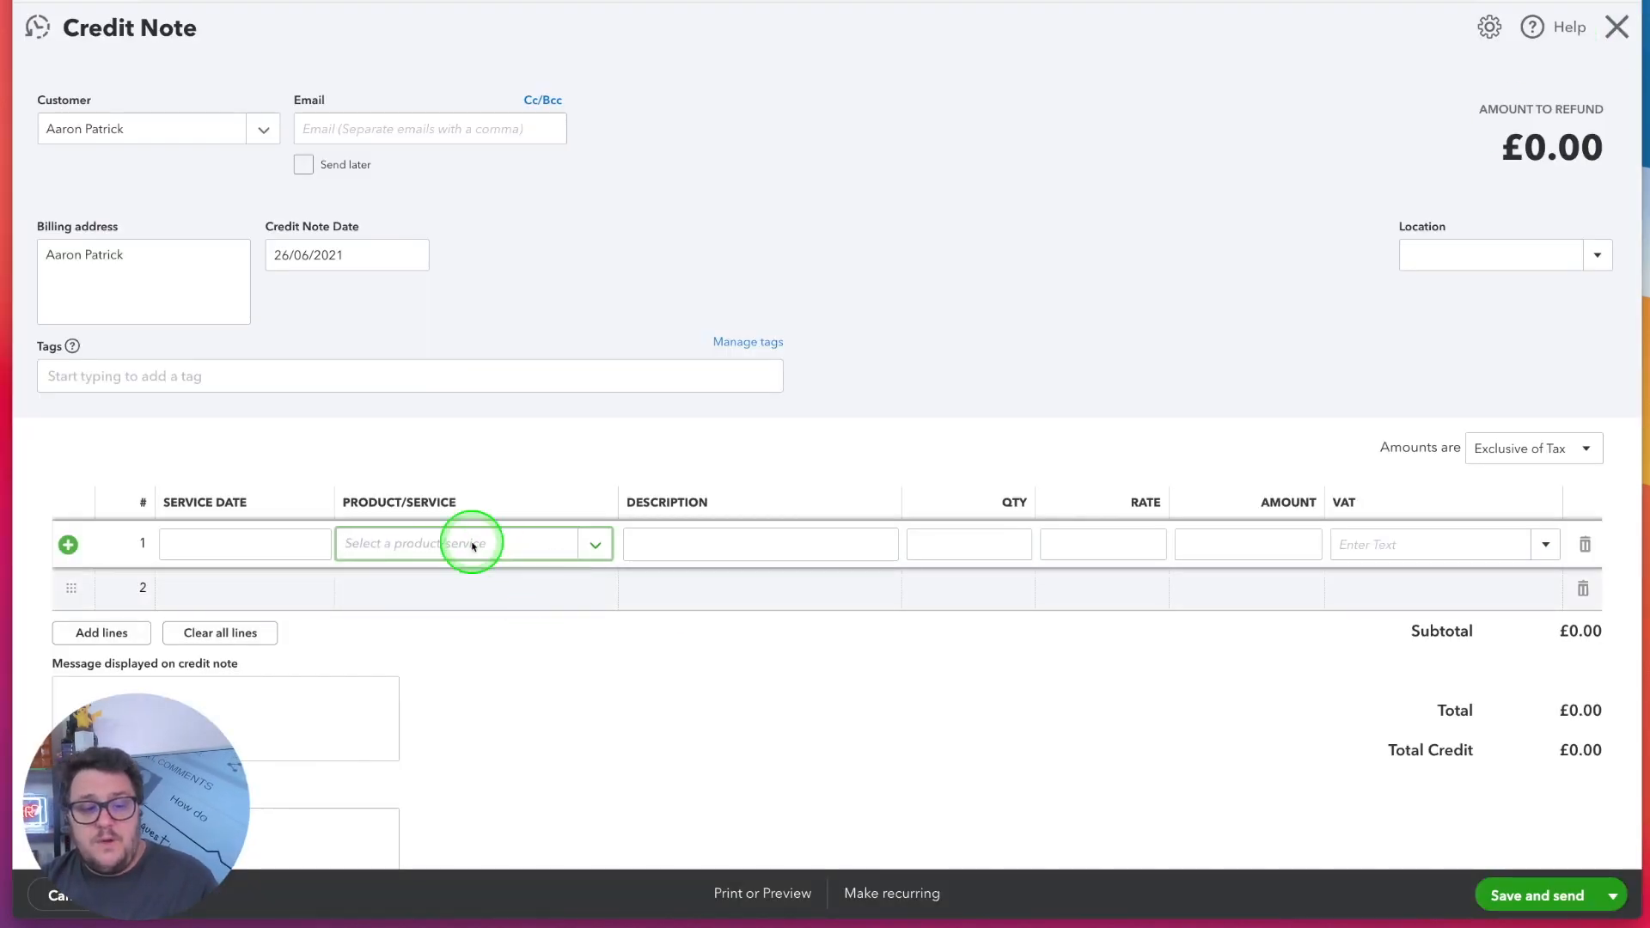
# Choose the existing Bad Debt item as the product/service on the credit note's first line
pyautogui.write('bad')
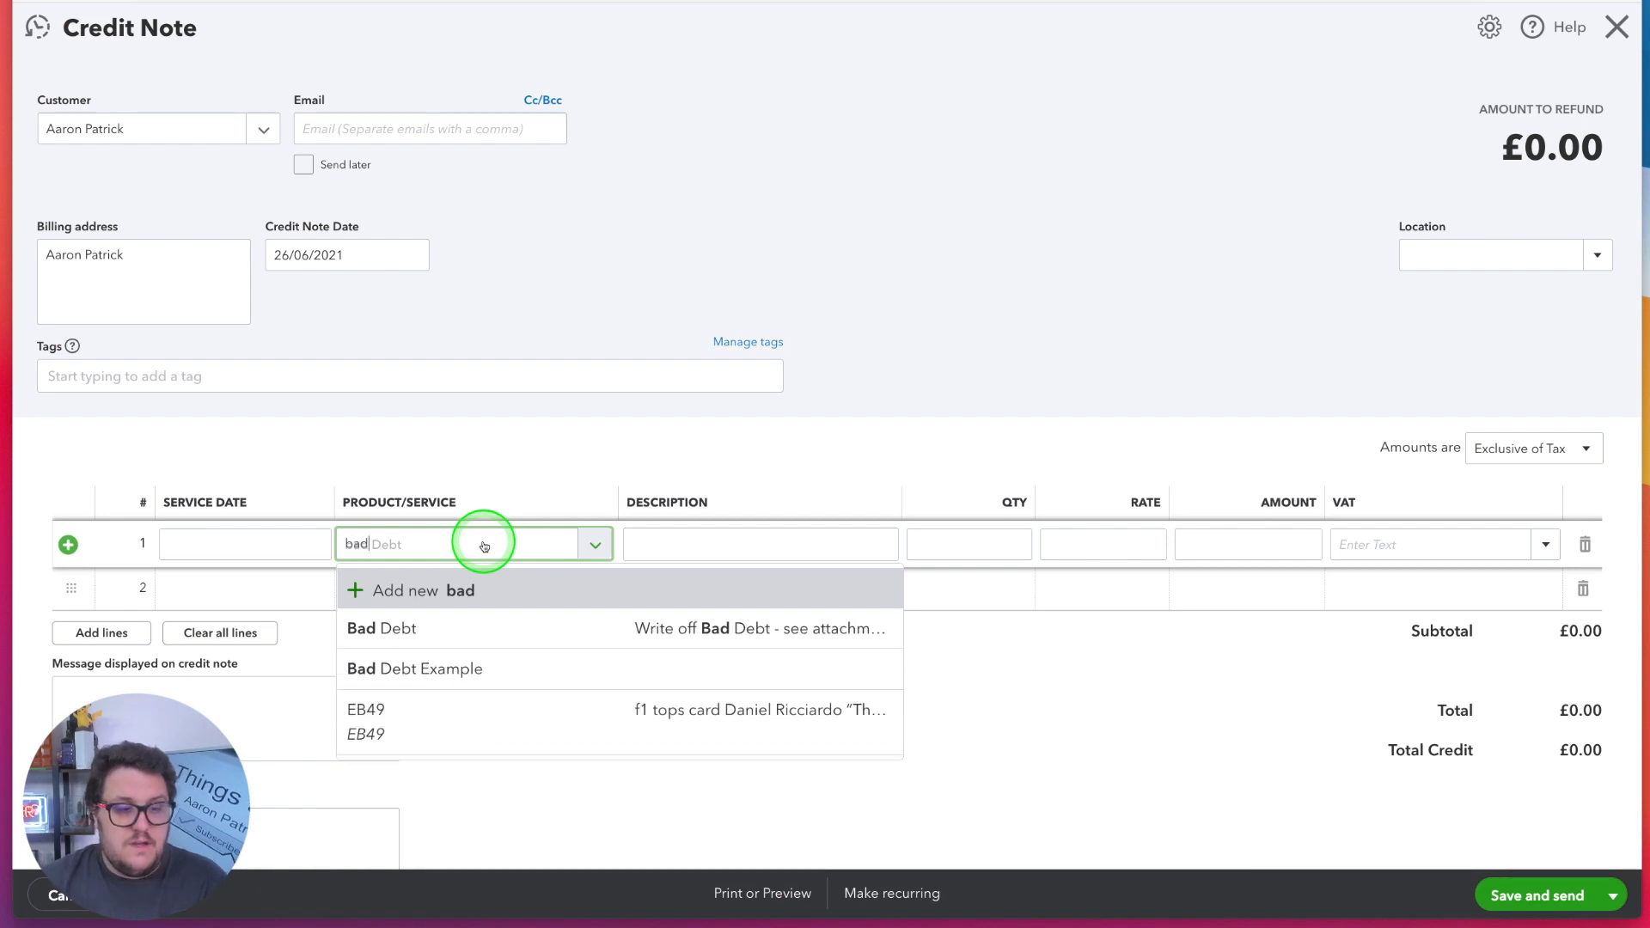
pyautogui.click(464, 626)
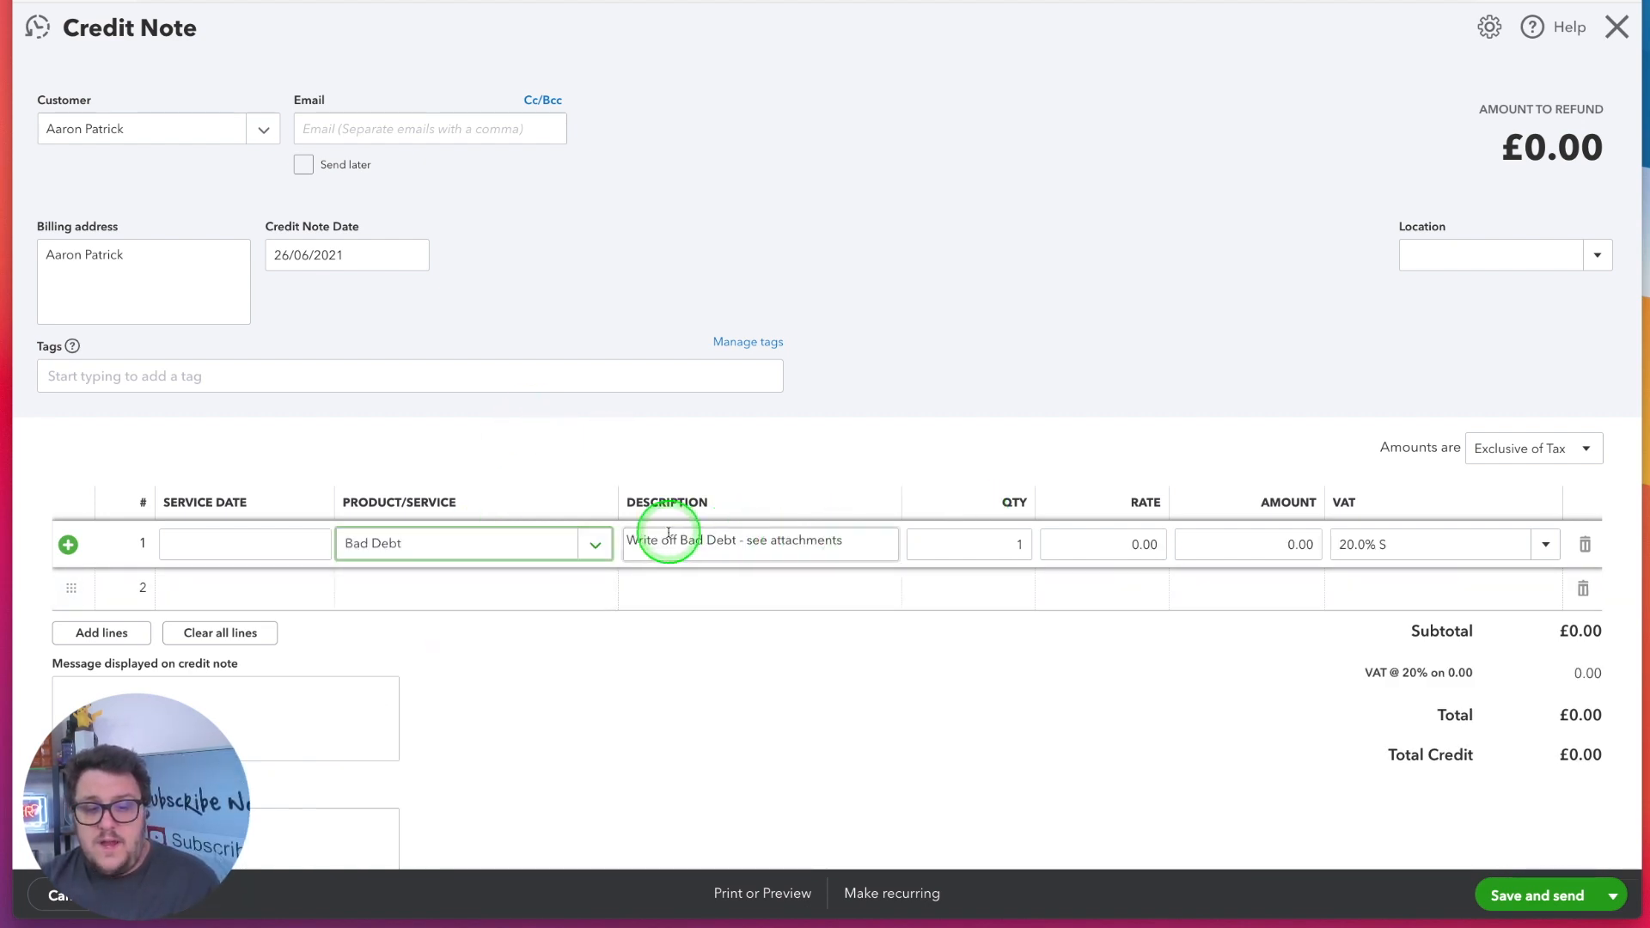
pyautogui.scroll(-3, 489, 590)
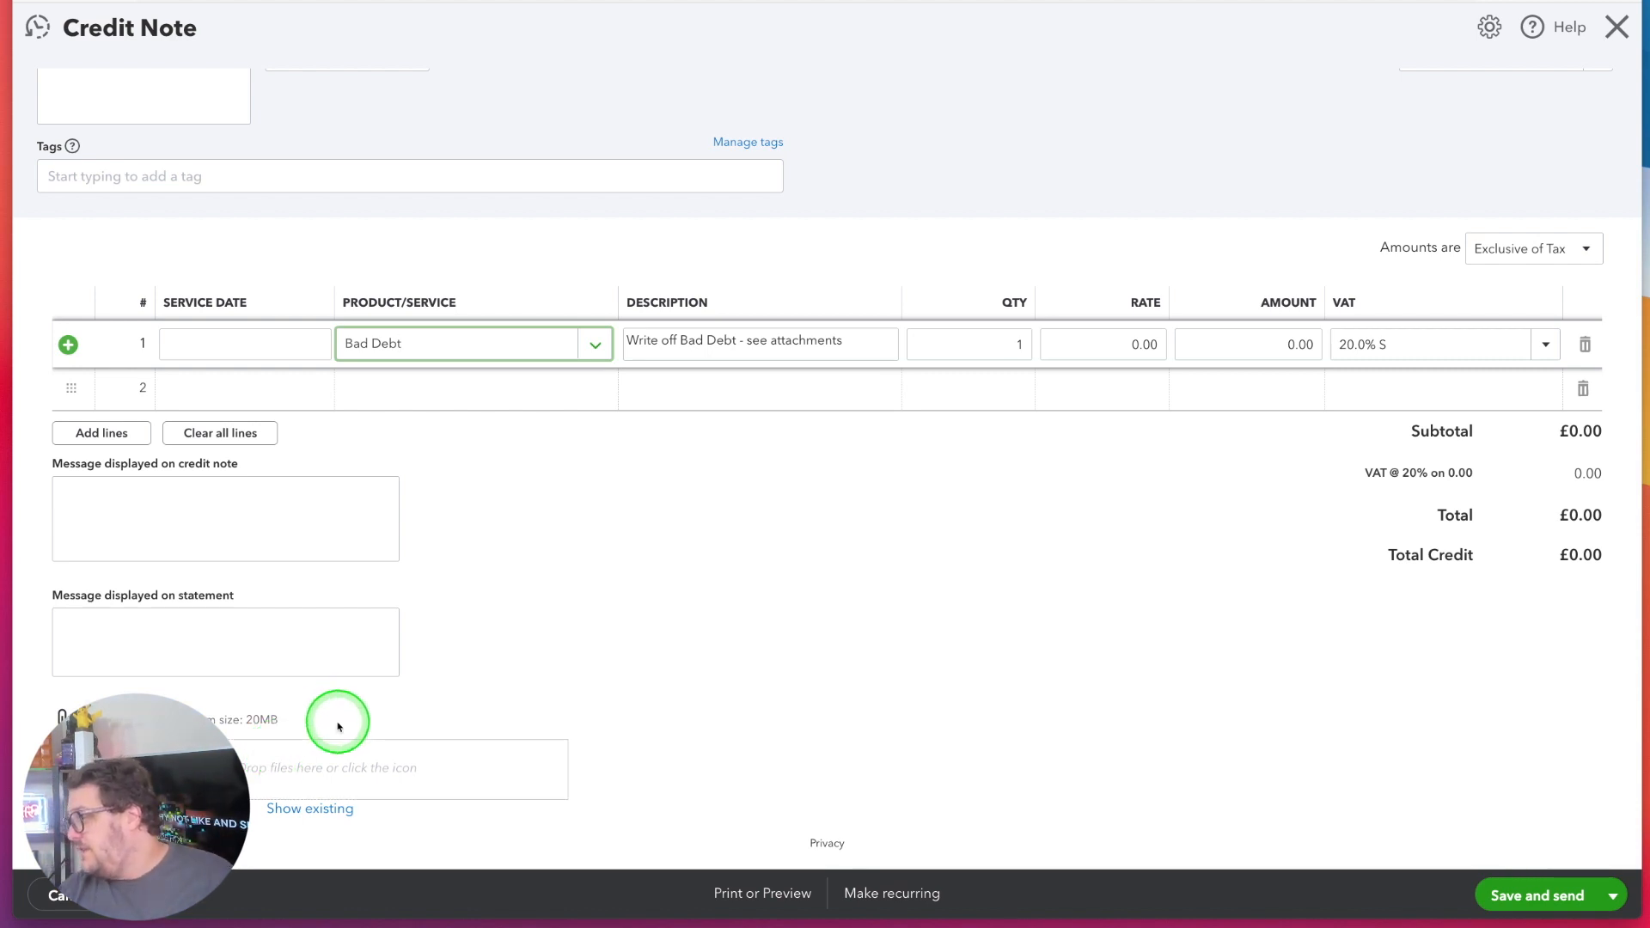
pyautogui.scroll(3, 338, 726)
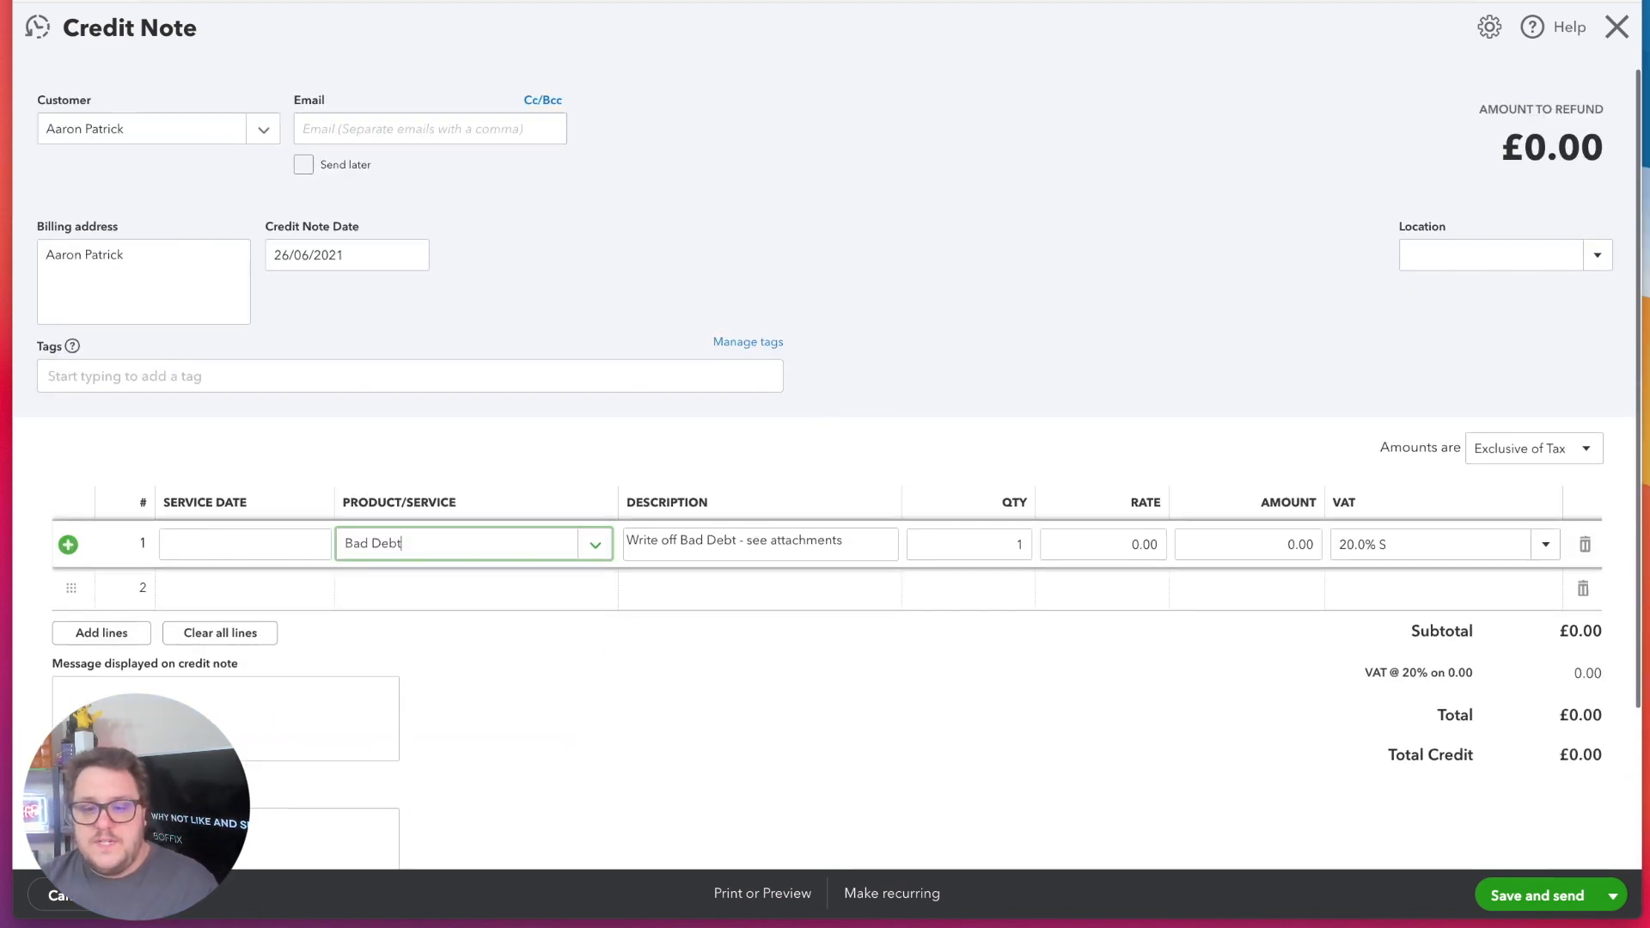
# Set the credit note's amounts to Inclusive of Tax with 36,290.76 on the Bad Debt line, and save and close it
pyautogui.click(1524, 460)
pyautogui.click(1526, 513)
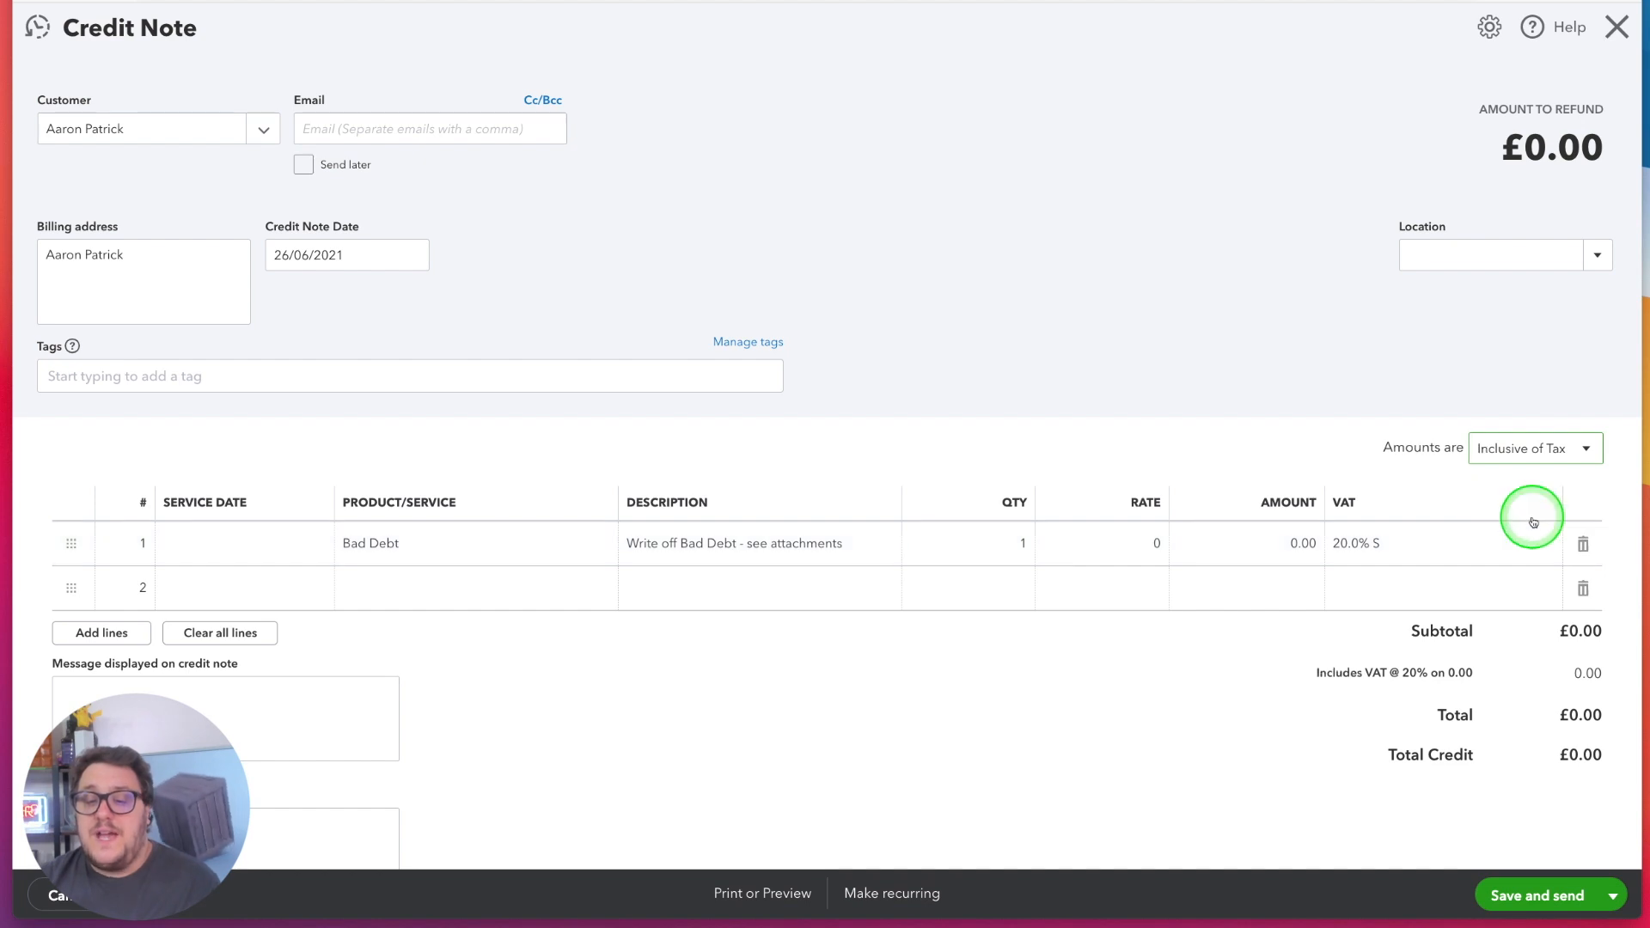
pyautogui.click(1411, 552)
pyautogui.click(1227, 547)
pyautogui.press('Tab')
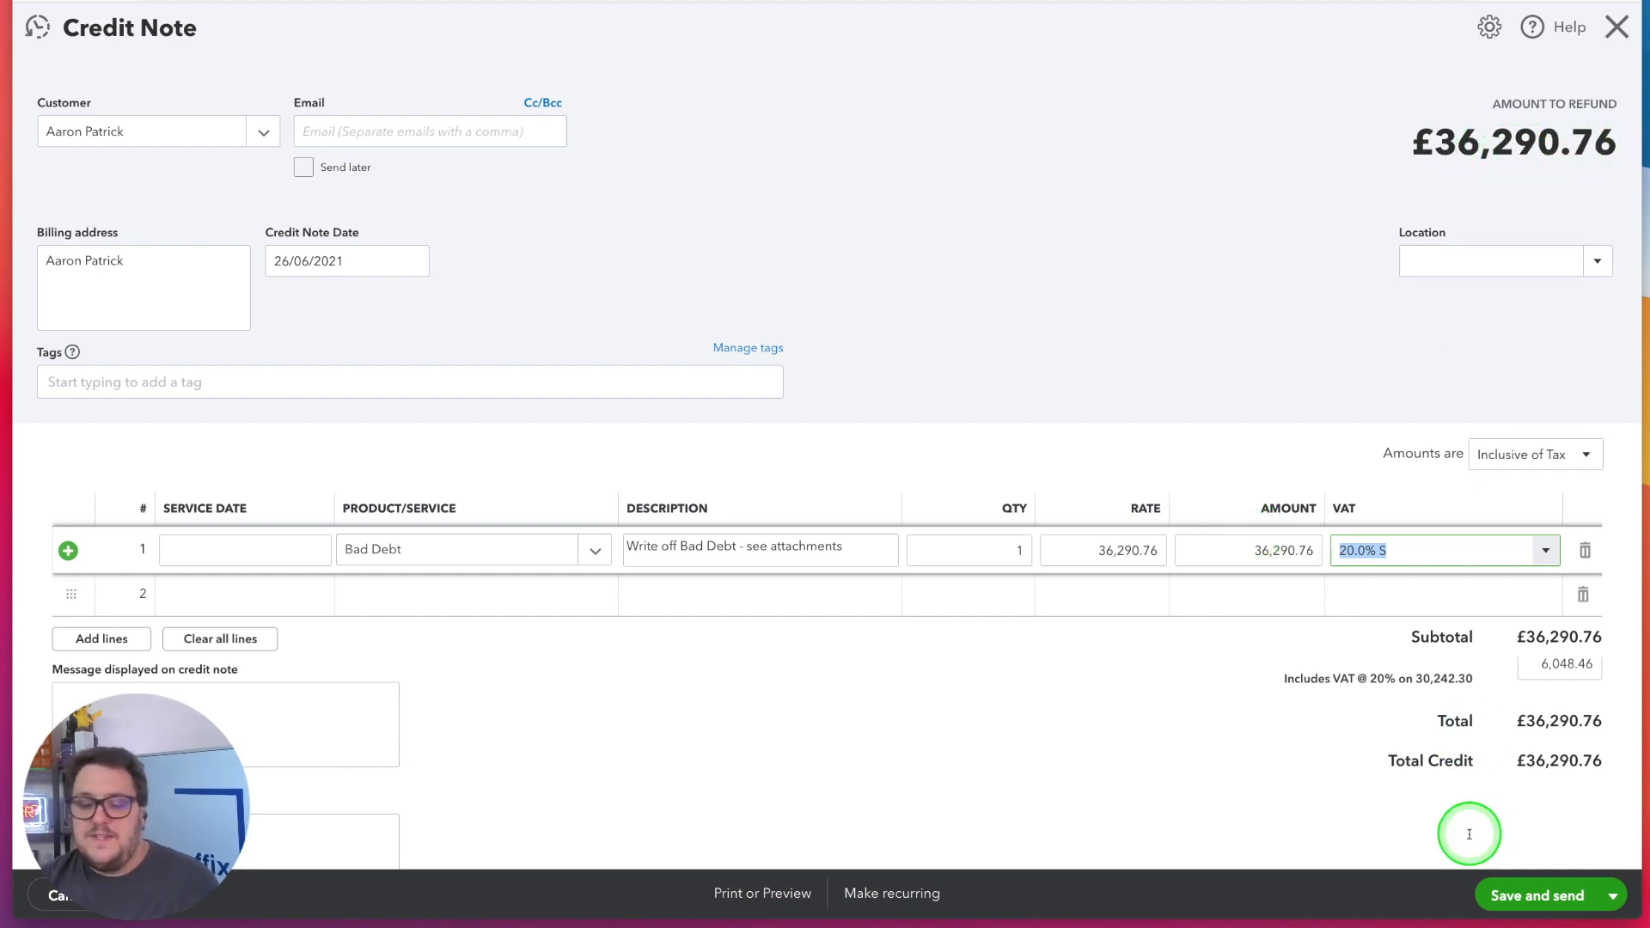
pyautogui.click(1607, 895)
pyautogui.click(1541, 855)
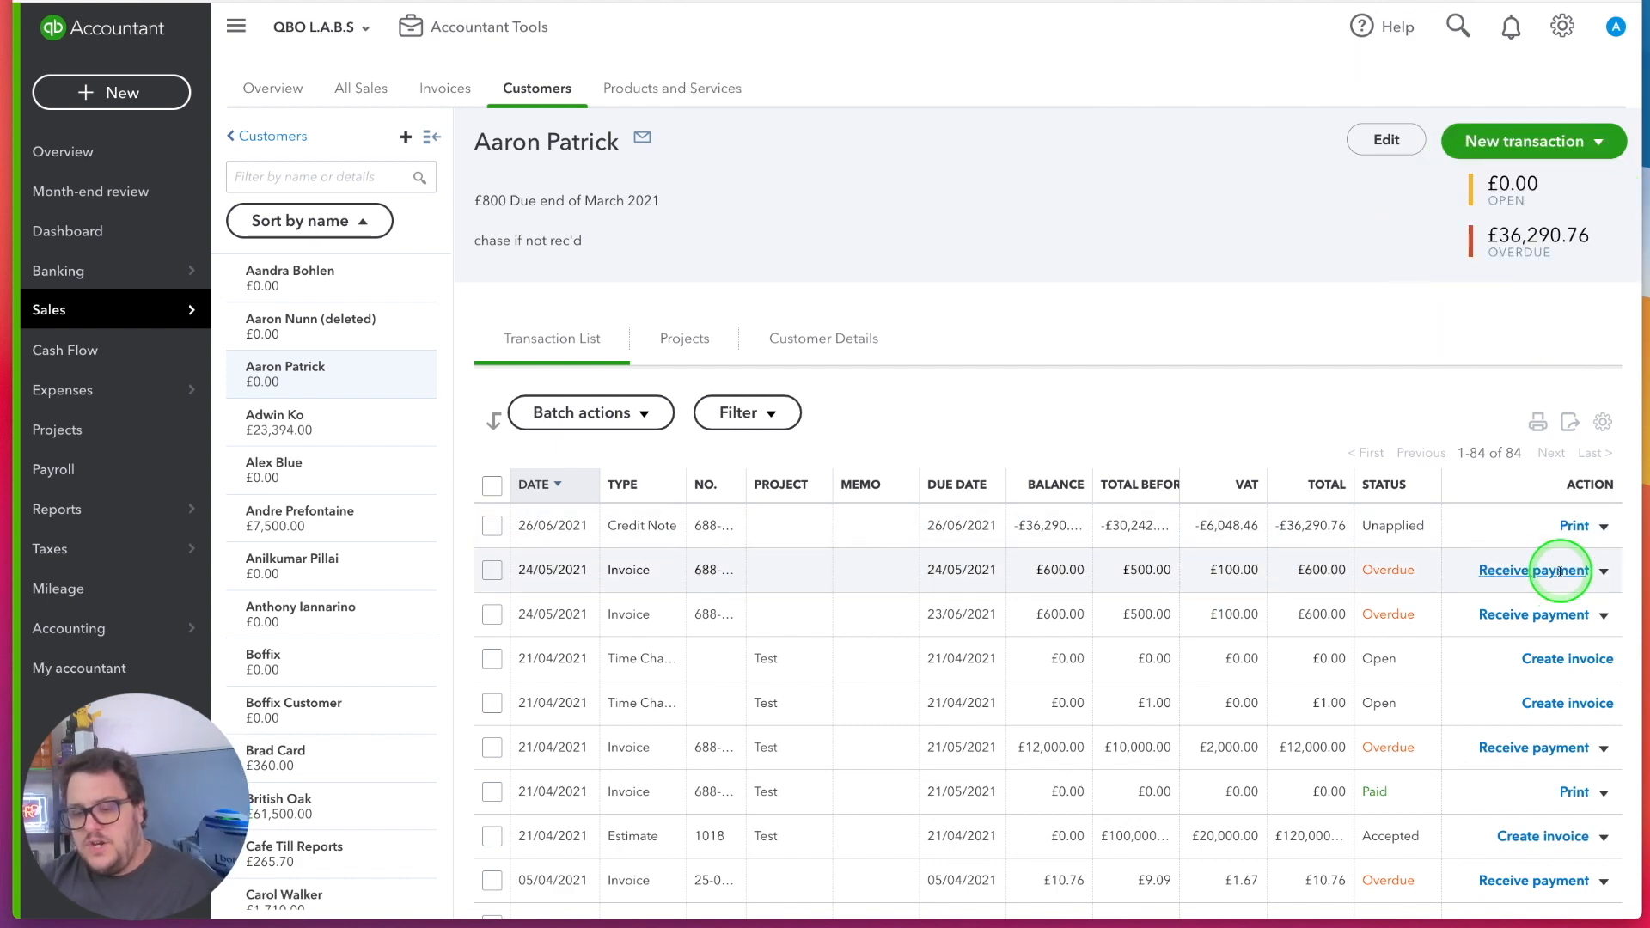
# Receive payment on the customer's overdue invoices, settling them with the 36,290.76 credit note, and save and close the payment
pyautogui.click(1439, 556)
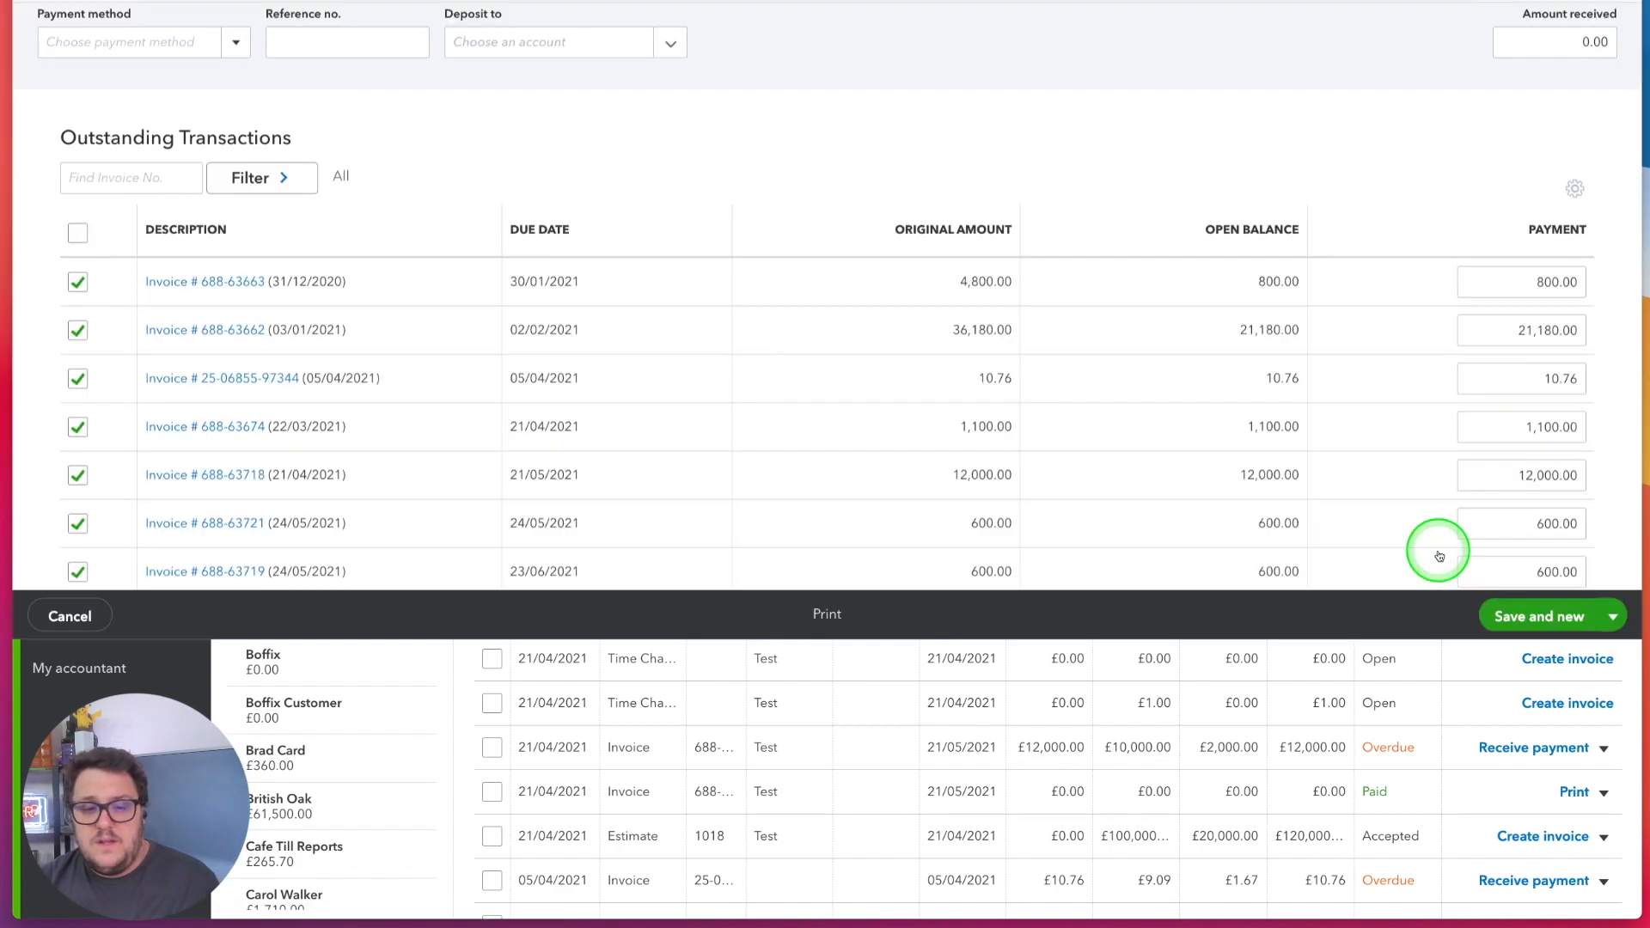
pyautogui.scroll(-5, 1442, 555)
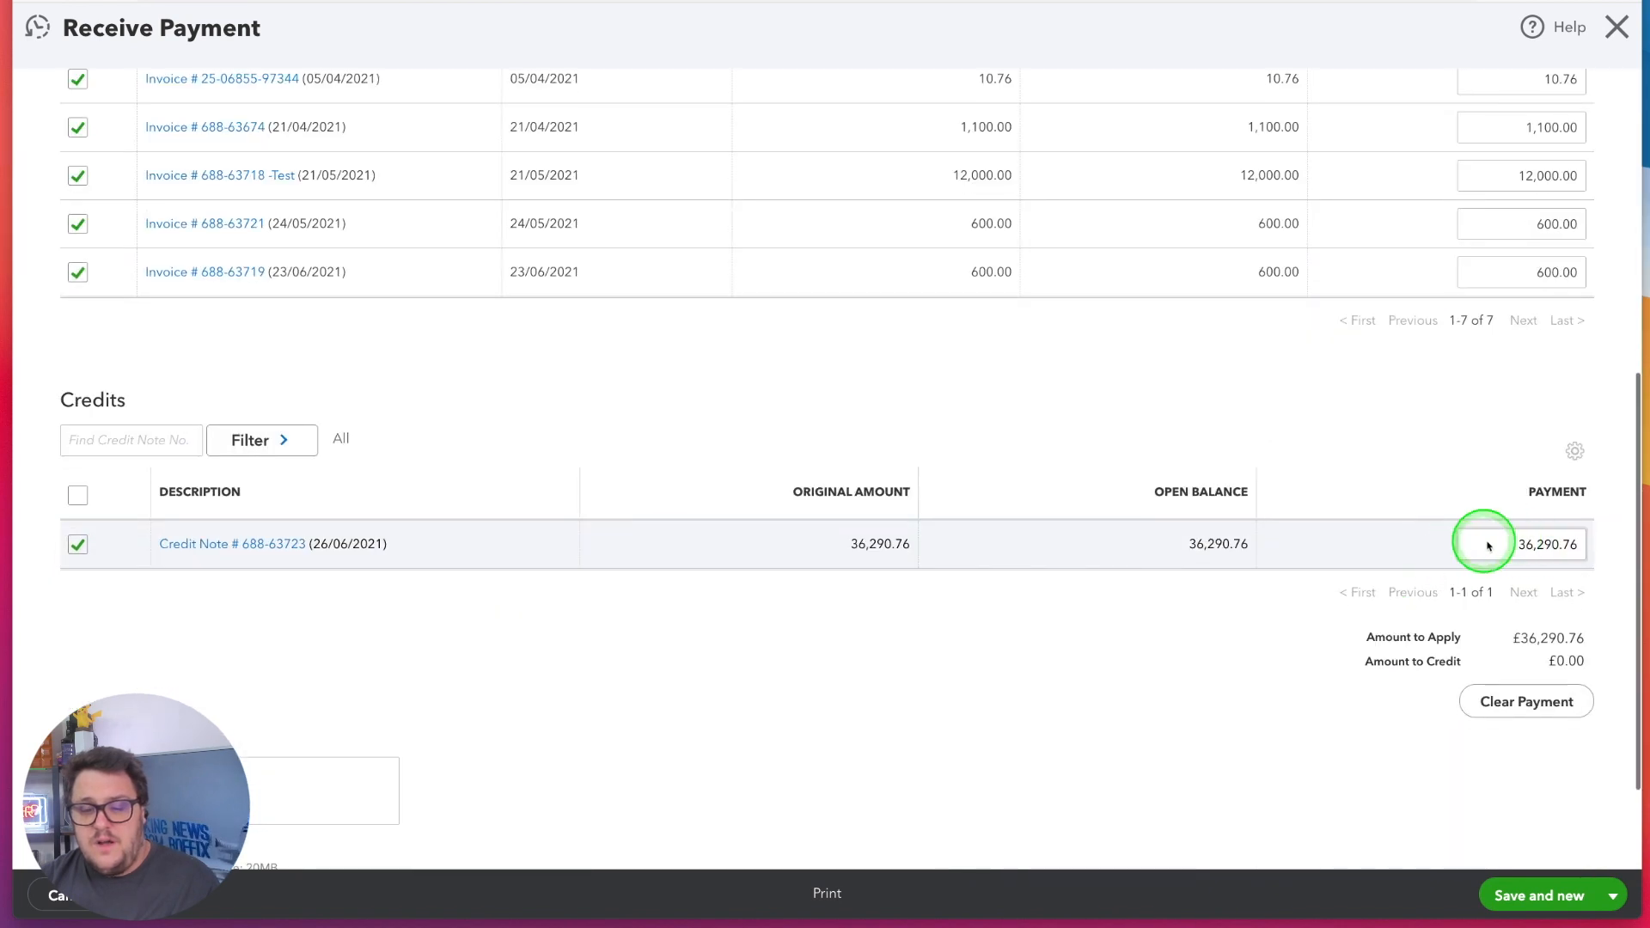
pyautogui.scroll(10, 1504, 545)
pyautogui.scroll(-5, 1473, 524)
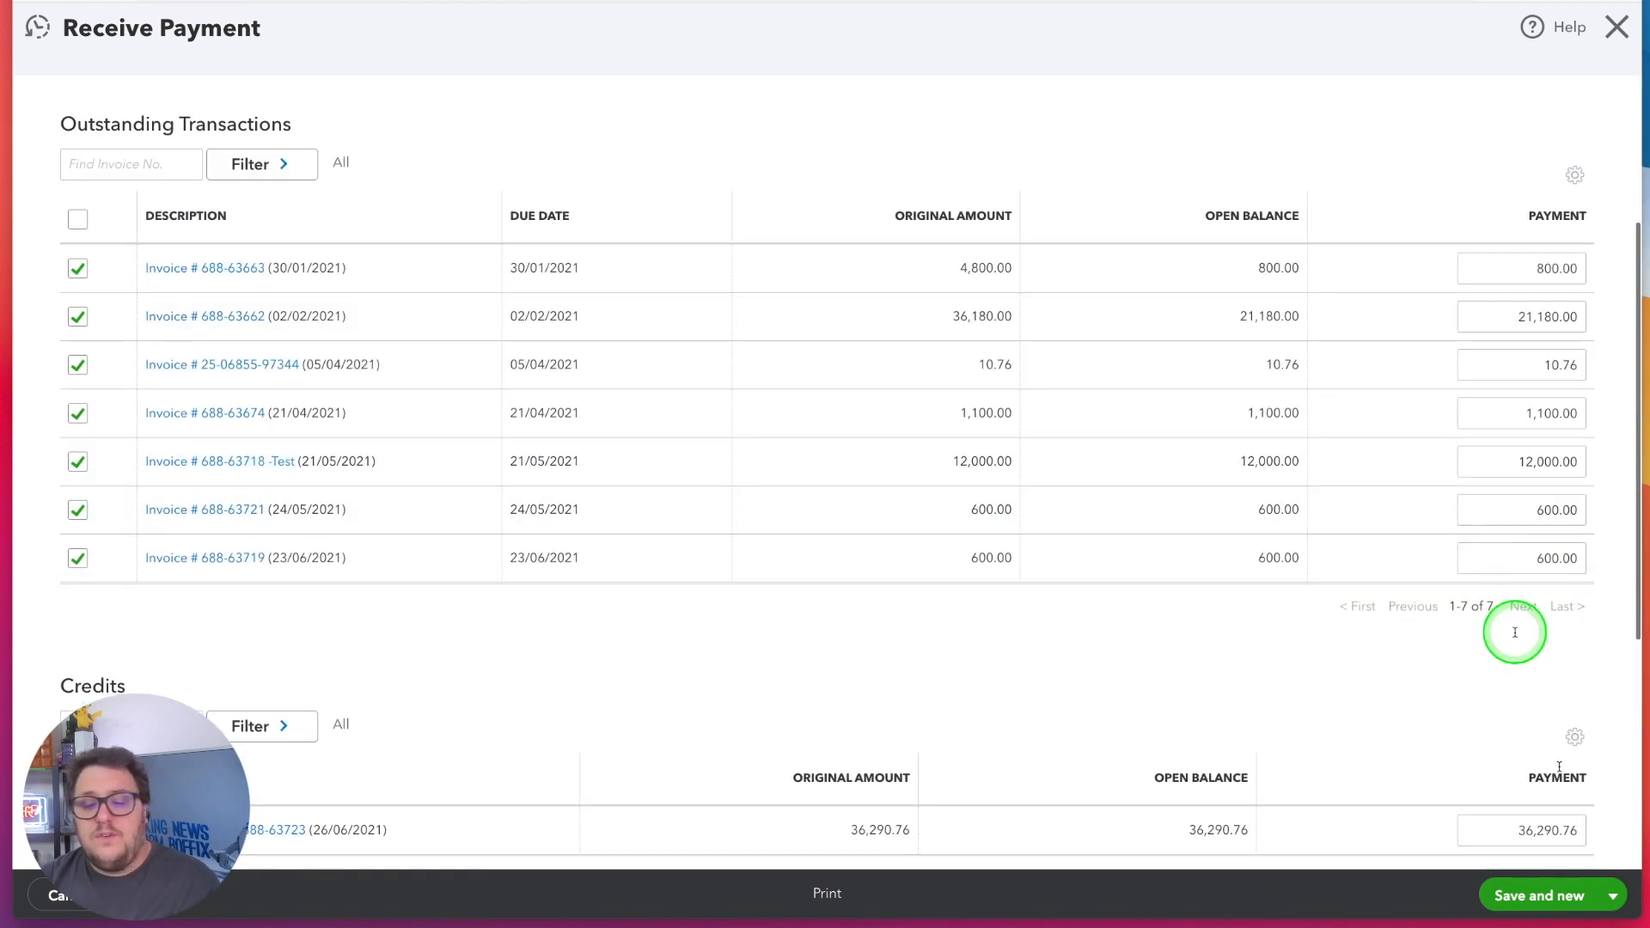
pyautogui.click(1612, 894)
pyautogui.click(1523, 833)
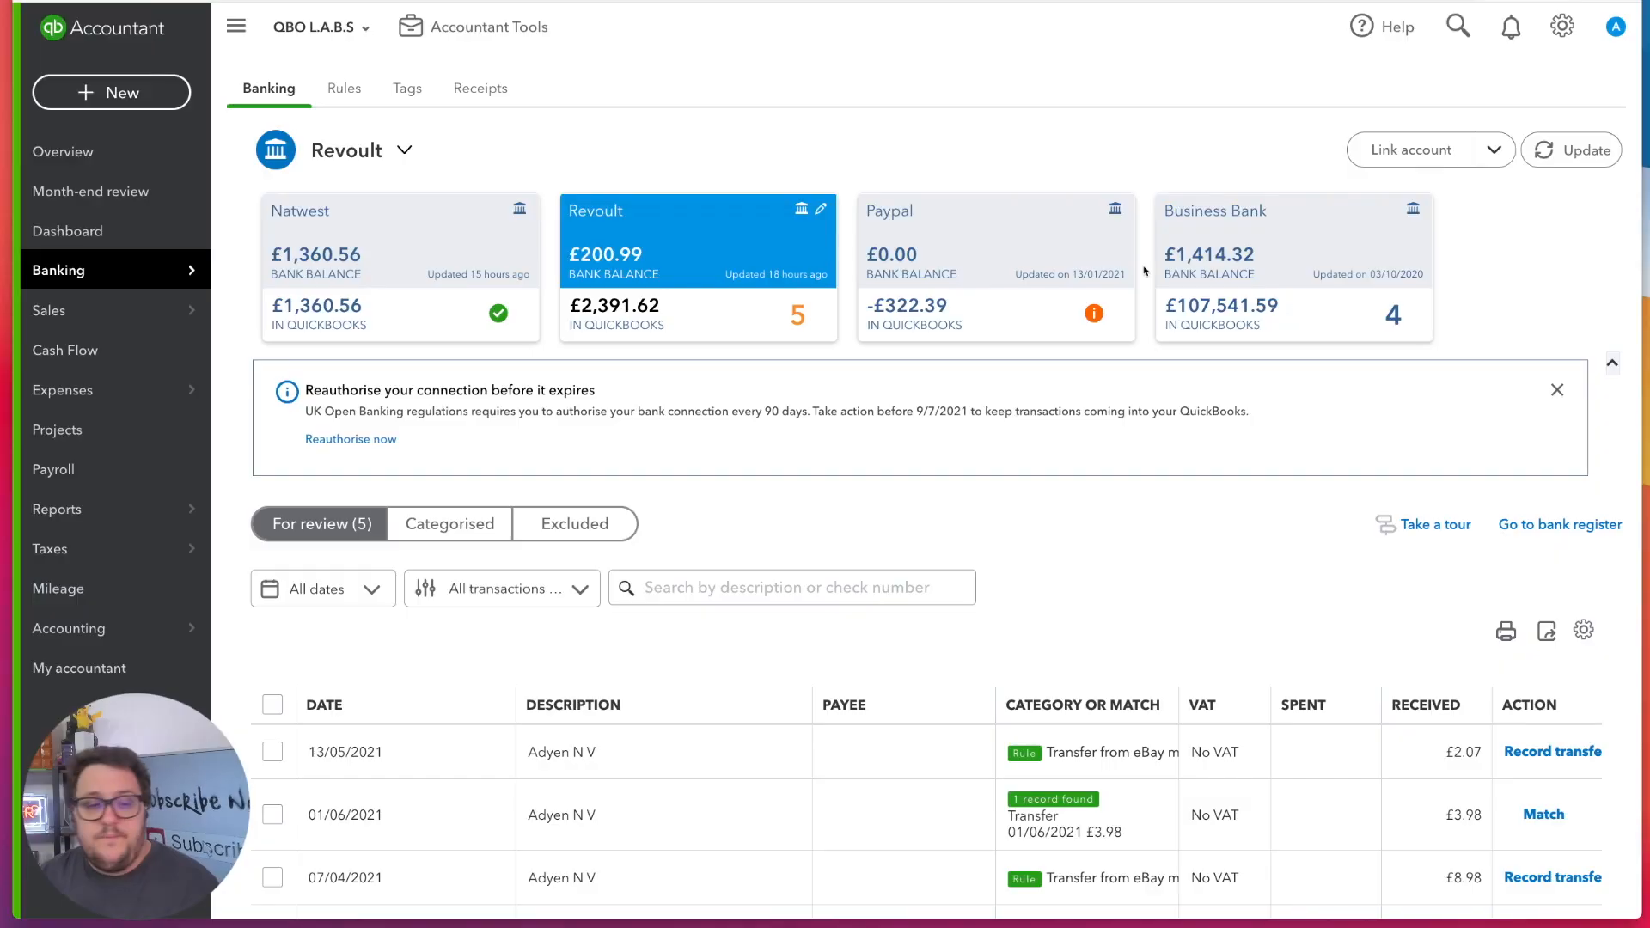
# Reorder the dashboard's bank accounts to Business Bank, Natwest, Revoult, Paypal, and save the order
pyautogui.click(130, 228)
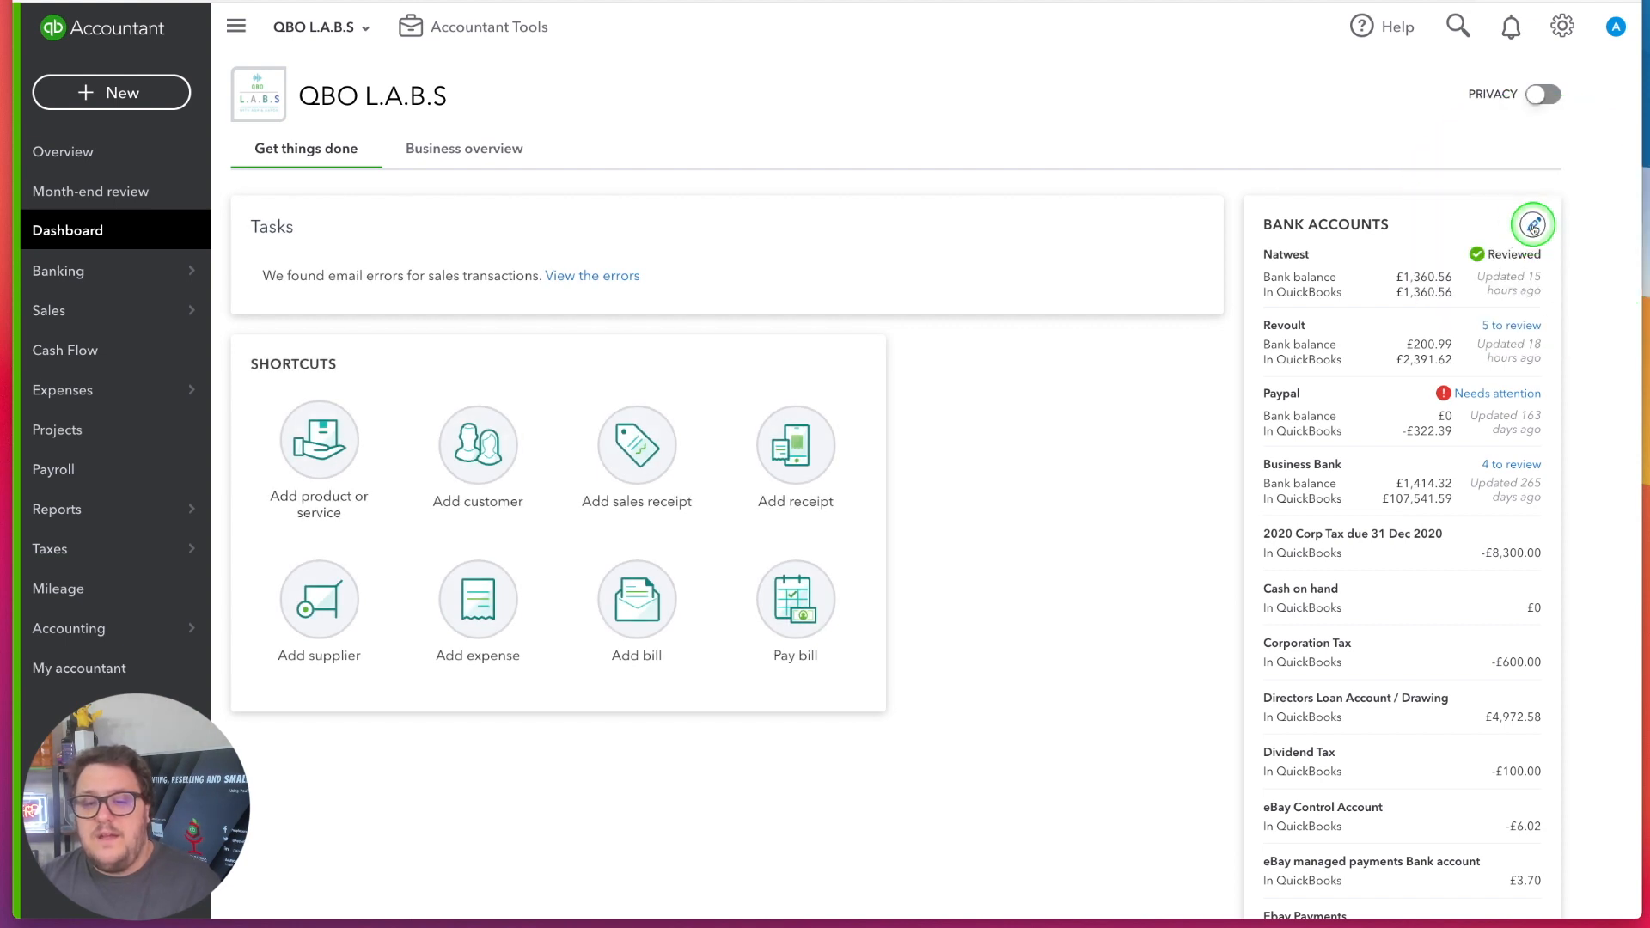
pyautogui.click(1533, 226)
pyautogui.moveTo(1272, 261); pyautogui.dragTo(1260, 464)
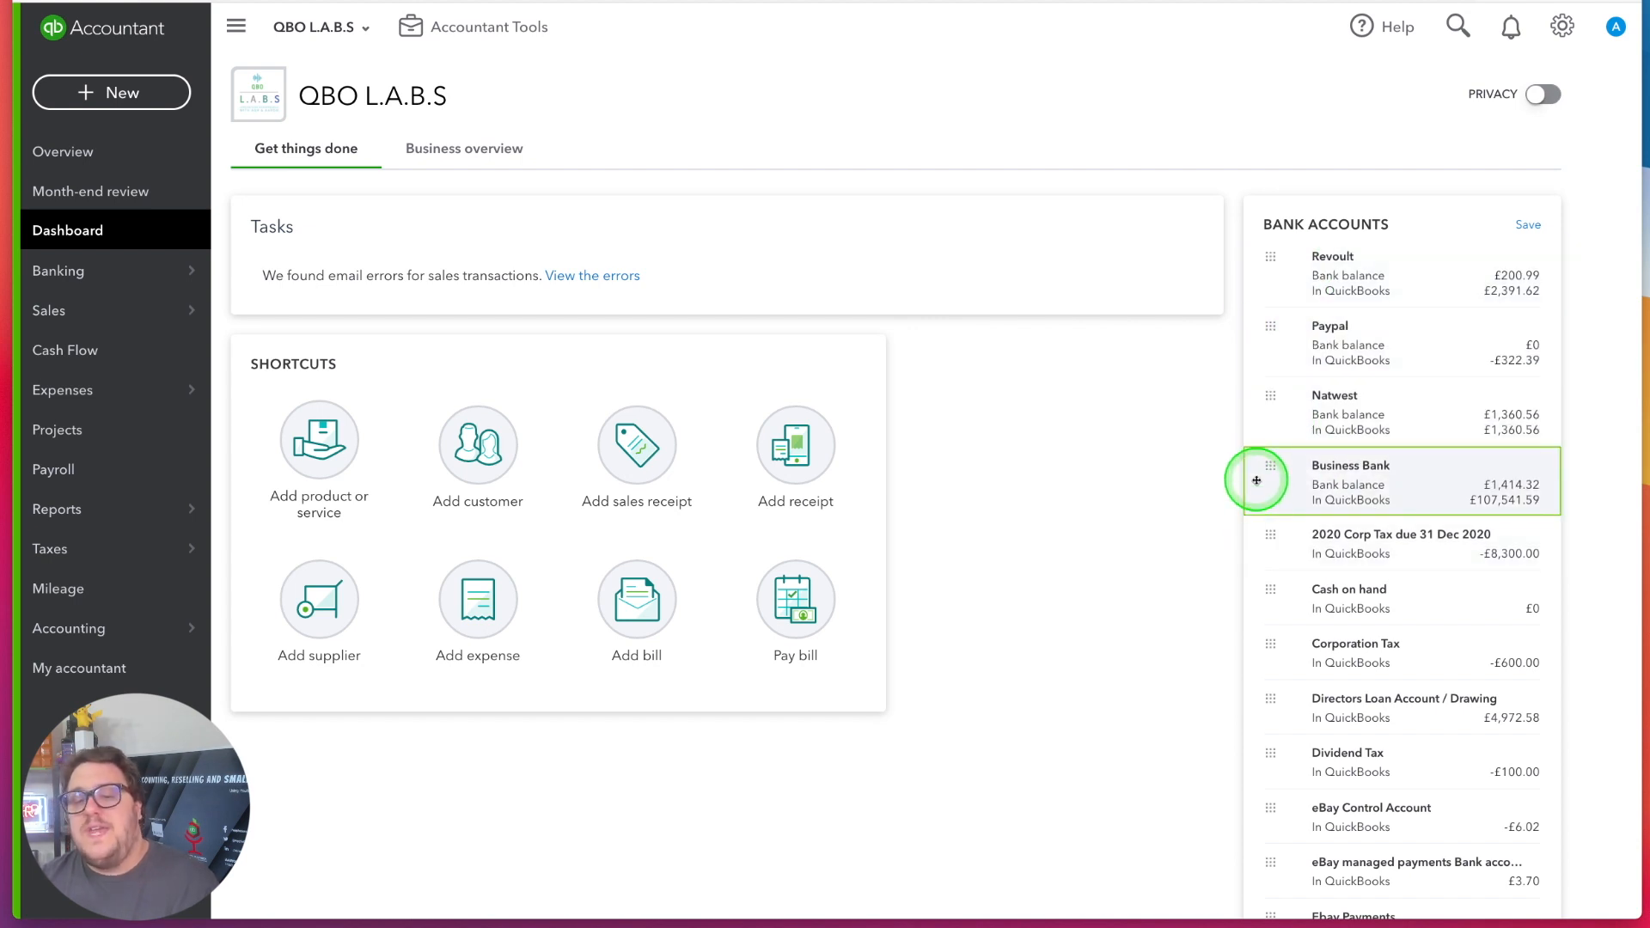
pyautogui.moveTo(1267, 466); pyautogui.dragTo(1281, 267)
pyautogui.moveTo(1266, 468); pyautogui.dragTo(1355, 370)
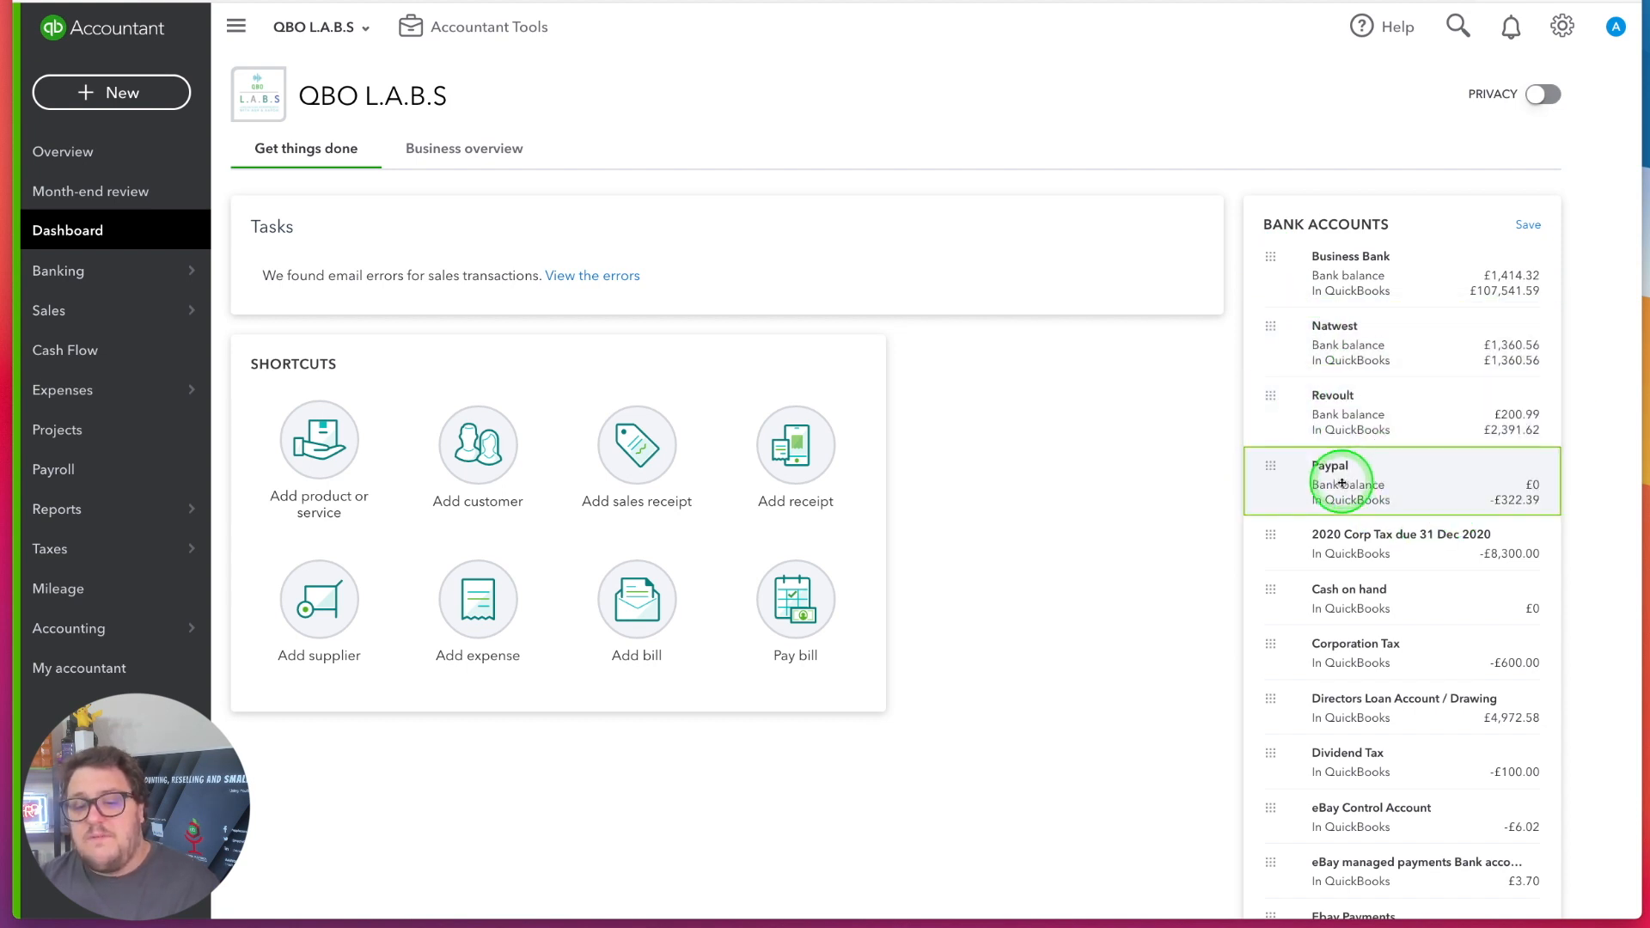
pyautogui.click(1529, 225)
# Open the Banking page to check the order of the bank accounts
pyautogui.moveTo(73, 257)
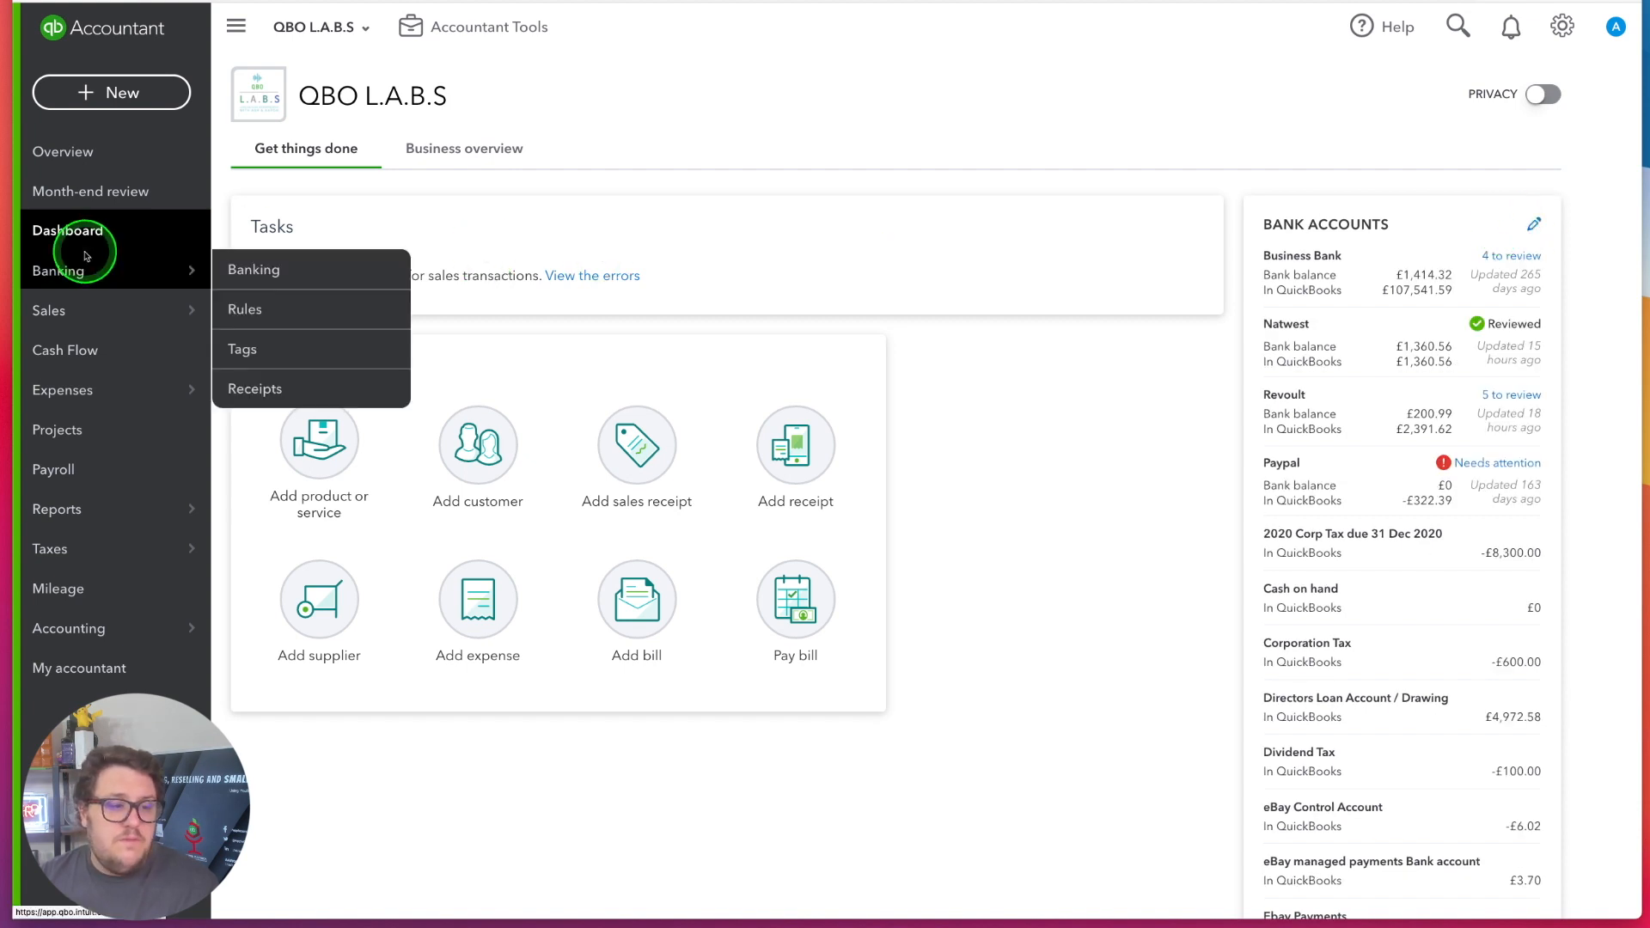
pyautogui.click(241, 268)
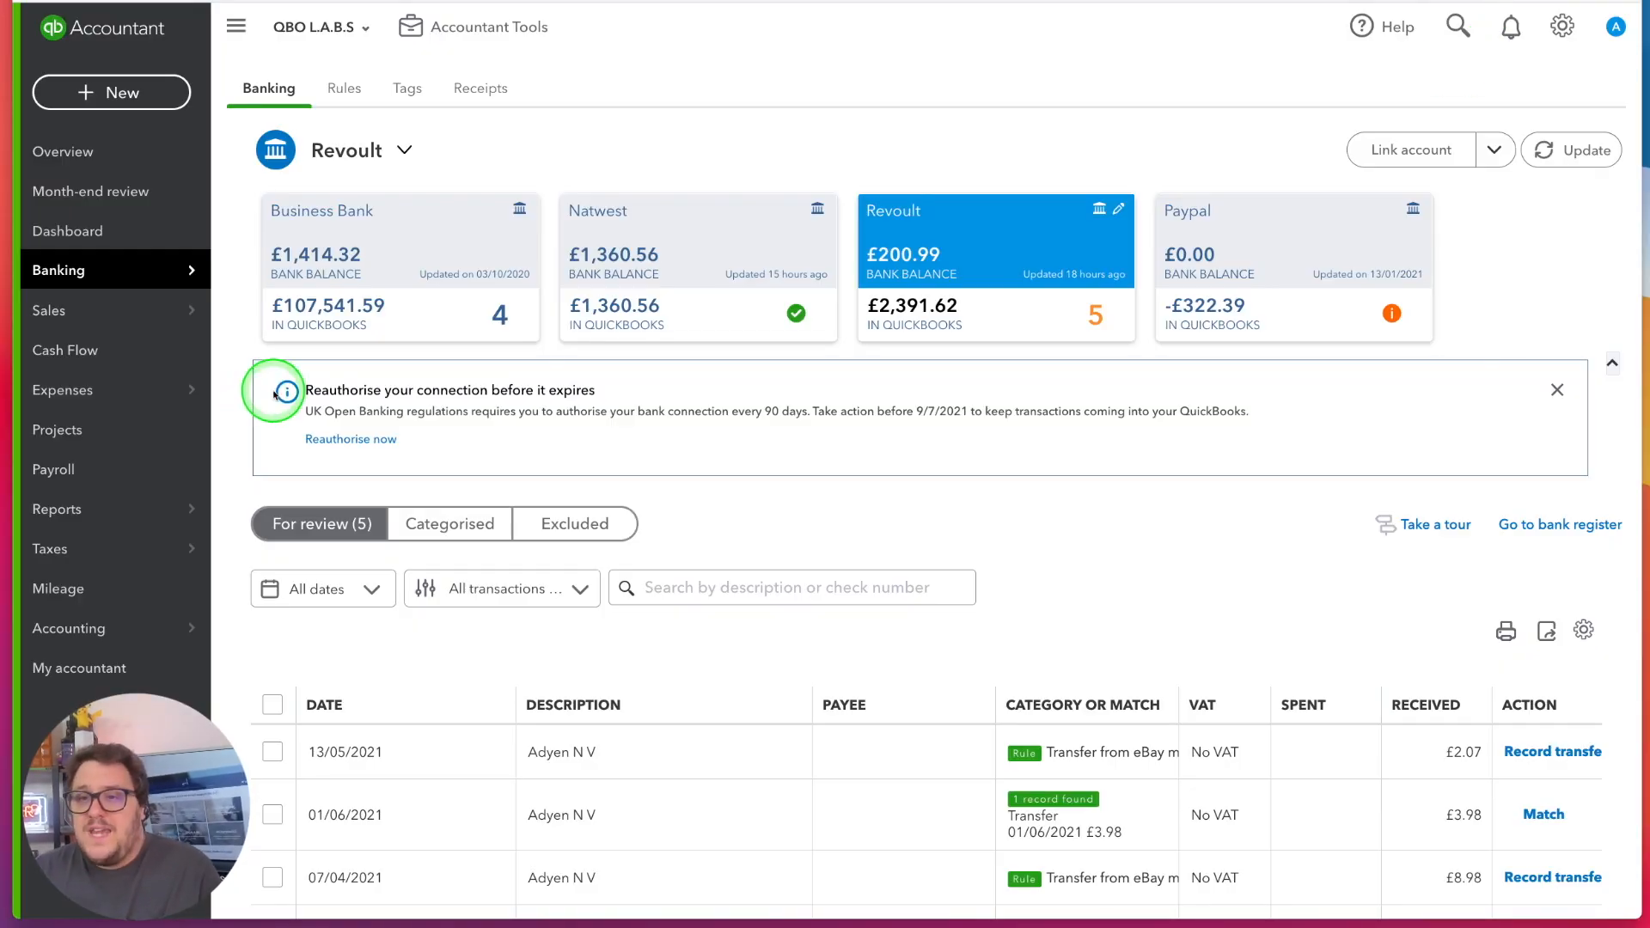
pyautogui.click(94, 429)
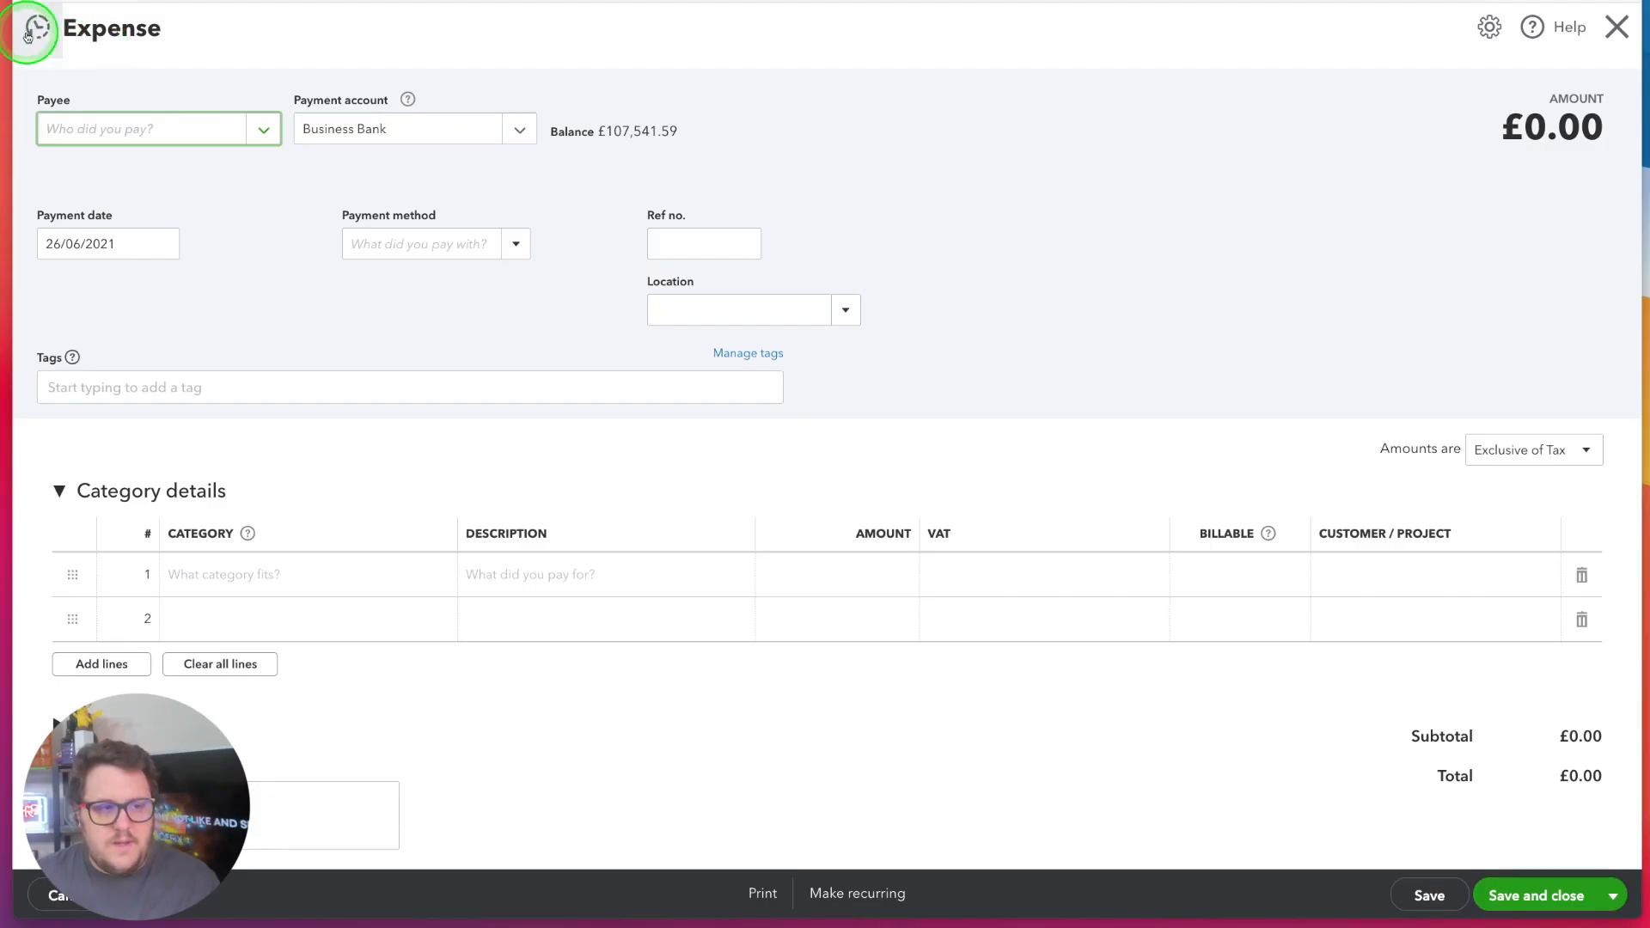
# Open the recent 30.00 expense, assign its Purchases line to the customer Red Lion, and save and close it
pyautogui.click(27, 34)
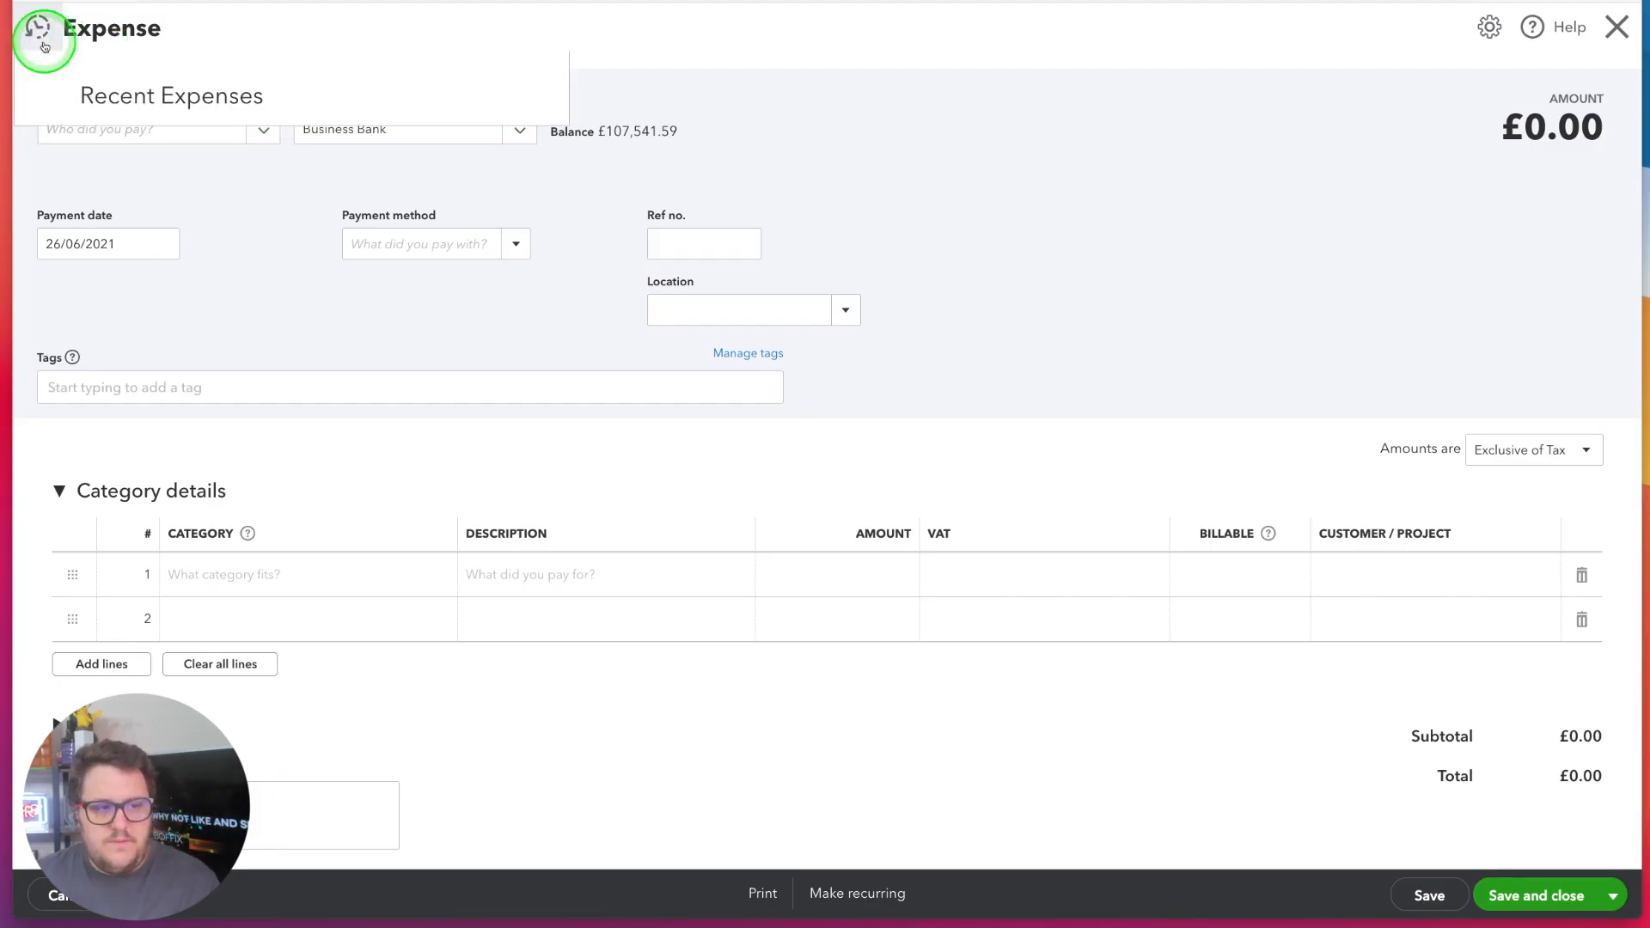
pyautogui.click(339, 157)
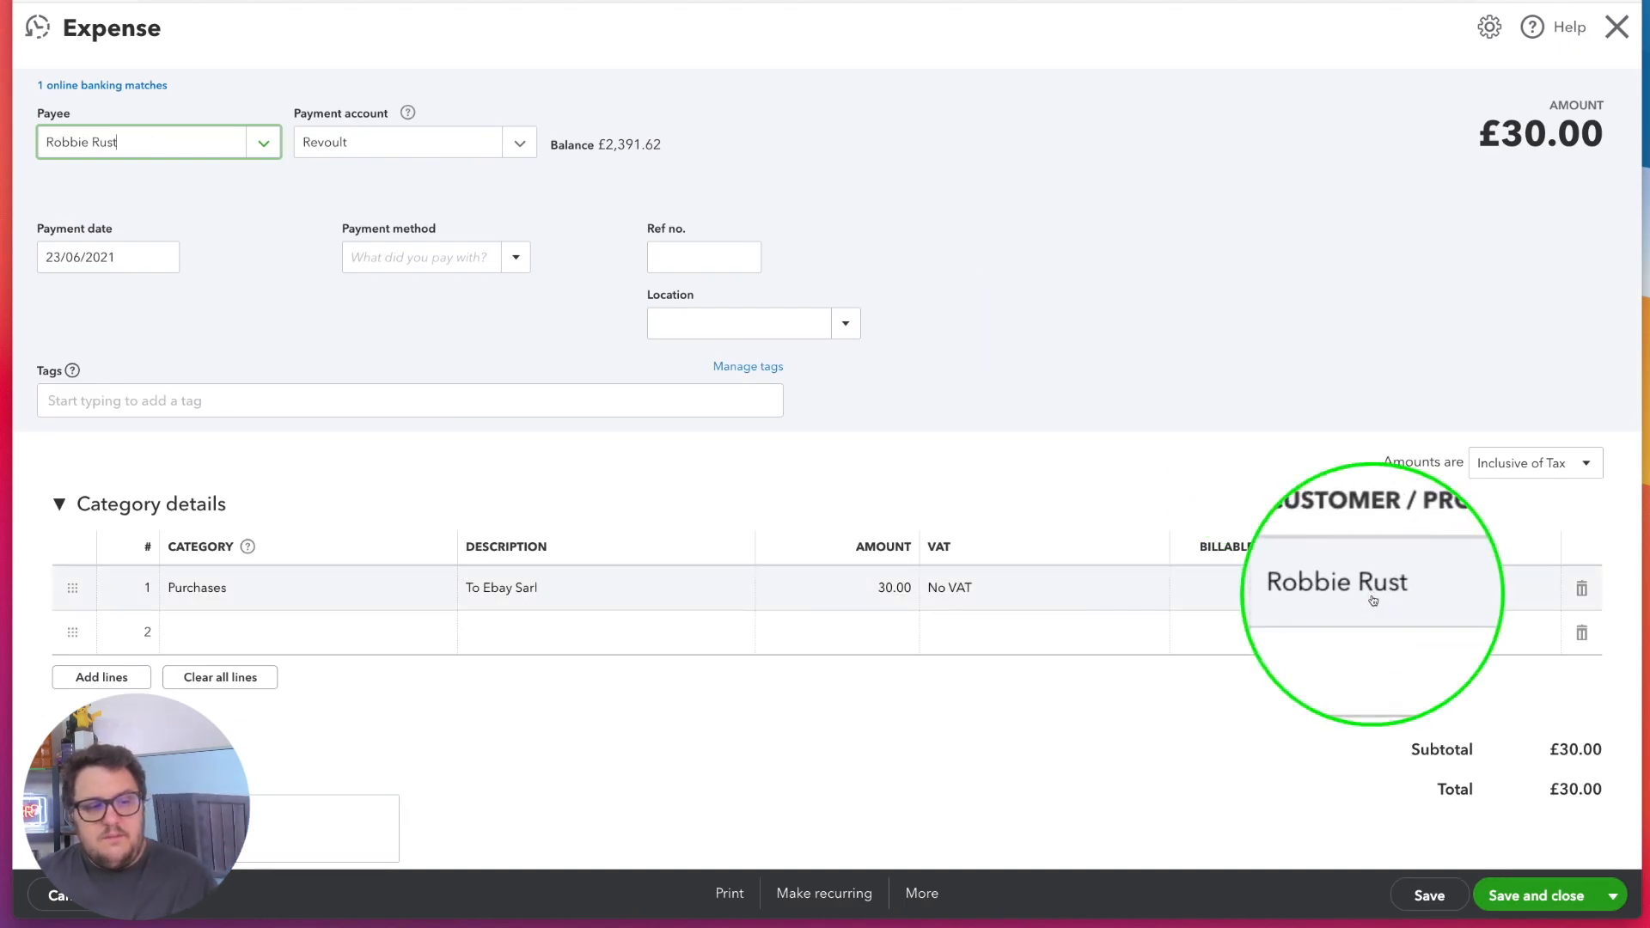
pyautogui.click(1445, 591)
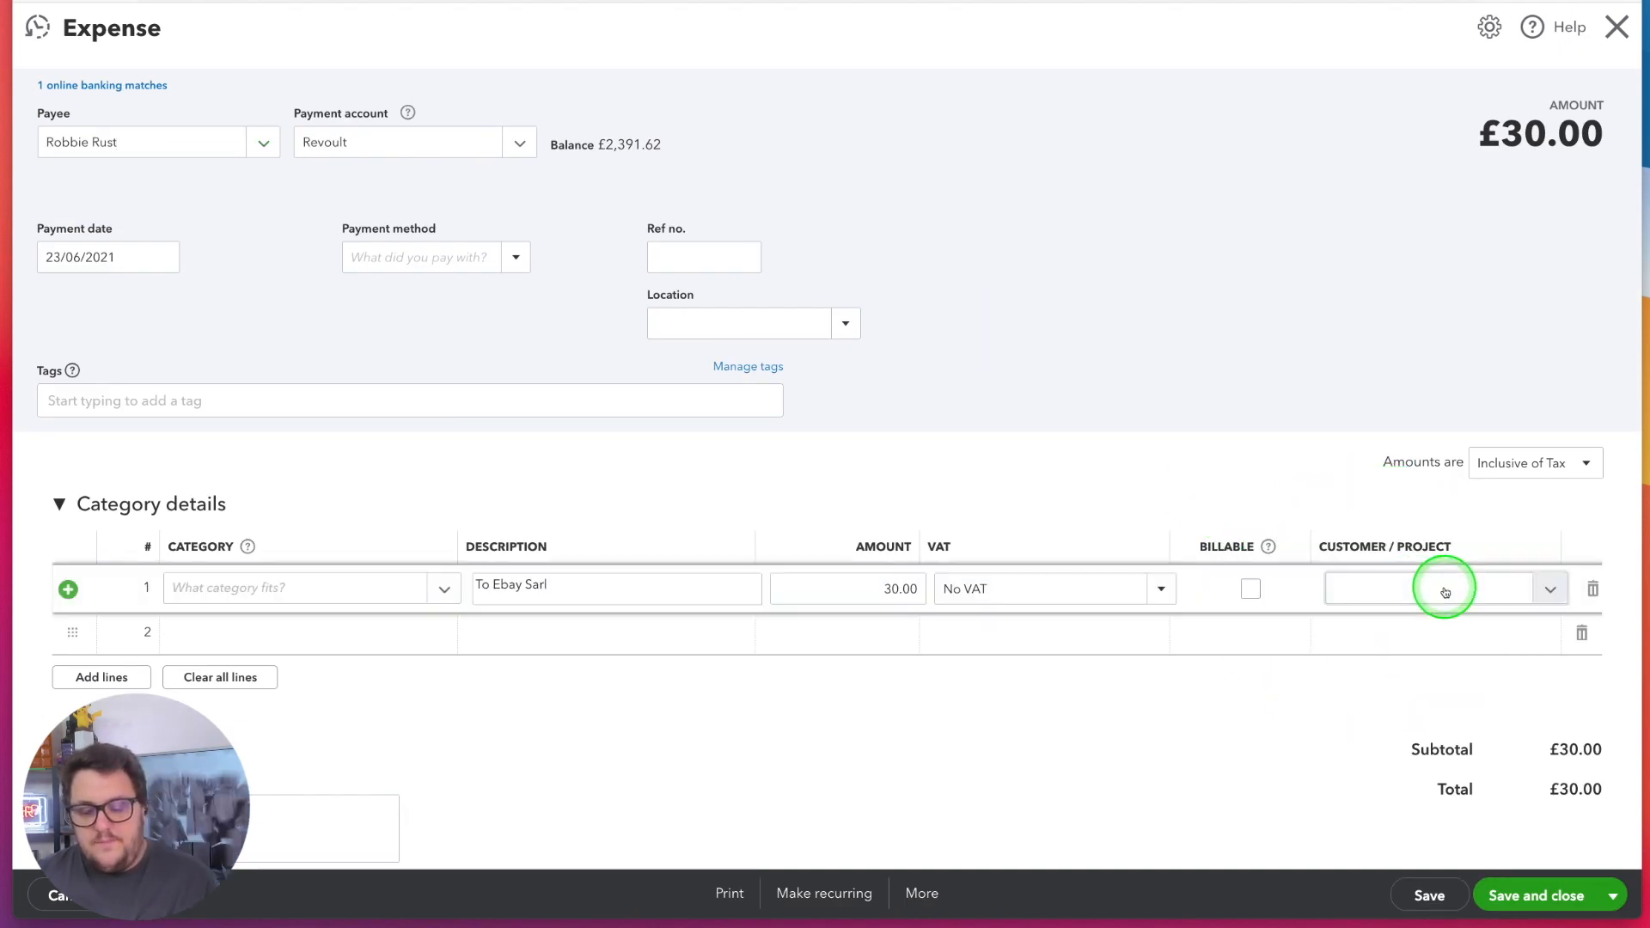
pyautogui.click(1548, 593)
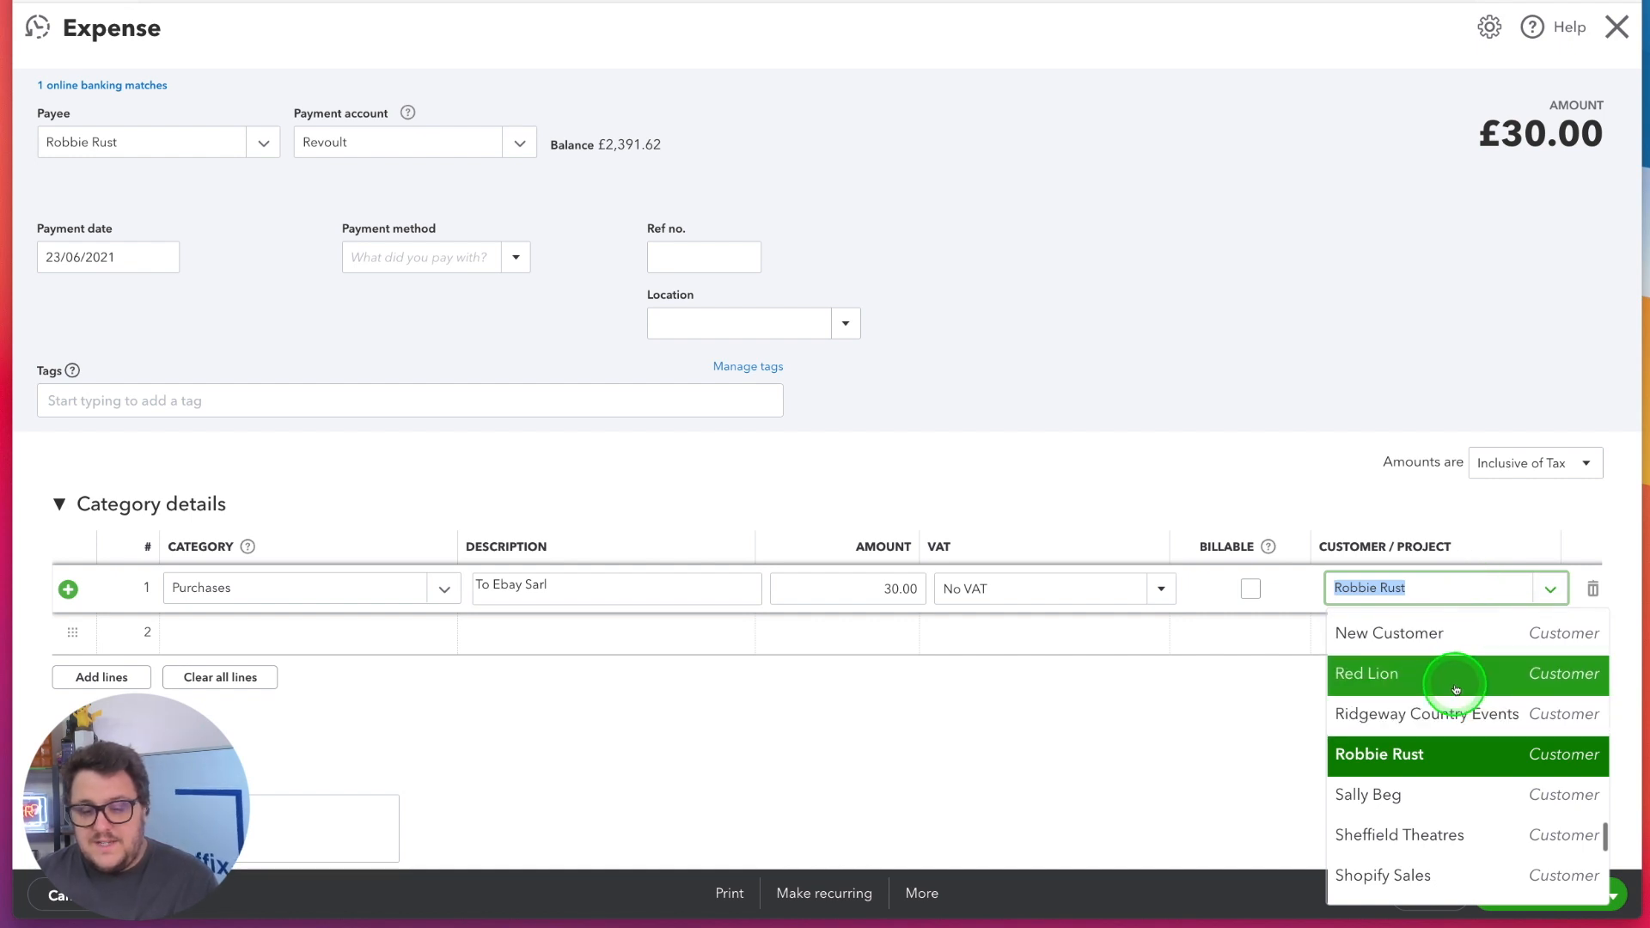
pyautogui.click(1456, 689)
pyautogui.click(1562, 889)
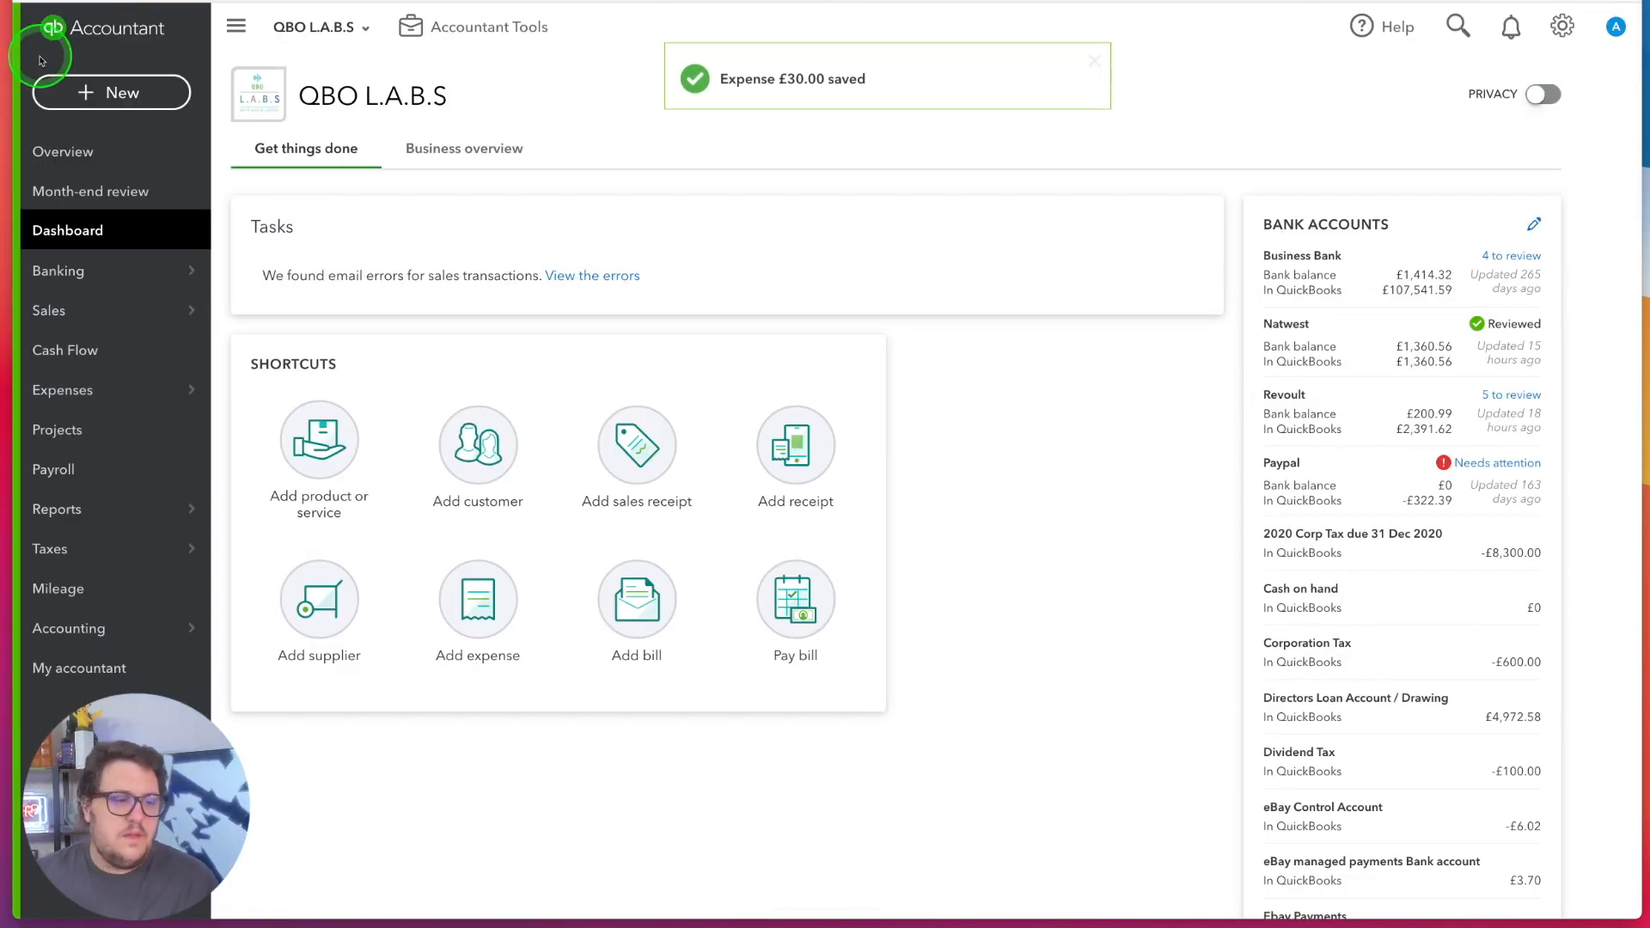
# Create and save a new invoice for the customer Red Lion
pyautogui.click(116, 92)
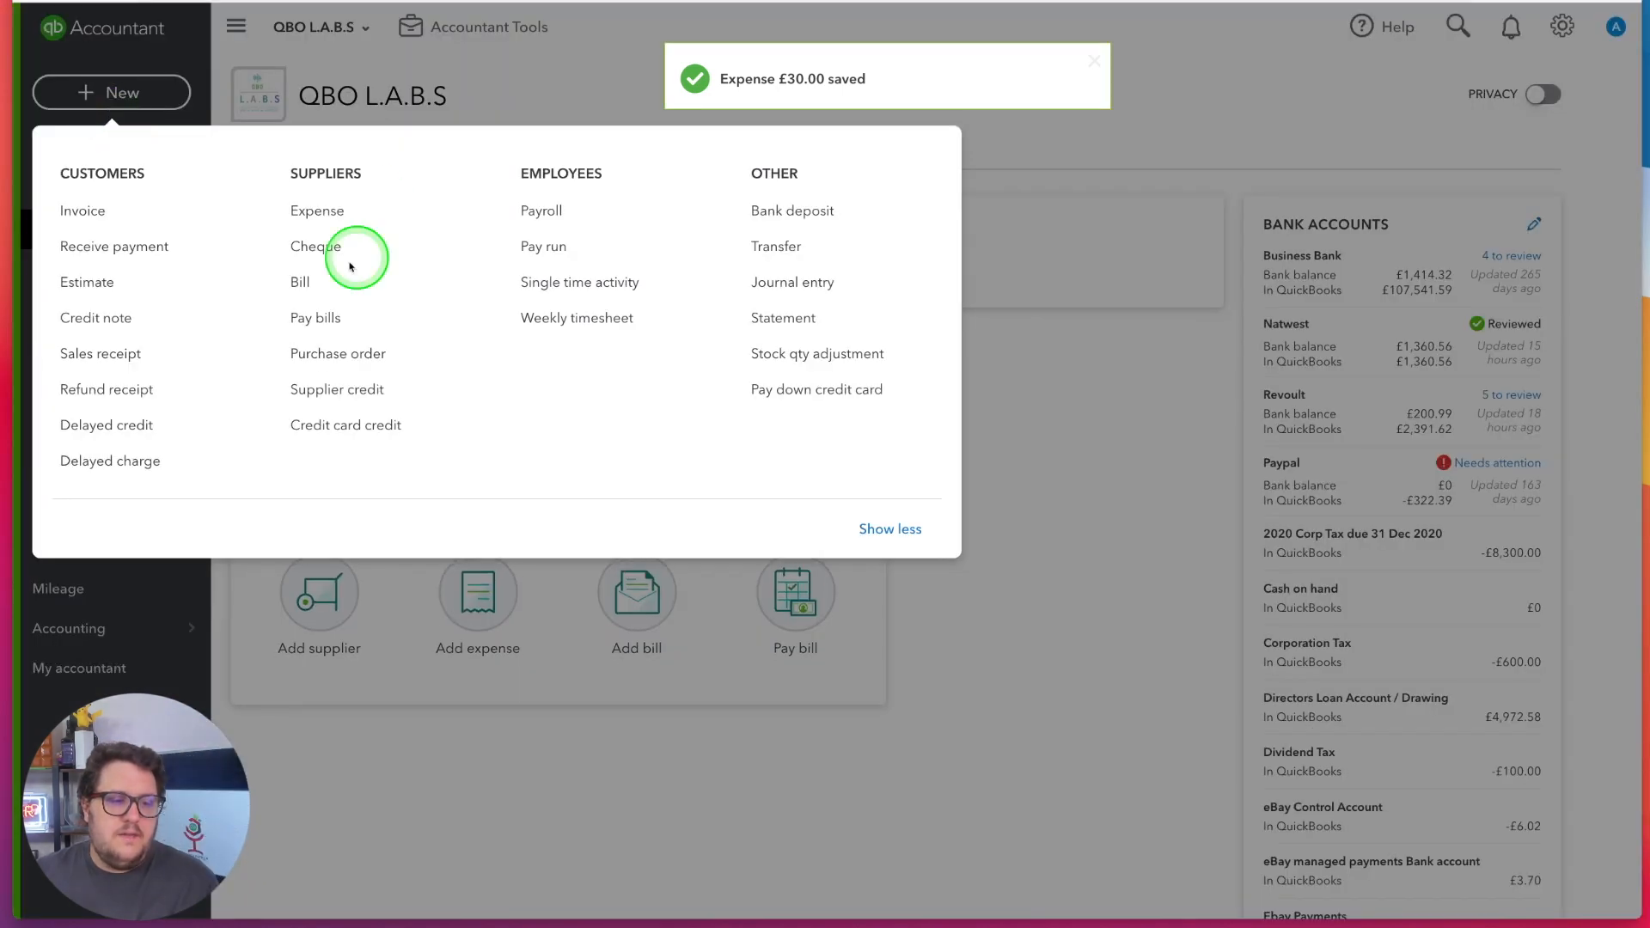
pyautogui.click(121, 209)
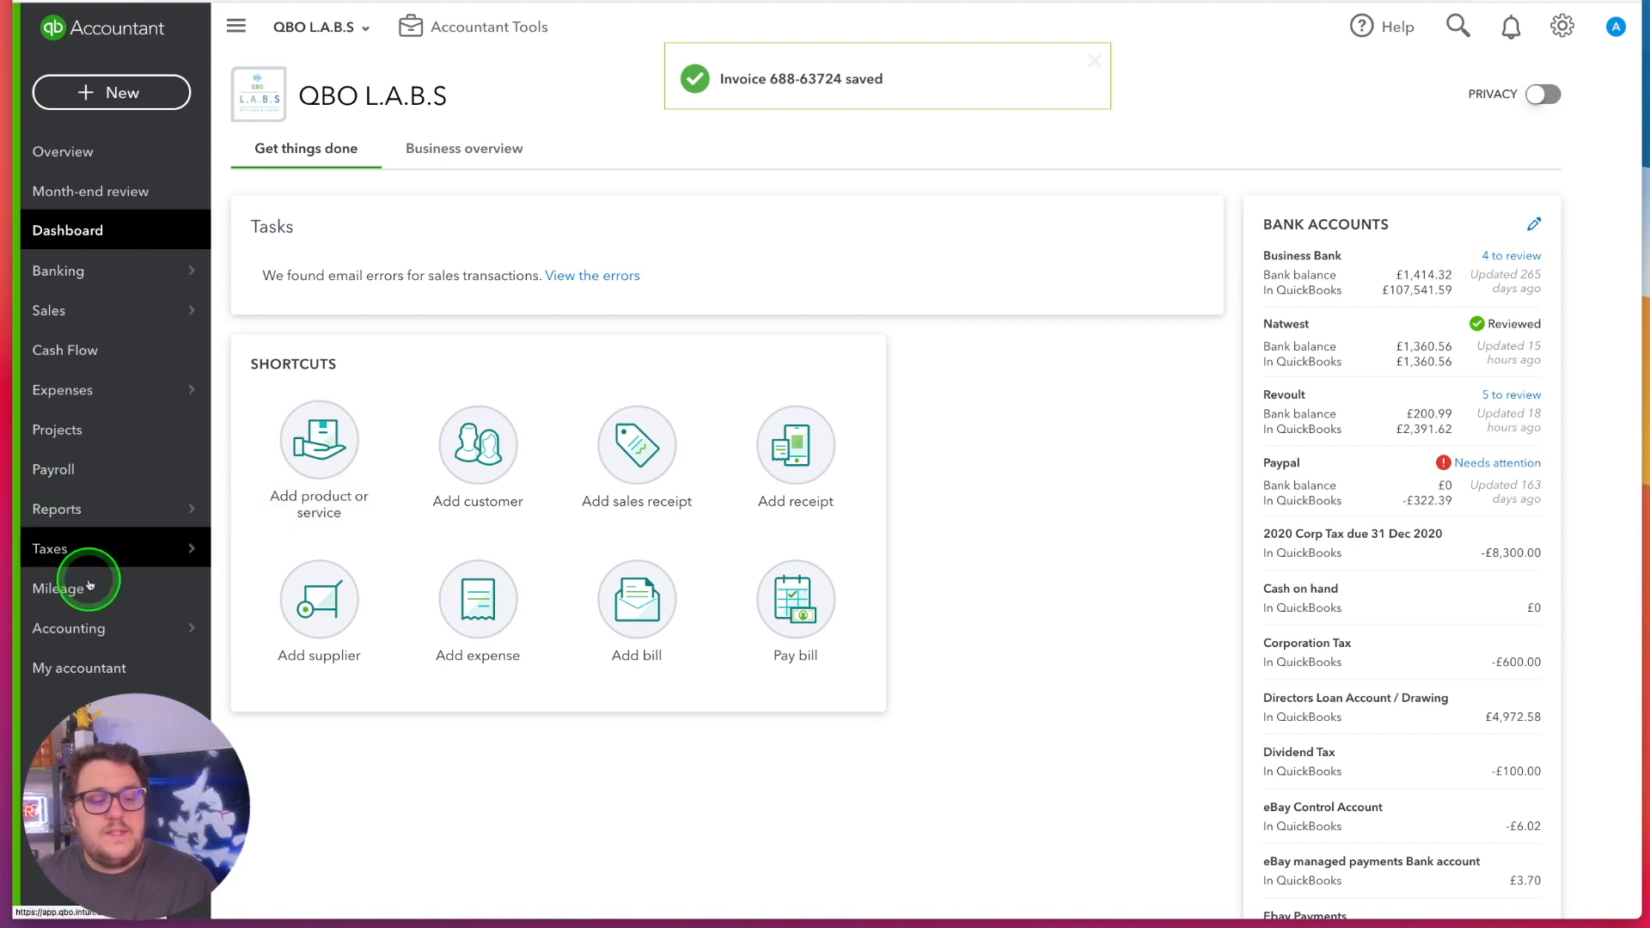
# Open the Profit and Loss by Month report from the favourite reports
pyautogui.moveTo(129, 511)
pyautogui.click(232, 514)
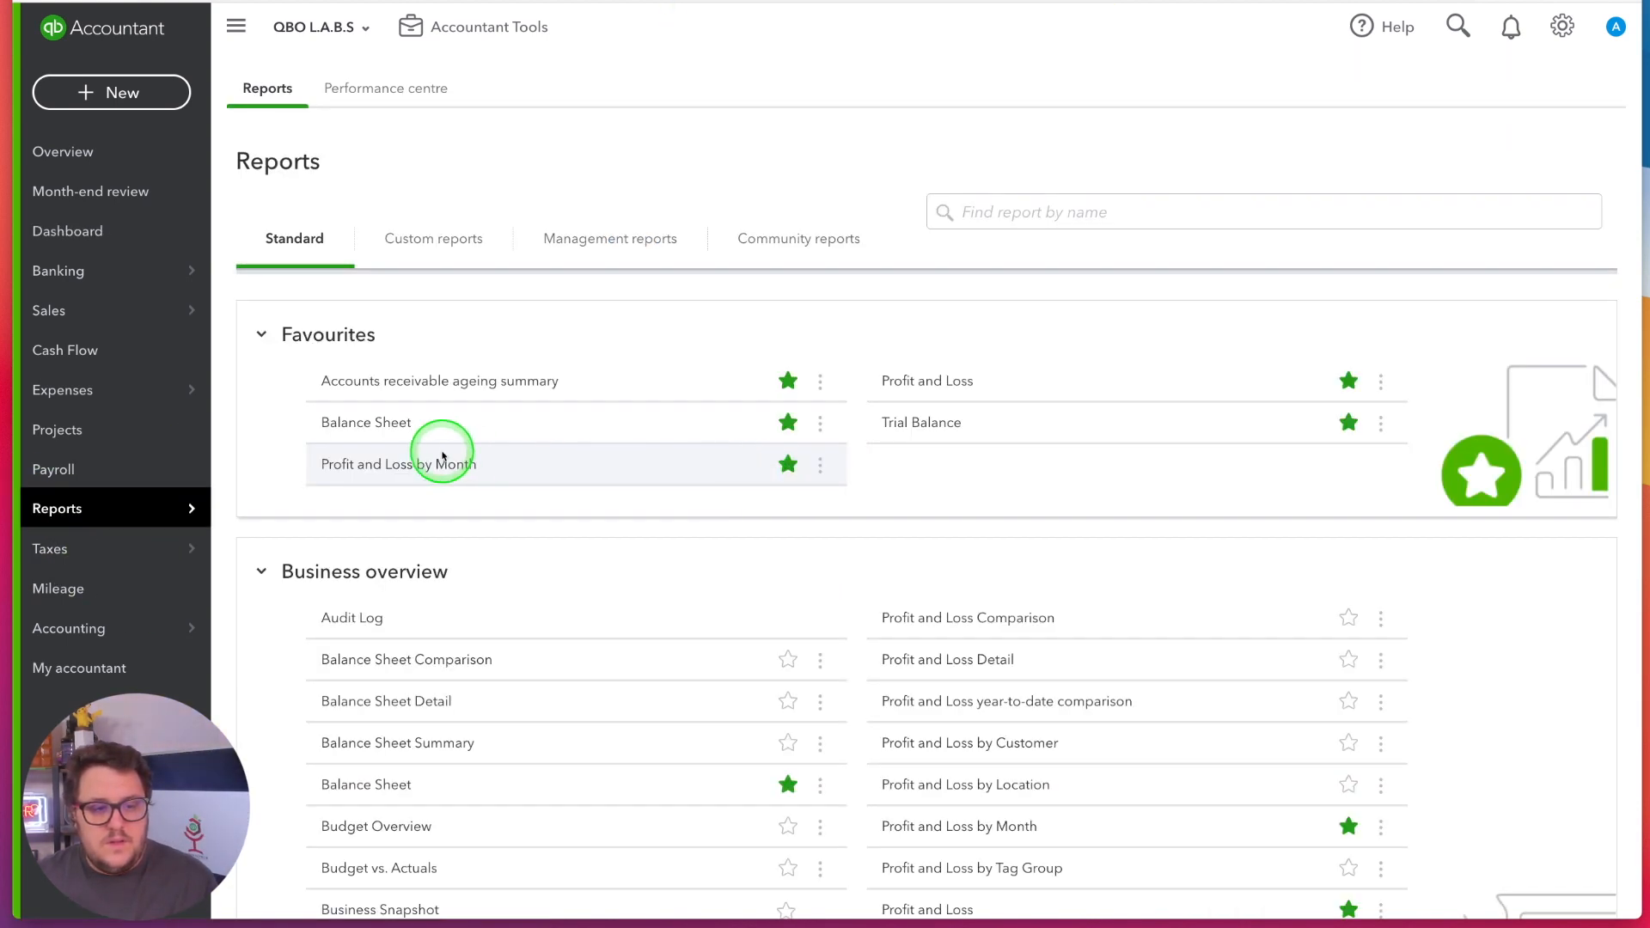
pyautogui.click(403, 465)
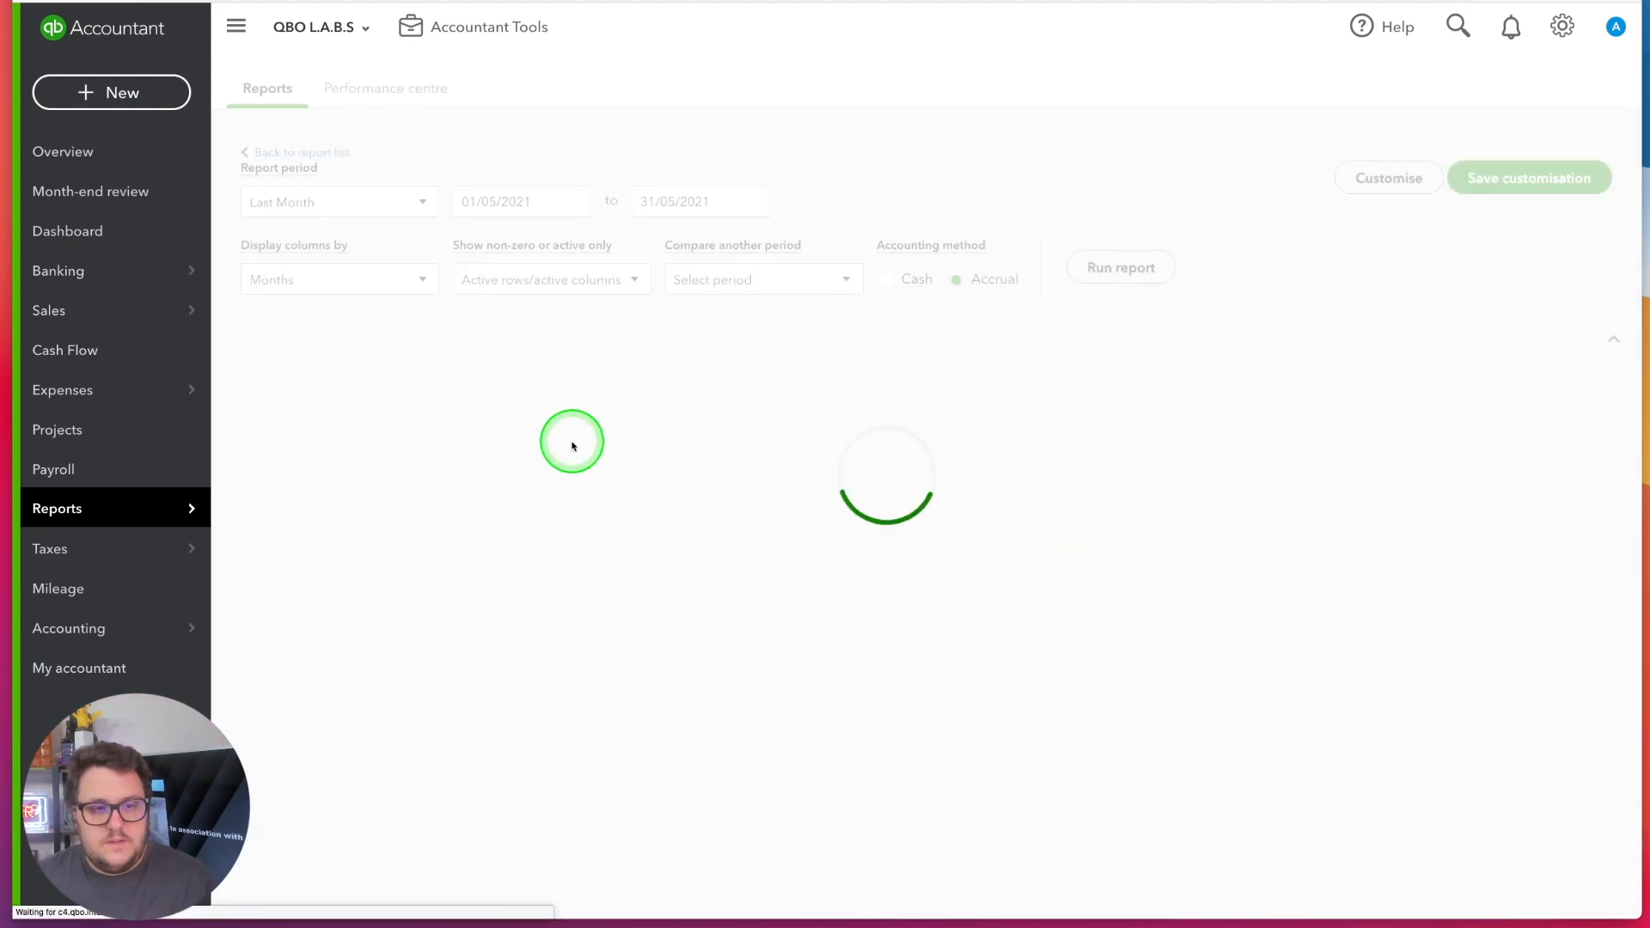
pyautogui.scroll(-2, 1191, 286)
pyautogui.scroll(2, 1449, 243)
# Filter the Profit and Loss by Month report to the customer Red Lion and run it
pyautogui.click(1383, 215)
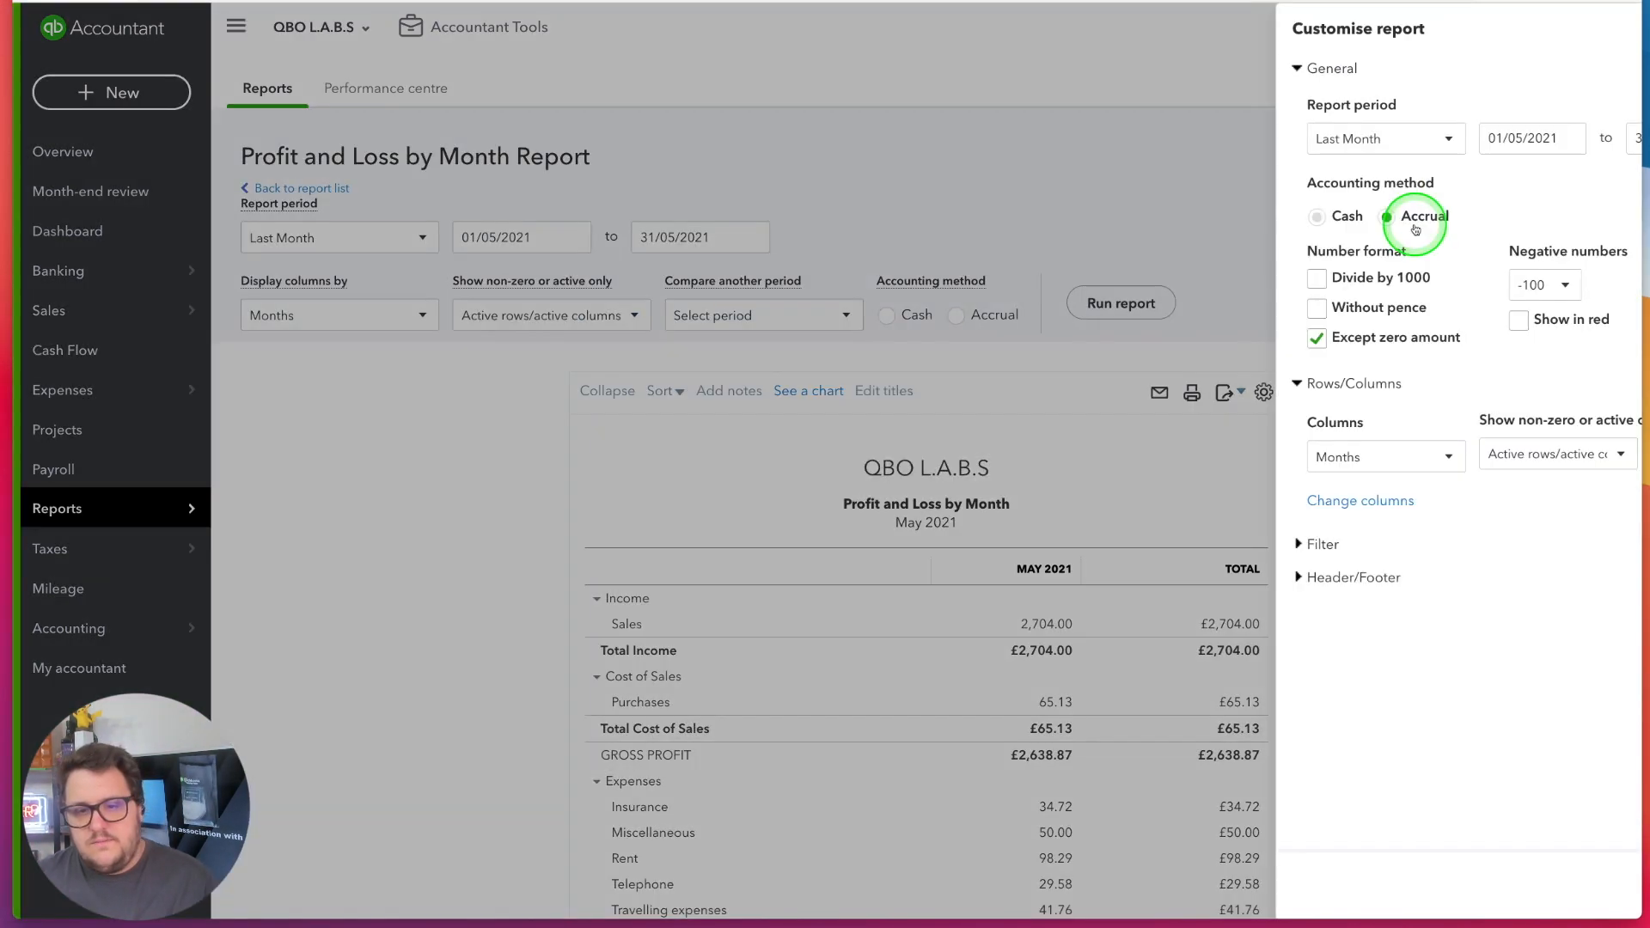
pyautogui.click(1127, 545)
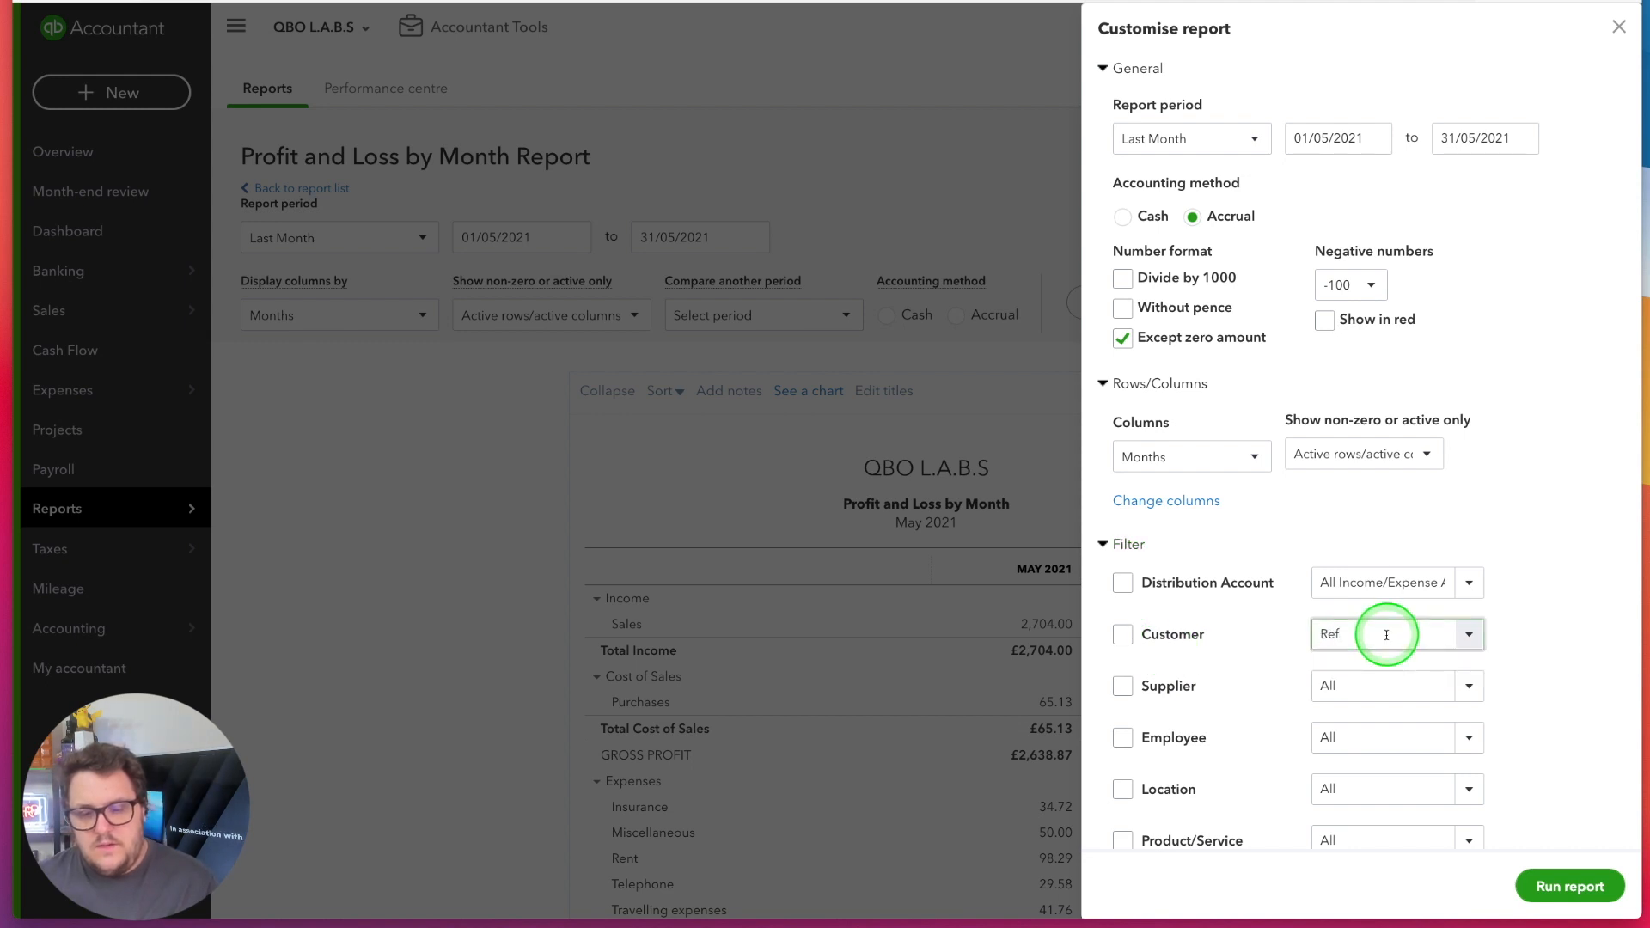
pyautogui.click(1376, 670)
pyautogui.click(1573, 885)
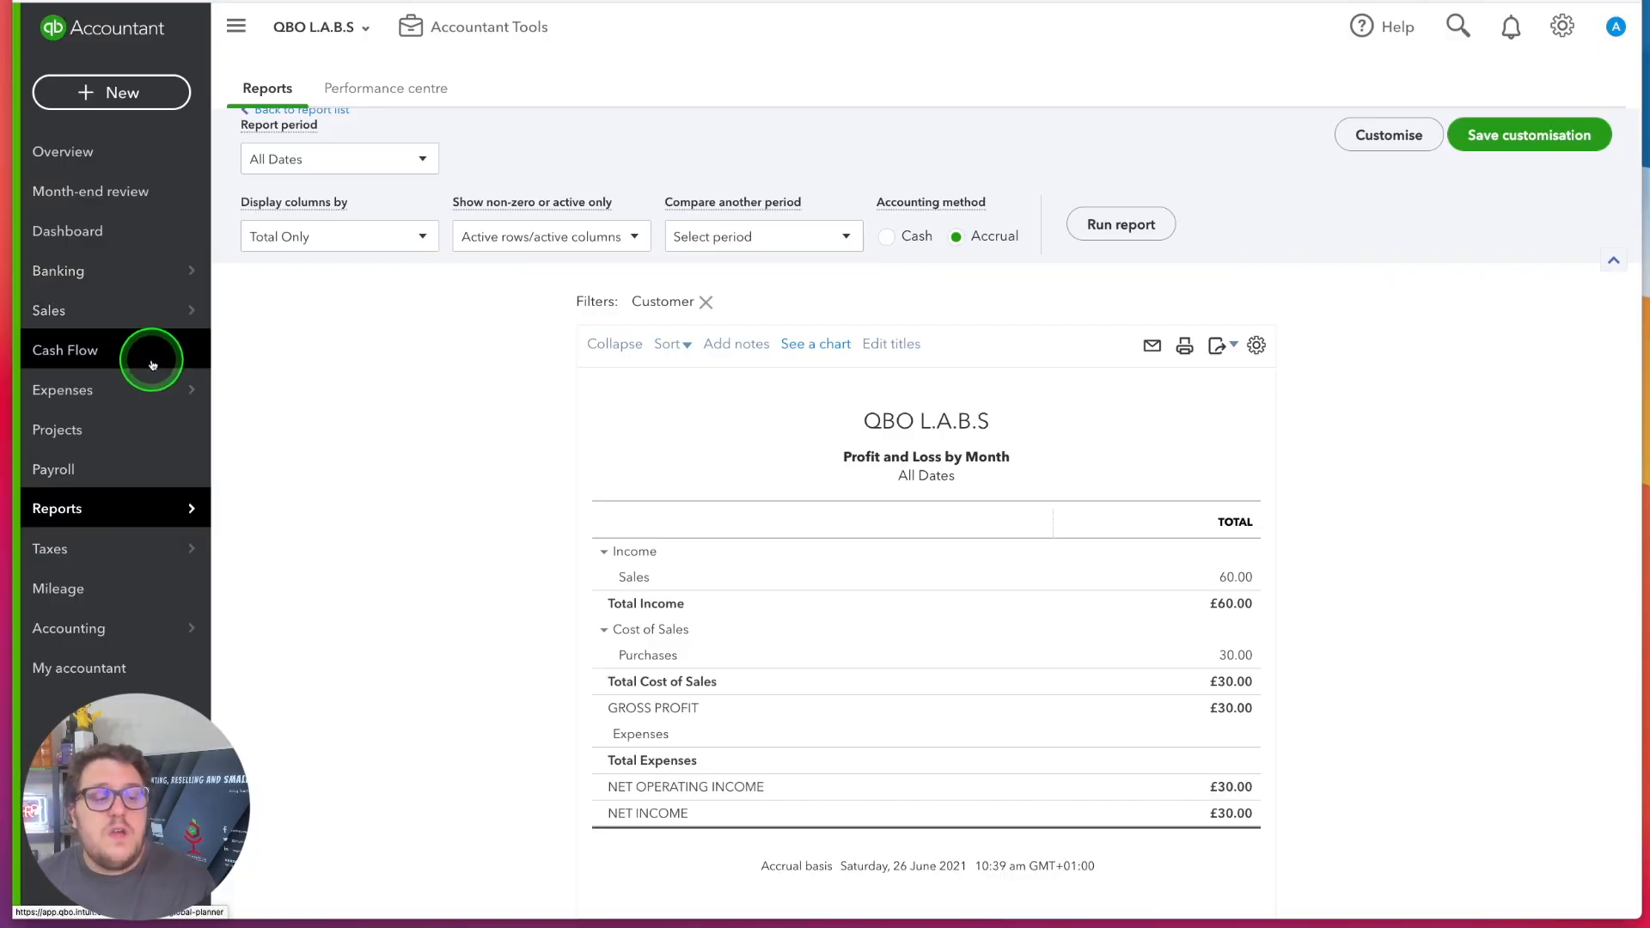
# Start a new customer from the customer list with Project 1 as the company name
pyautogui.moveTo(152, 364)
pyautogui.moveTo(140, 310)
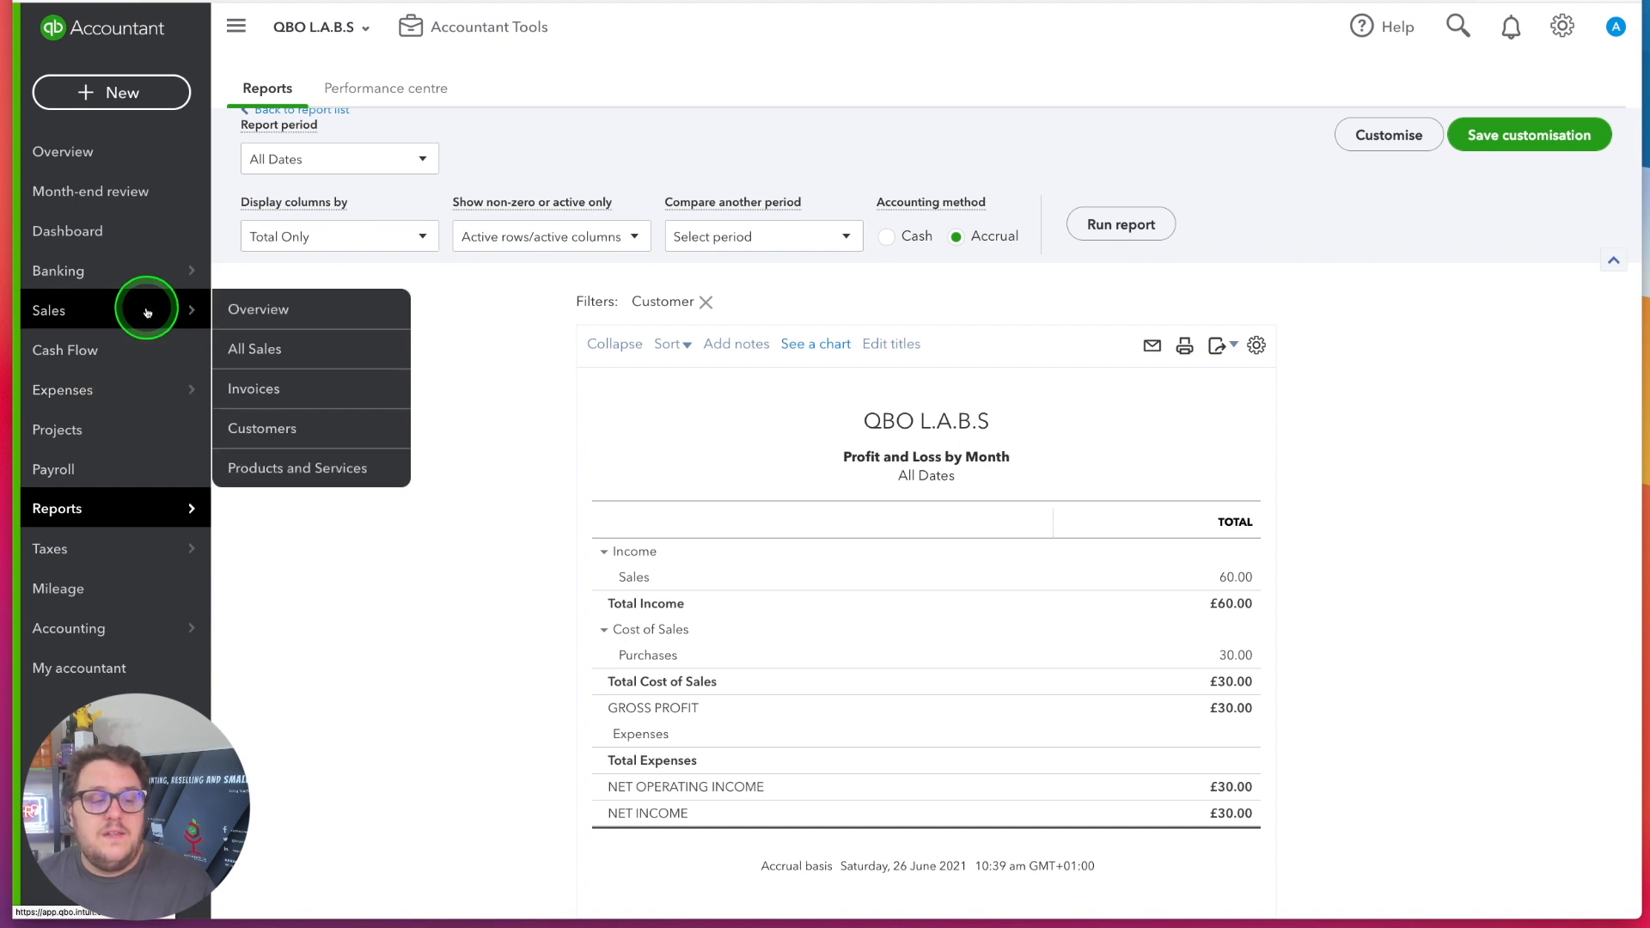
pyautogui.click(295, 426)
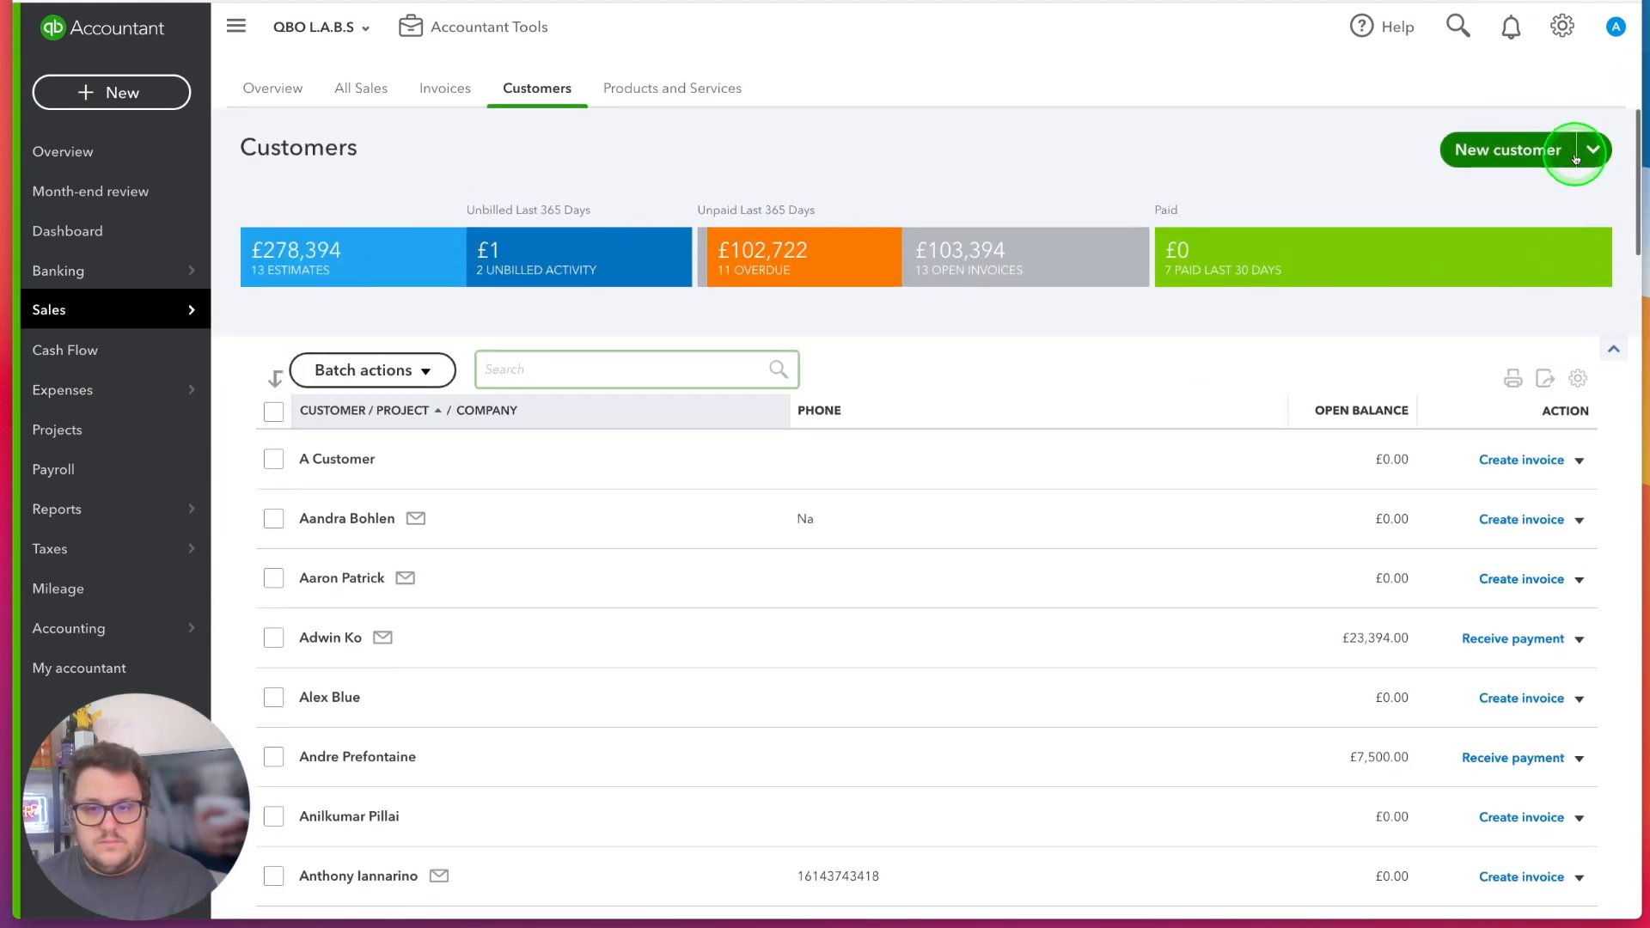
pyautogui.click(1518, 153)
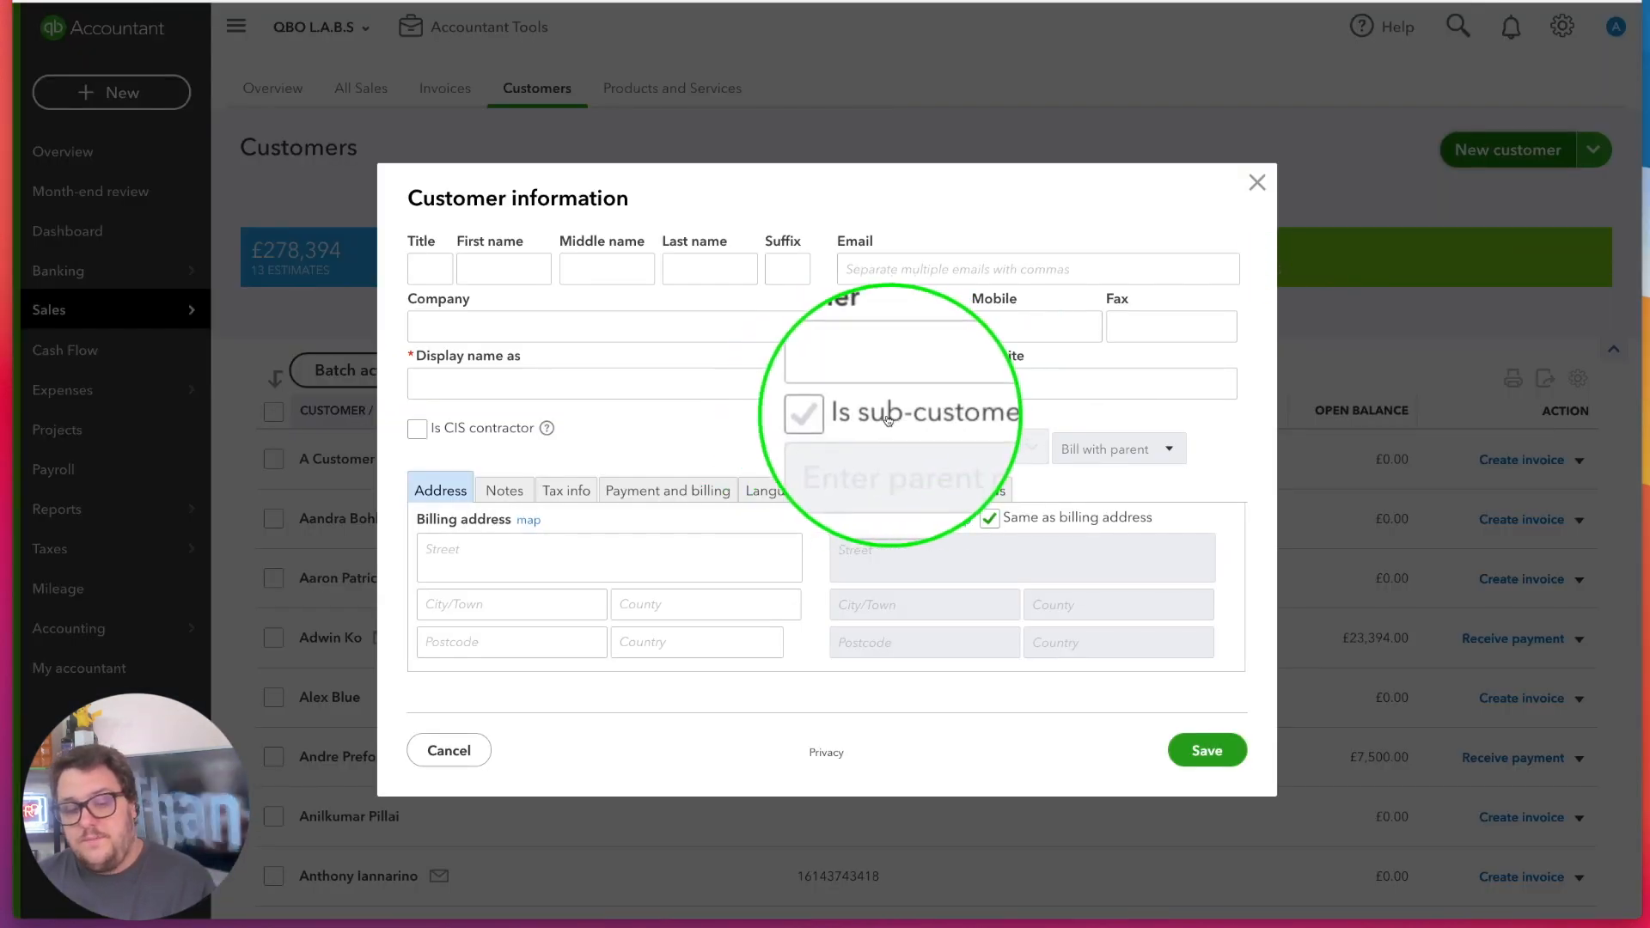
pyautogui.click(465, 328)
pyautogui.write('Project 1')
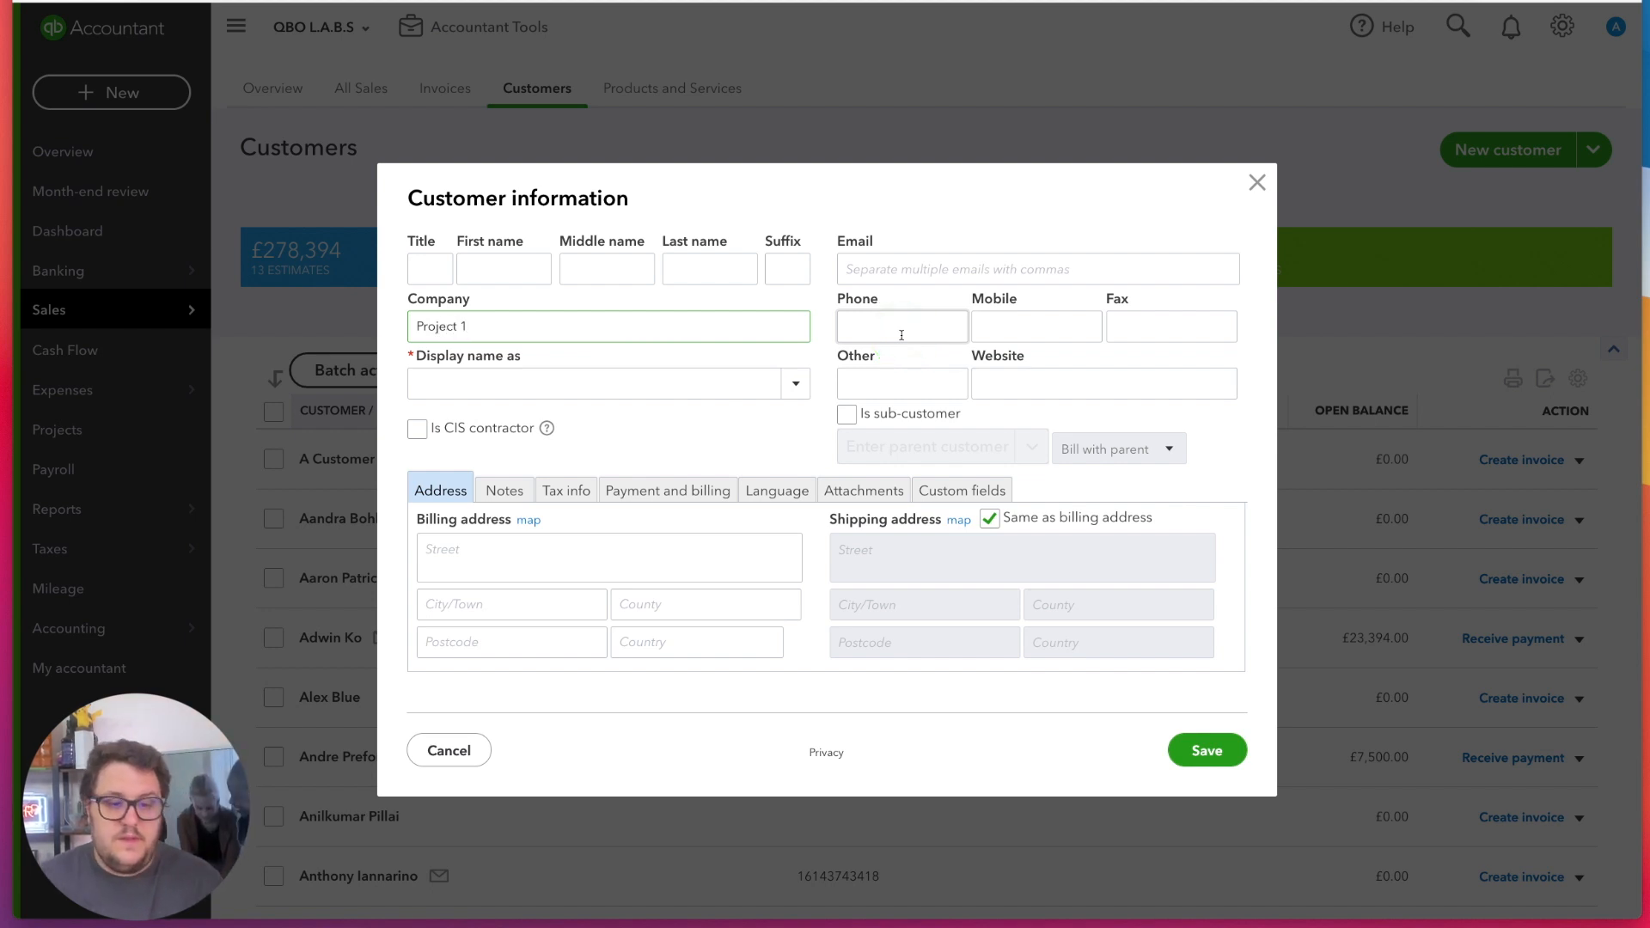
# Make Project 1 a sub-customer with Red Lion as its parent customer
pyautogui.click(844, 418)
pyautogui.click(968, 456)
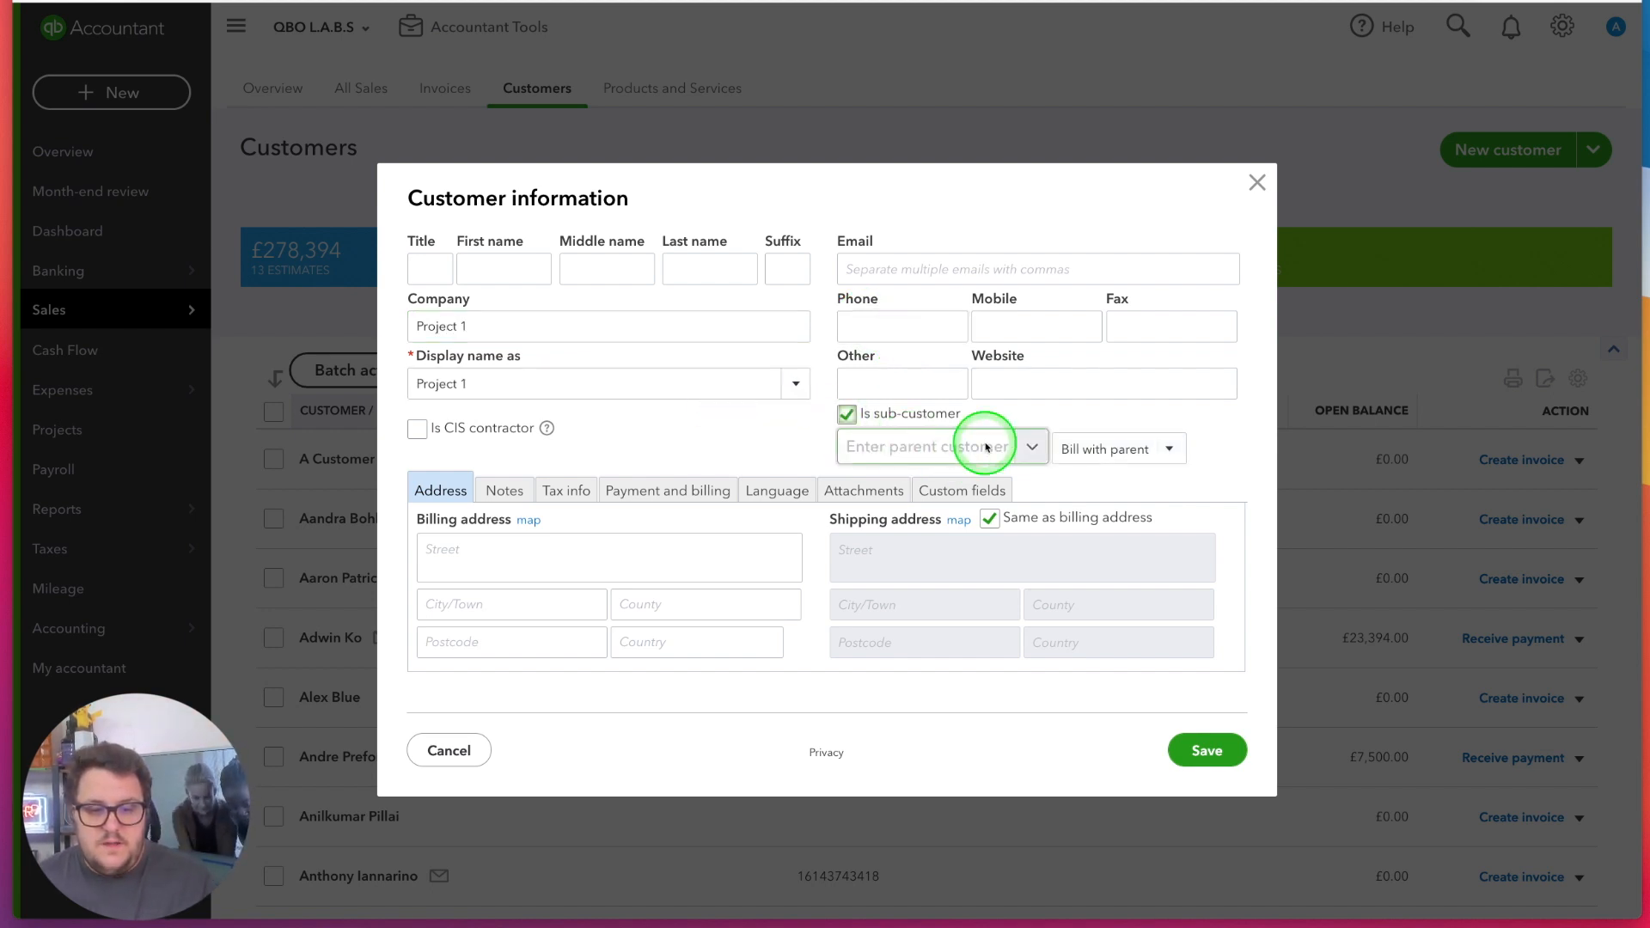
pyautogui.click(1024, 446)
pyautogui.write('redf')
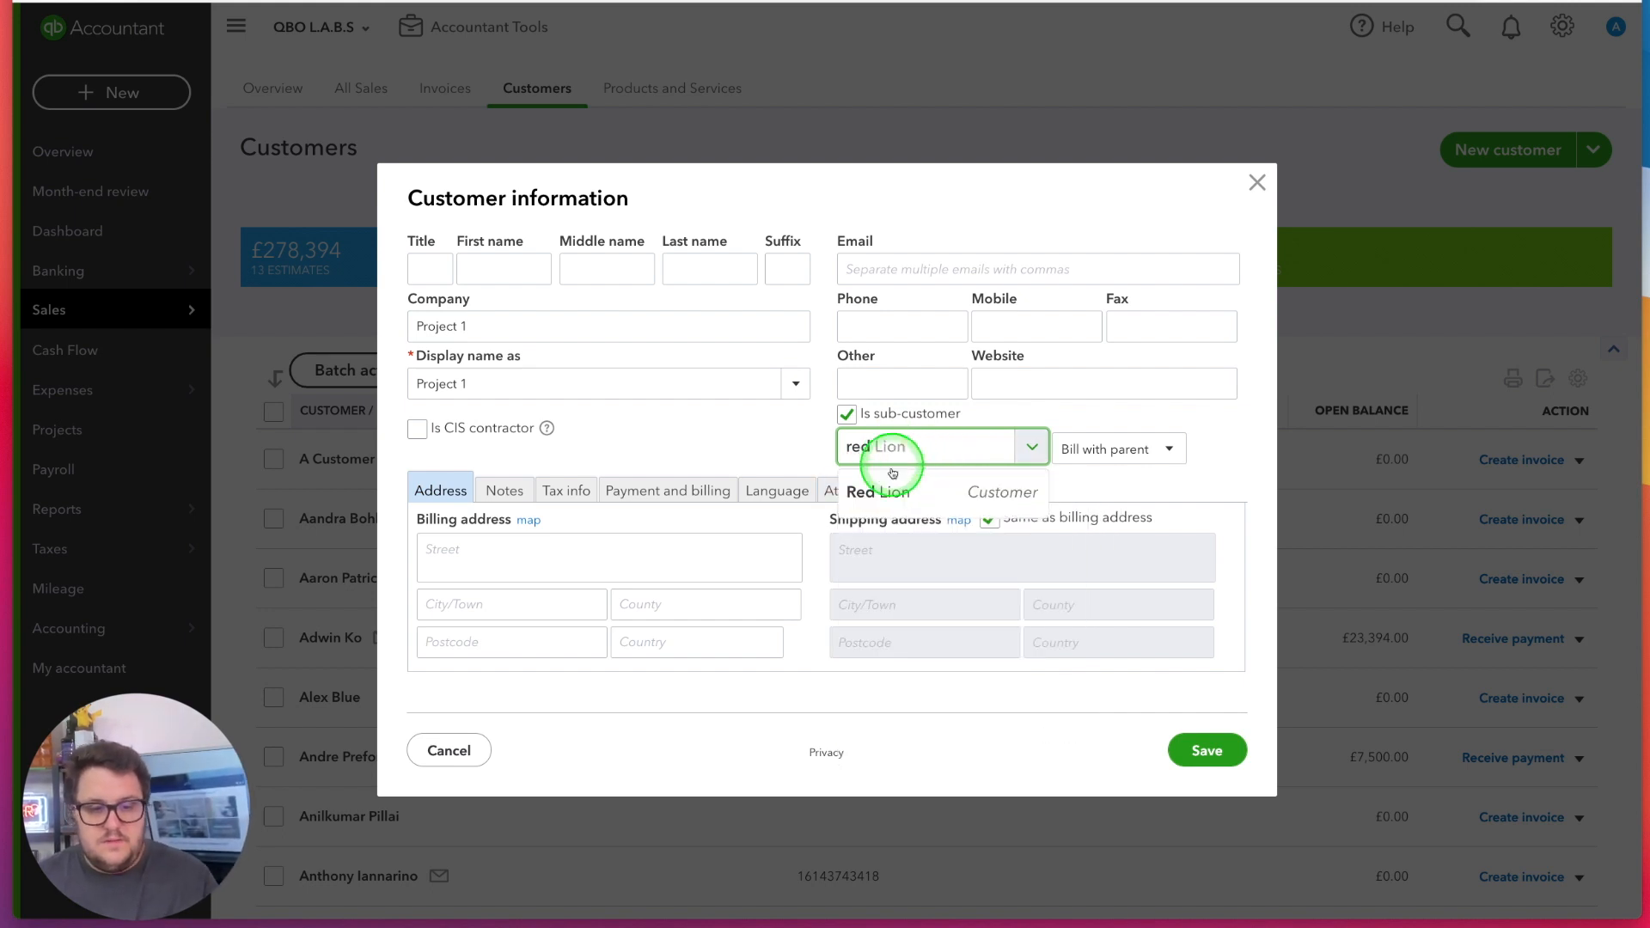
pyautogui.click(881, 491)
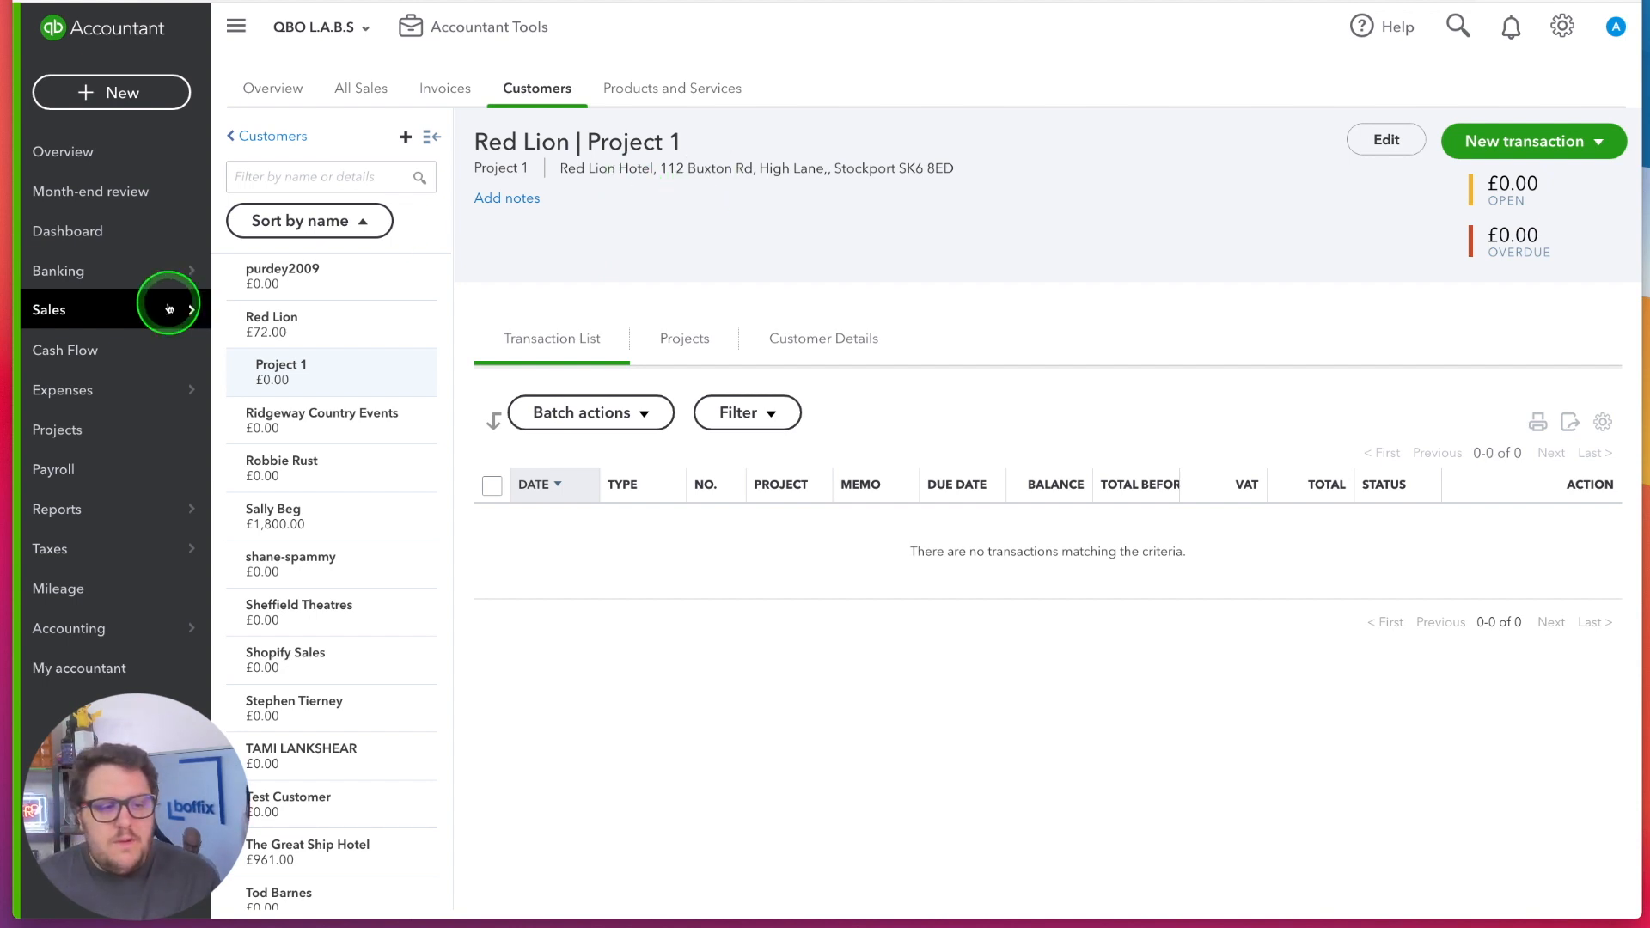
# Void the £5.87 cheque dated 18/02/2020 in the Revoult bank account and confirm it
pyautogui.moveTo(138, 270)
pyautogui.click(241, 269)
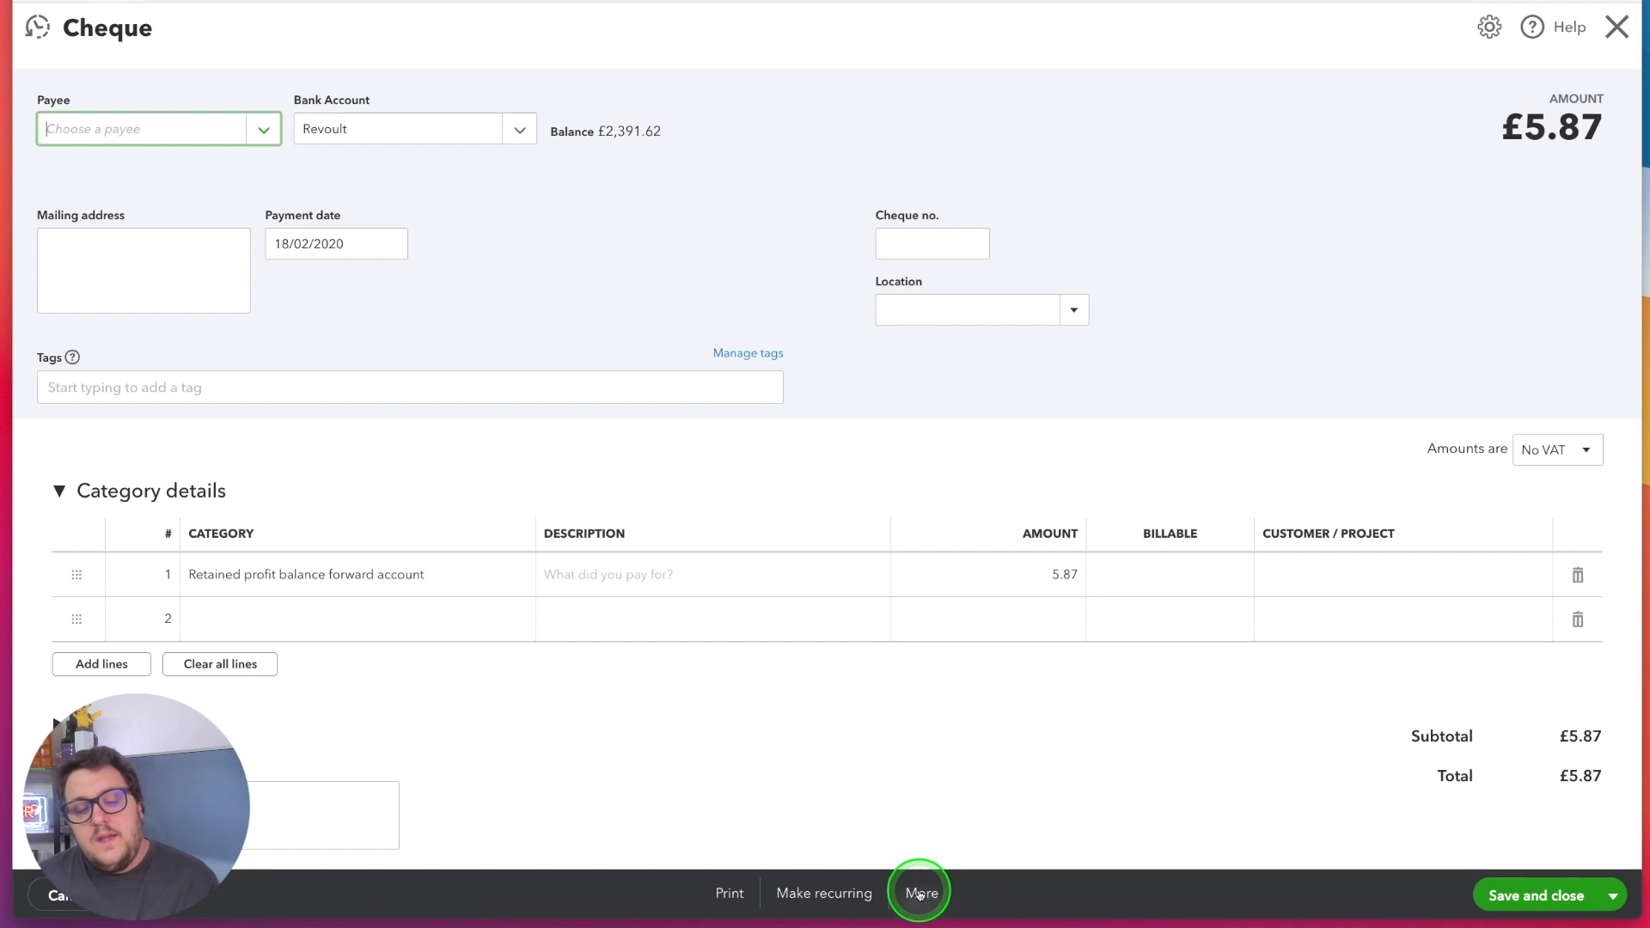
pyautogui.click(920, 894)
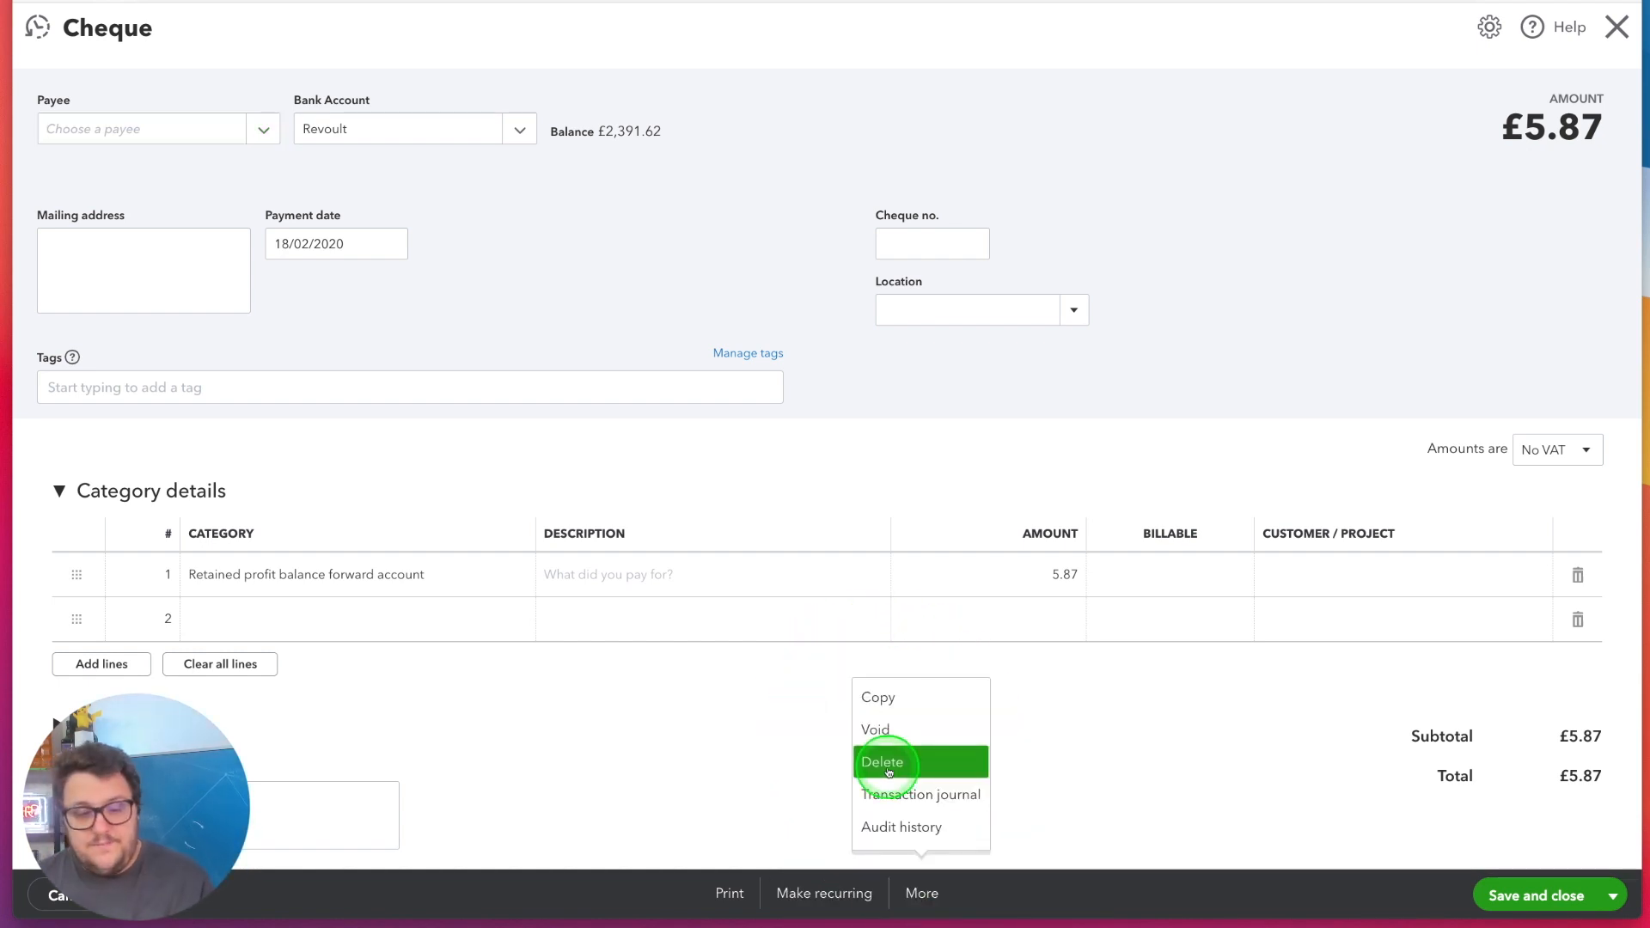
pyautogui.click(890, 735)
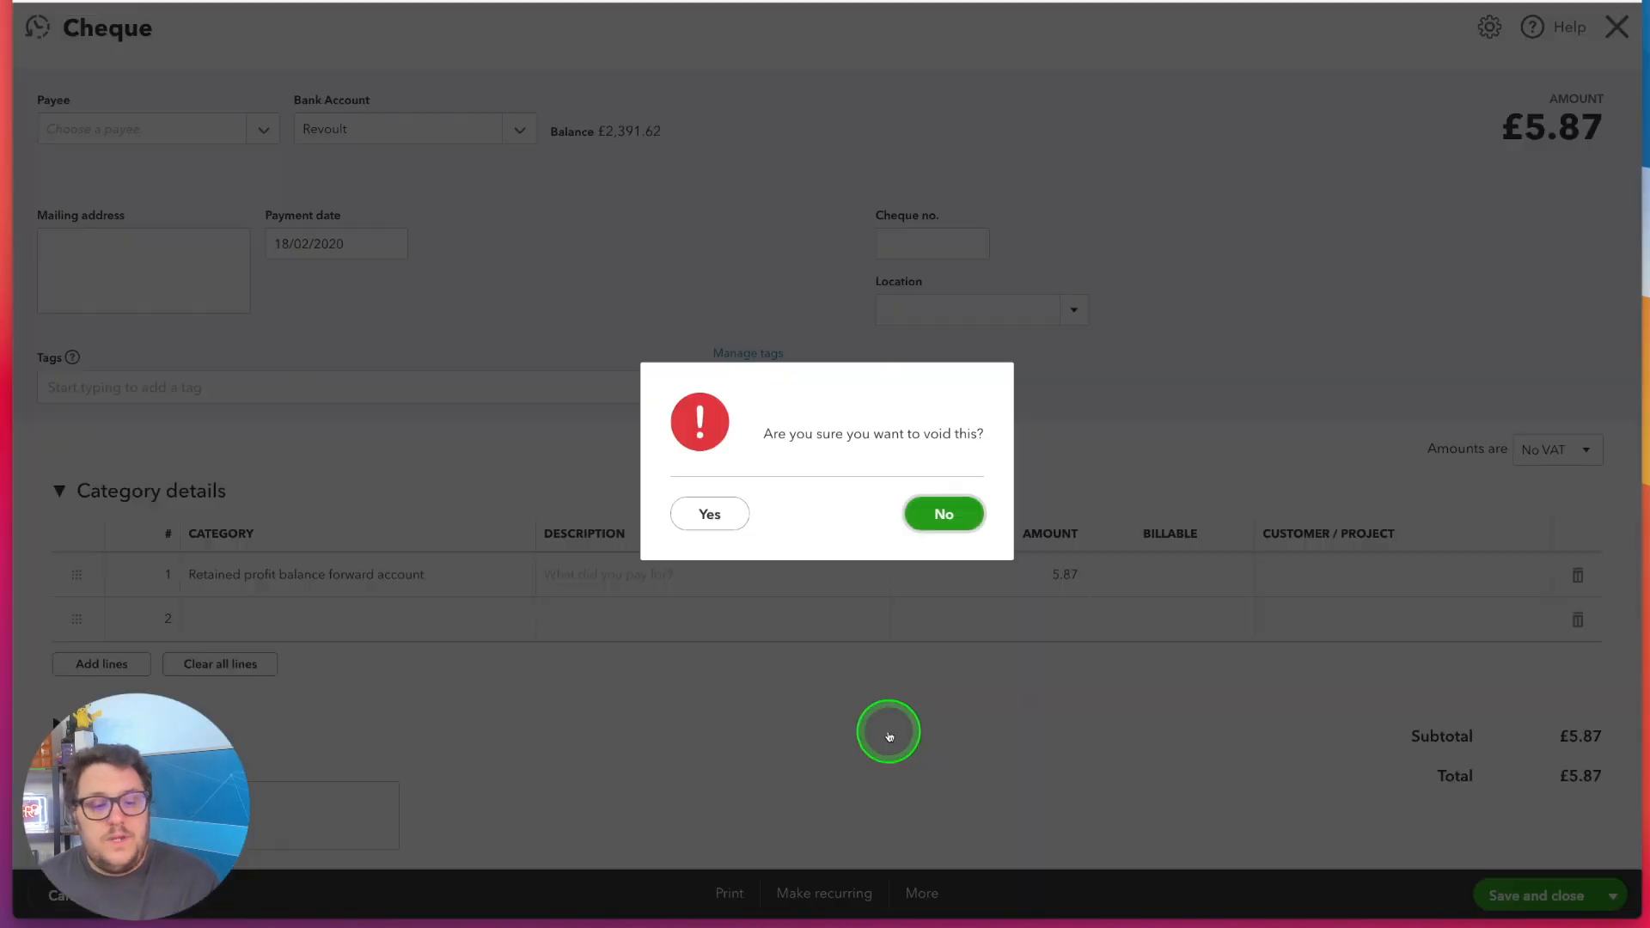
pyautogui.click(719, 519)
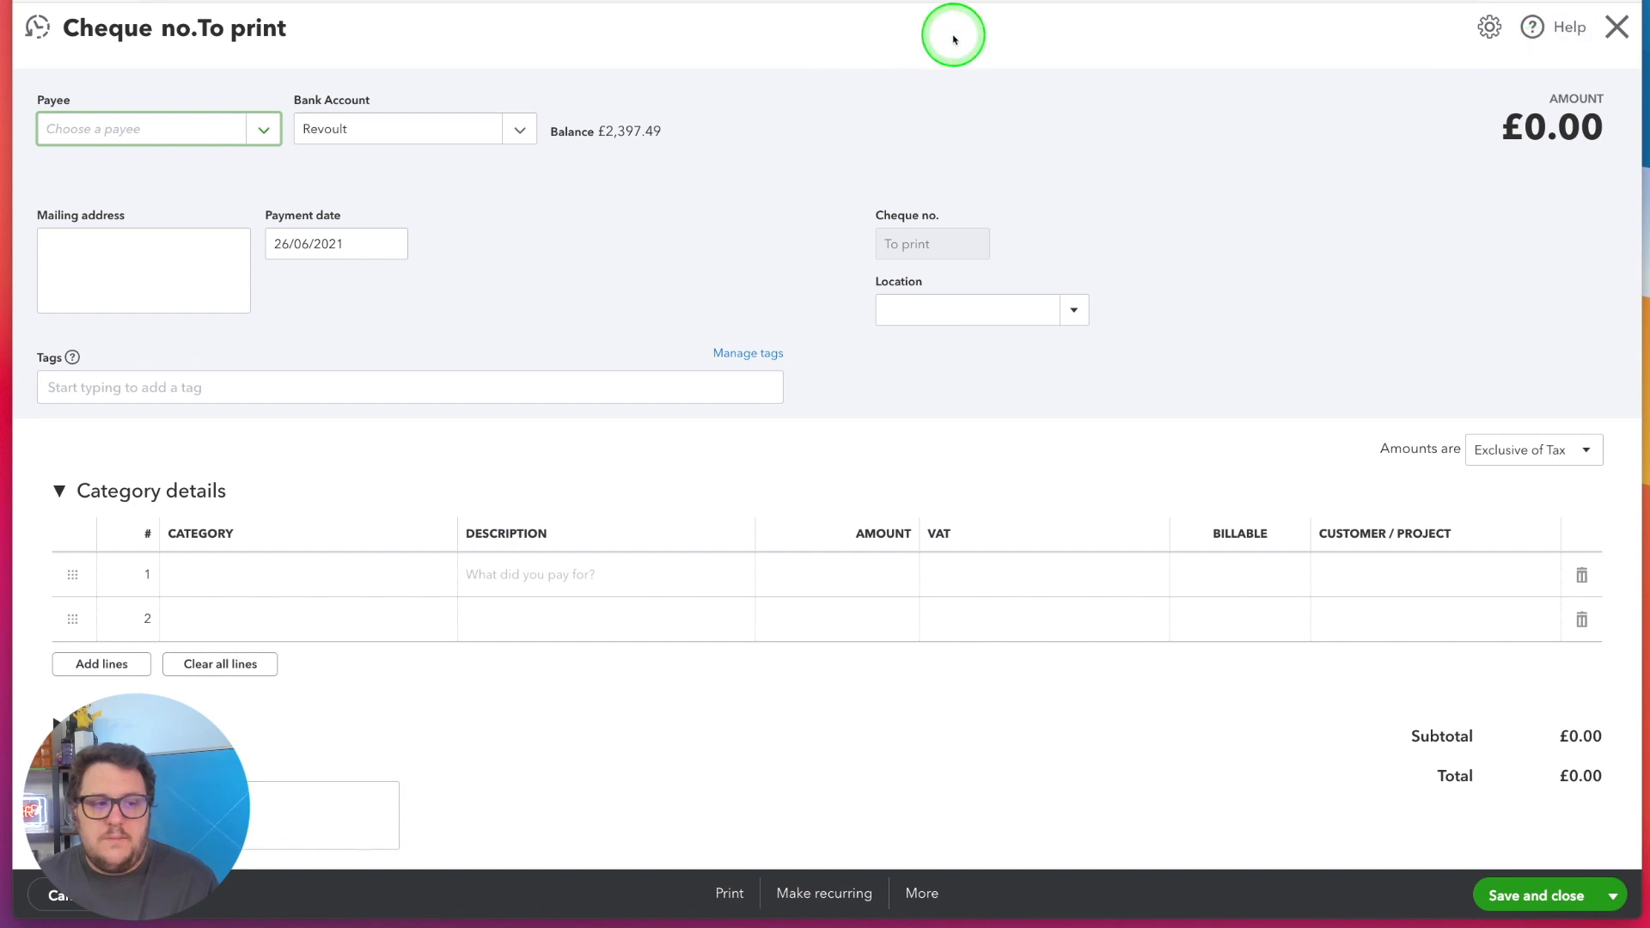
# Close the cheque form, open the £98.29 expense of 08/06/2021 from the recent expenses, and delete it
pyautogui.click(1614, 27)
pyautogui.click(82, 92)
pyautogui.click(339, 217)
pyautogui.click(37, 27)
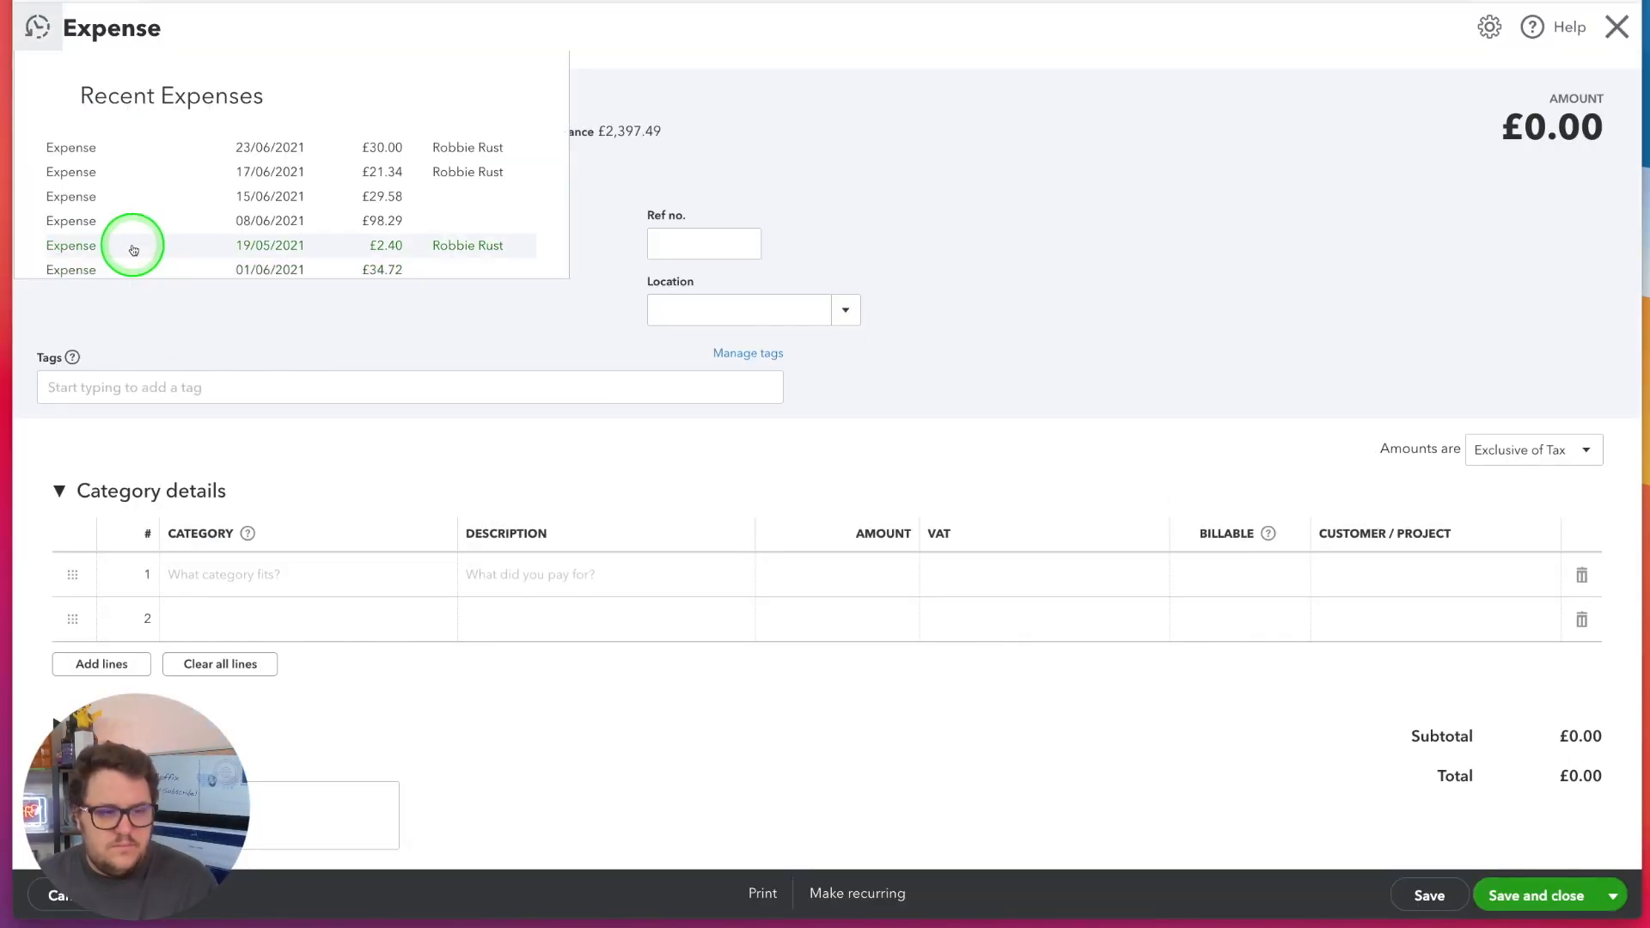
pyautogui.click(129, 246)
pyautogui.click(921, 894)
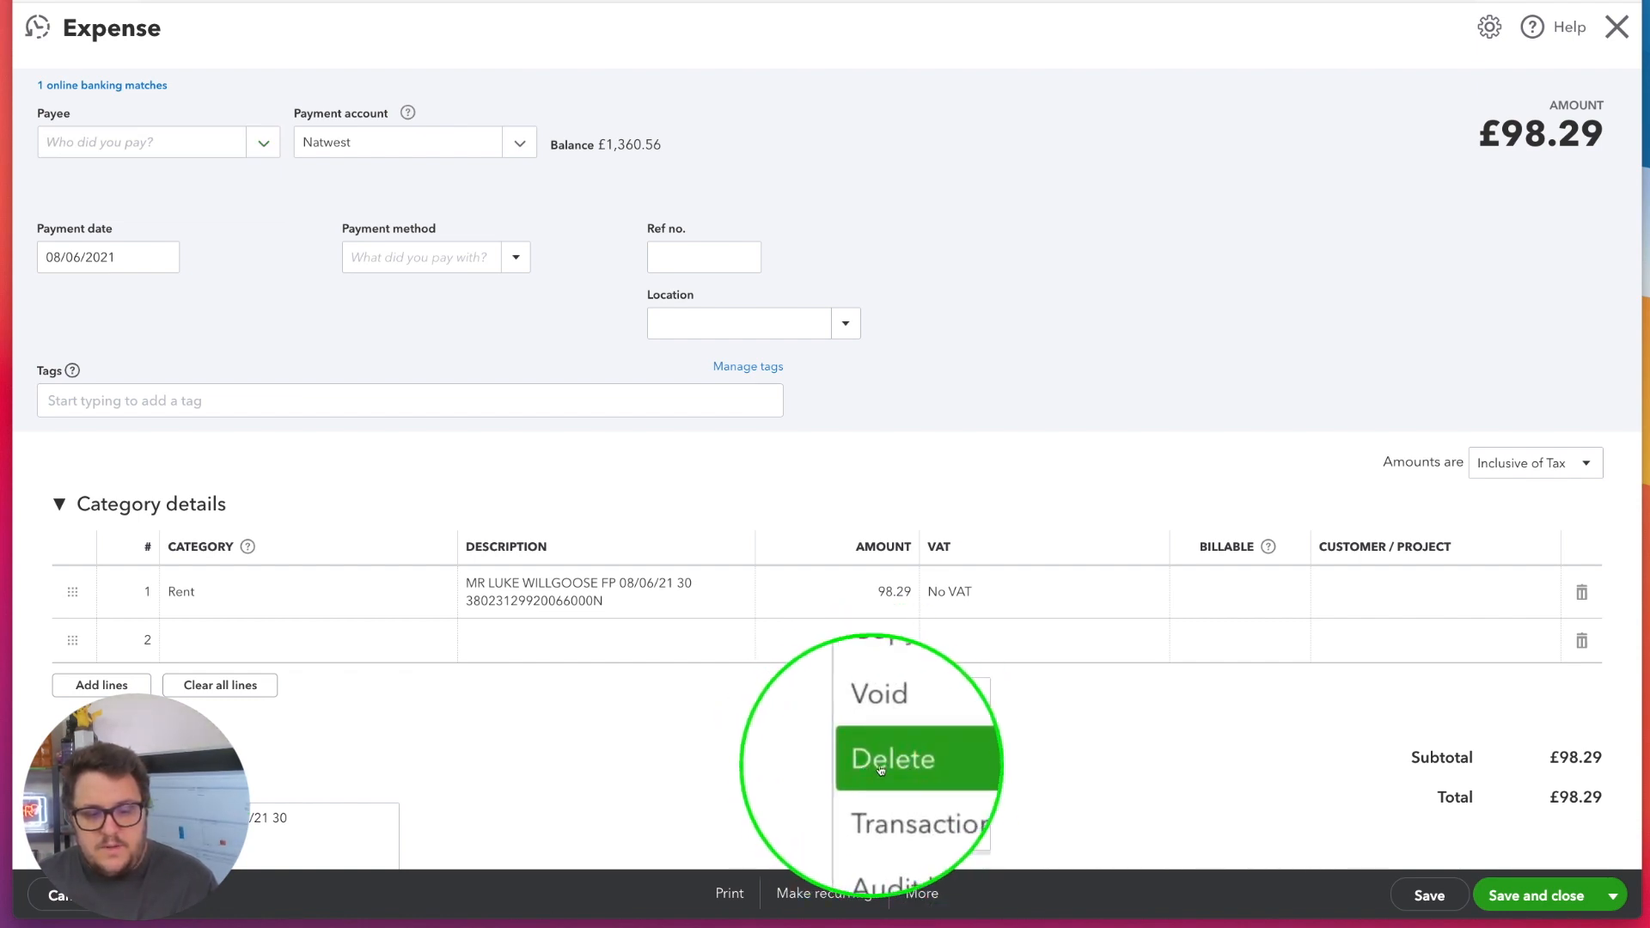
pyautogui.click(882, 765)
pyautogui.click(950, 512)
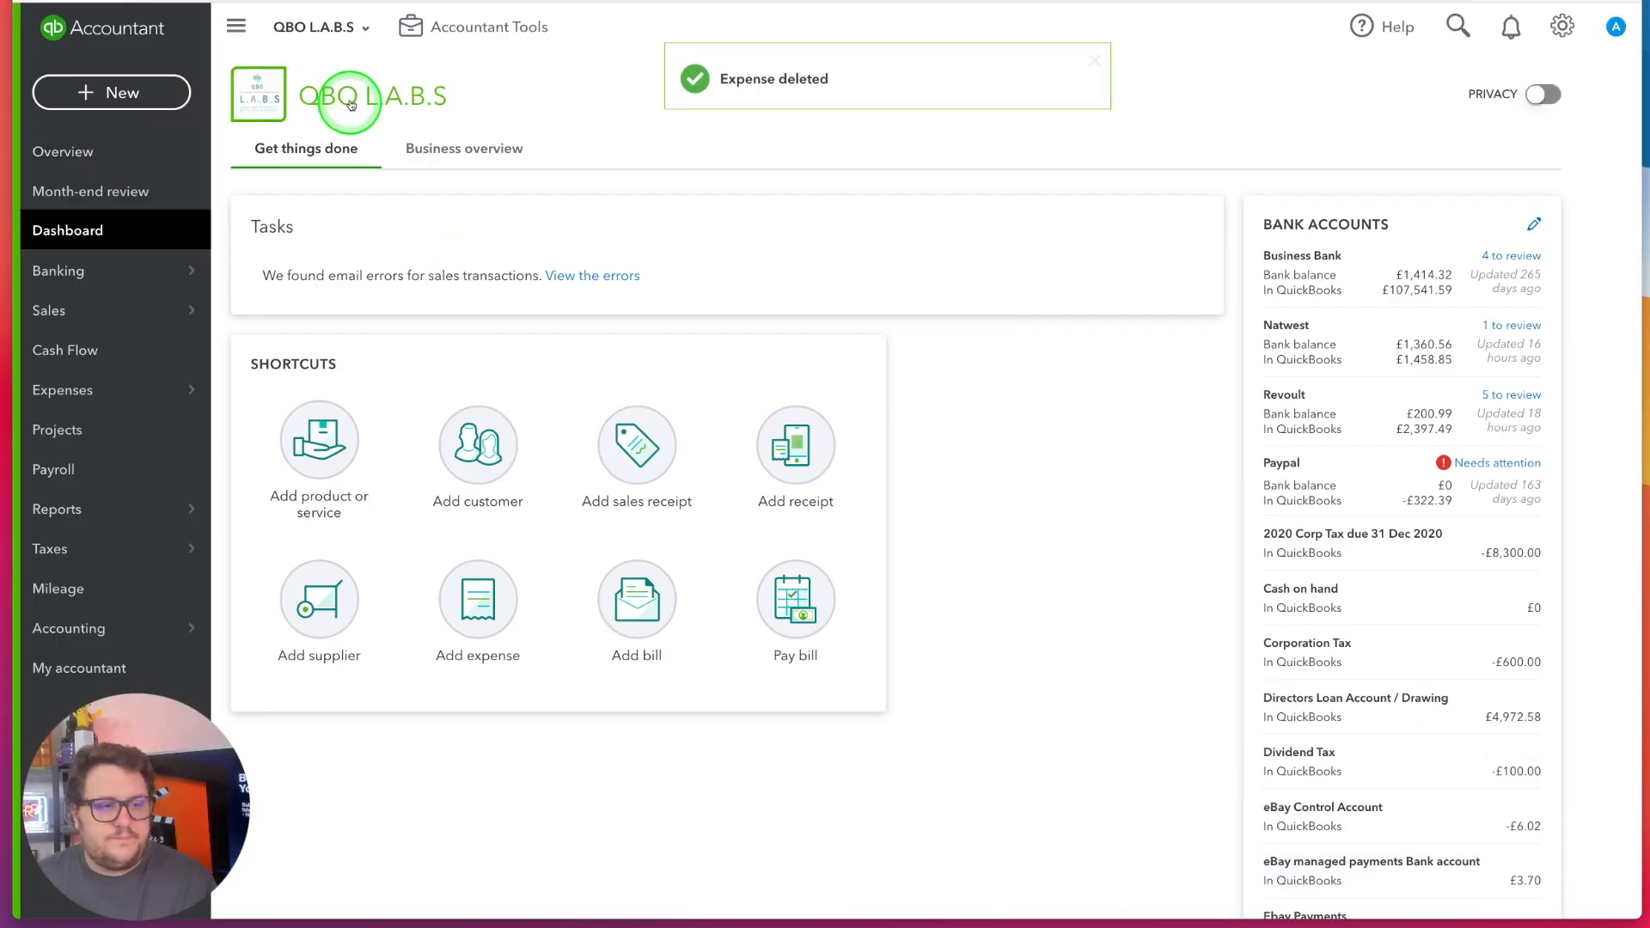
# Open the audit log of voided and deleted transactions from the accountant tools
pyautogui.click(327, 26)
pyautogui.click(543, 25)
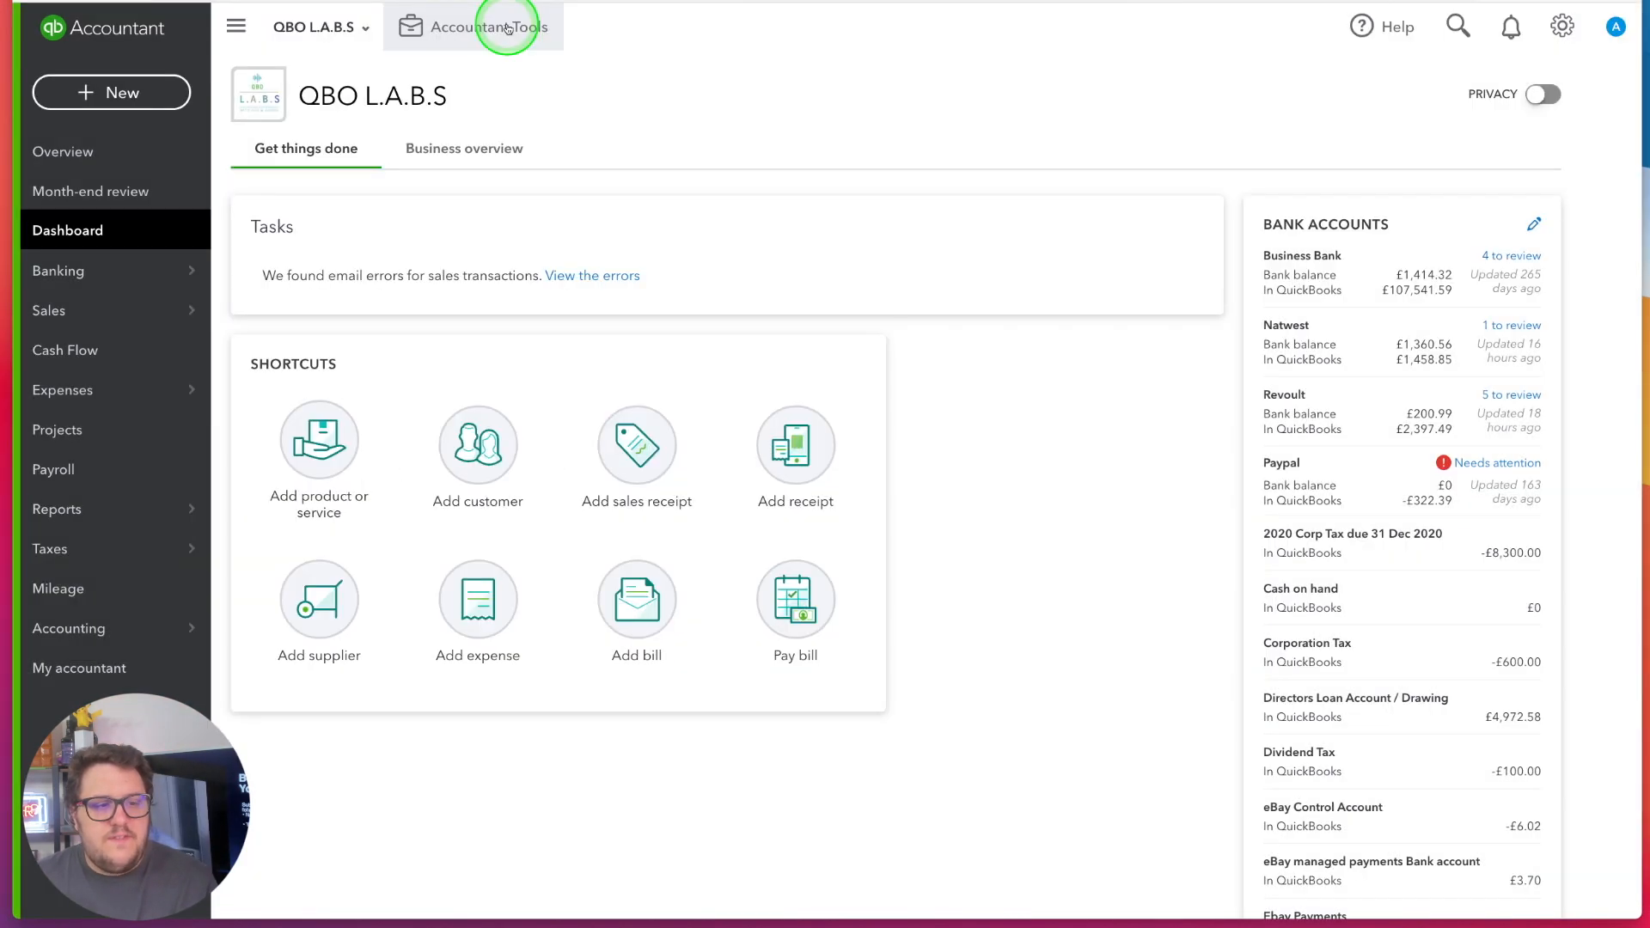
pyautogui.click(543, 25)
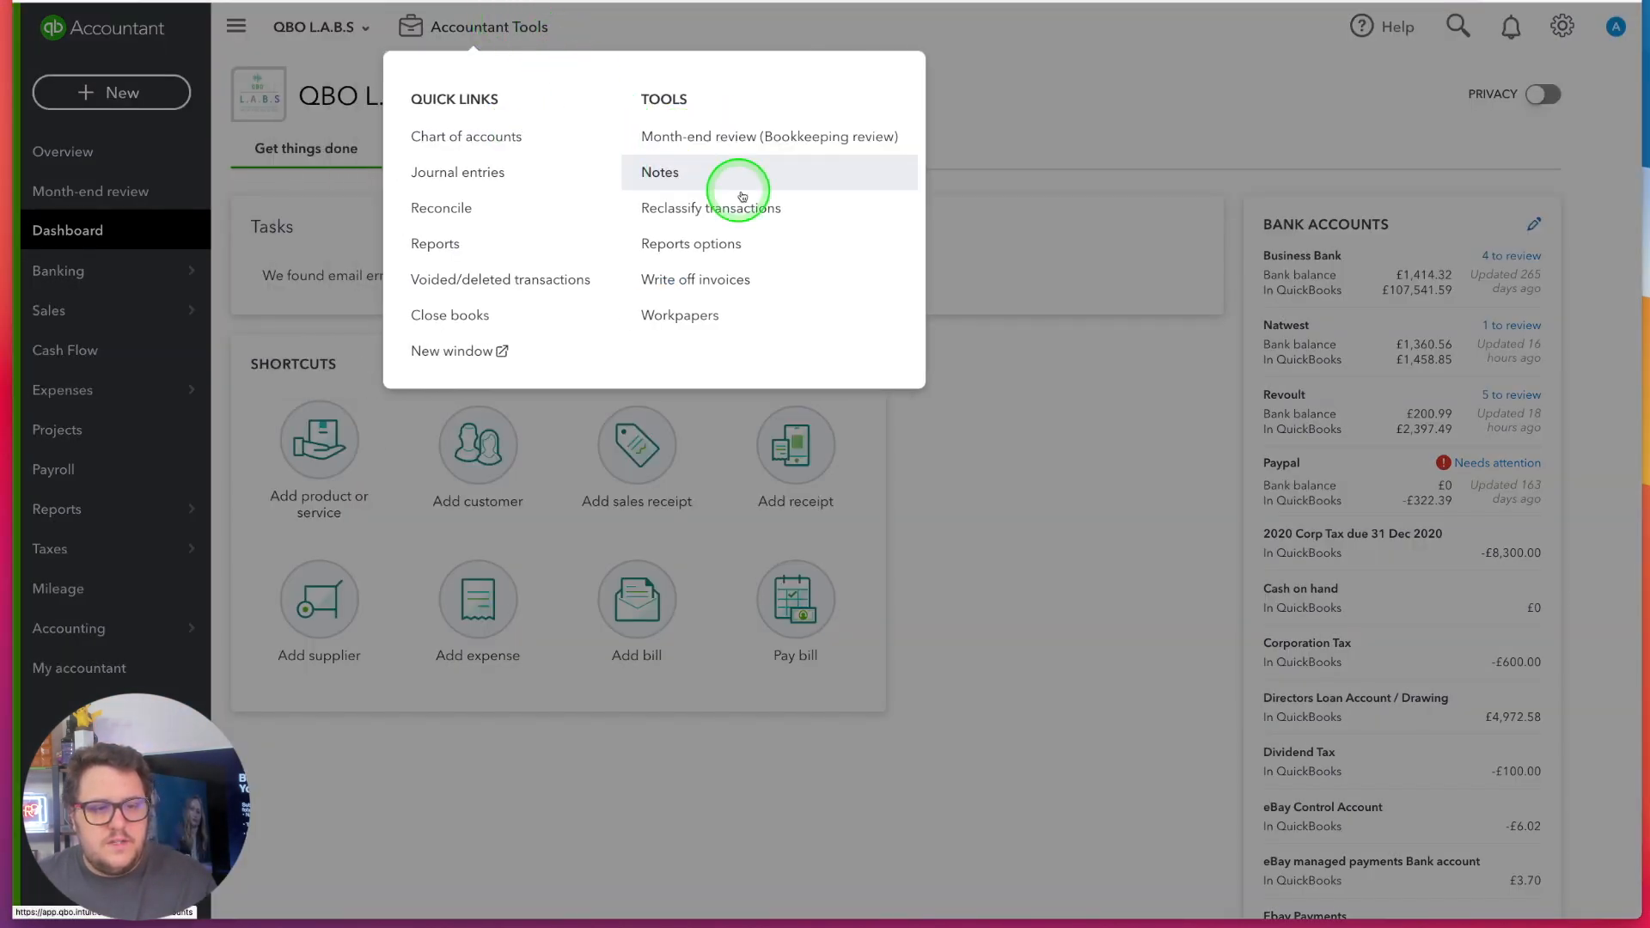
pyautogui.click(474, 285)
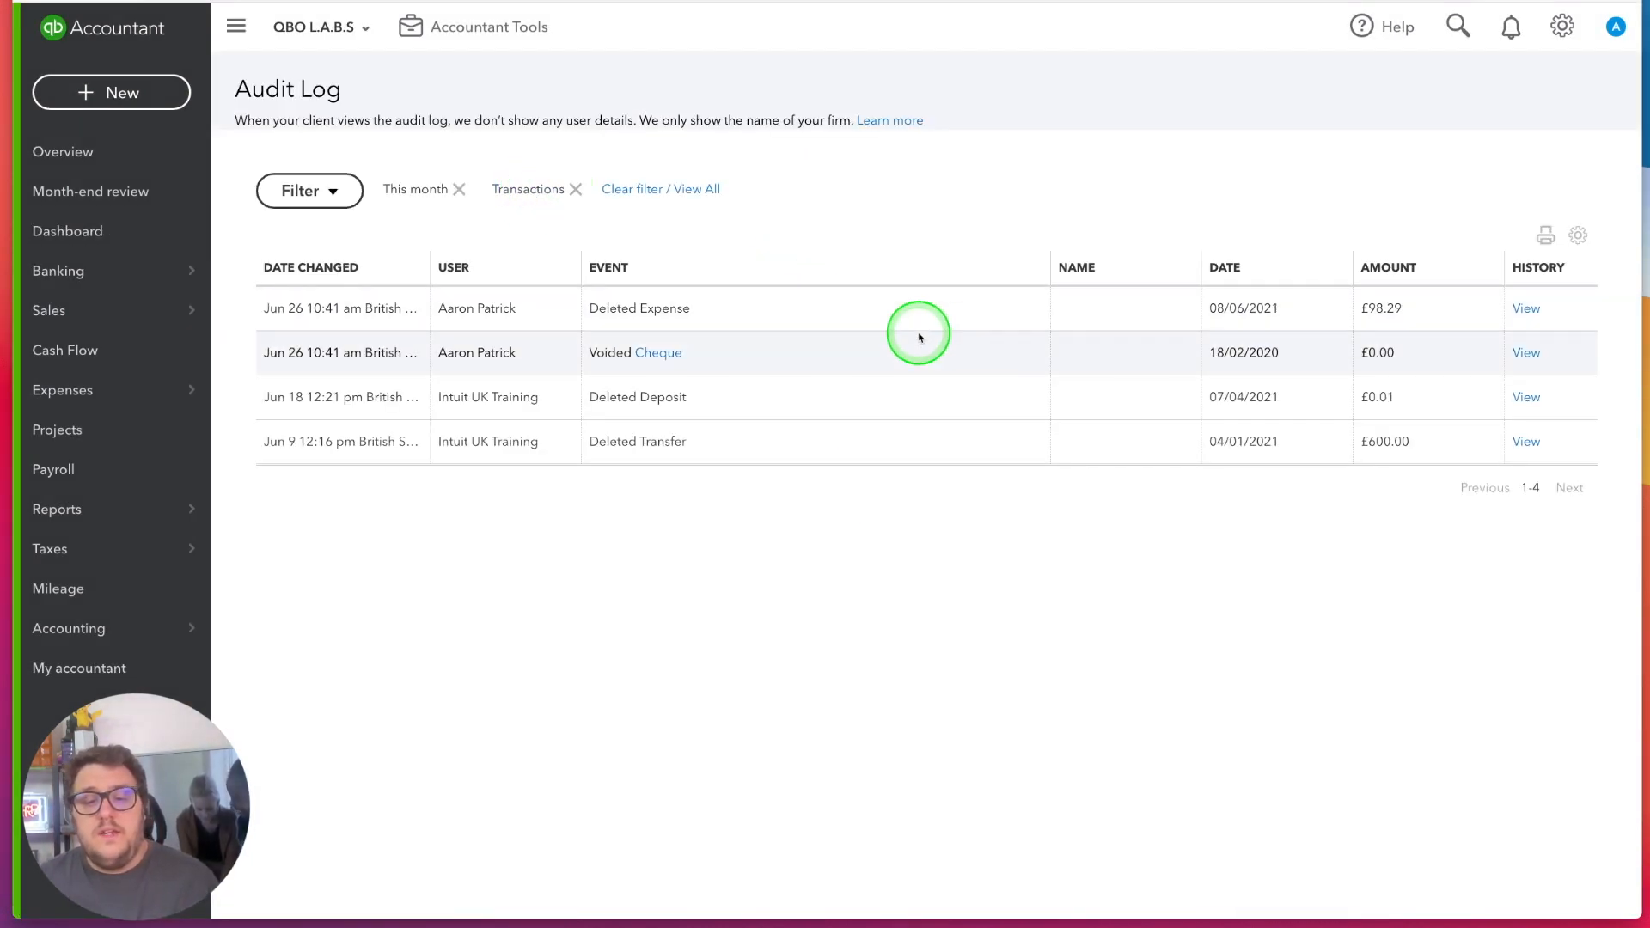
# Open the voided cheque from the audit log, review its lines and memo, and close it
pyautogui.click(667, 354)
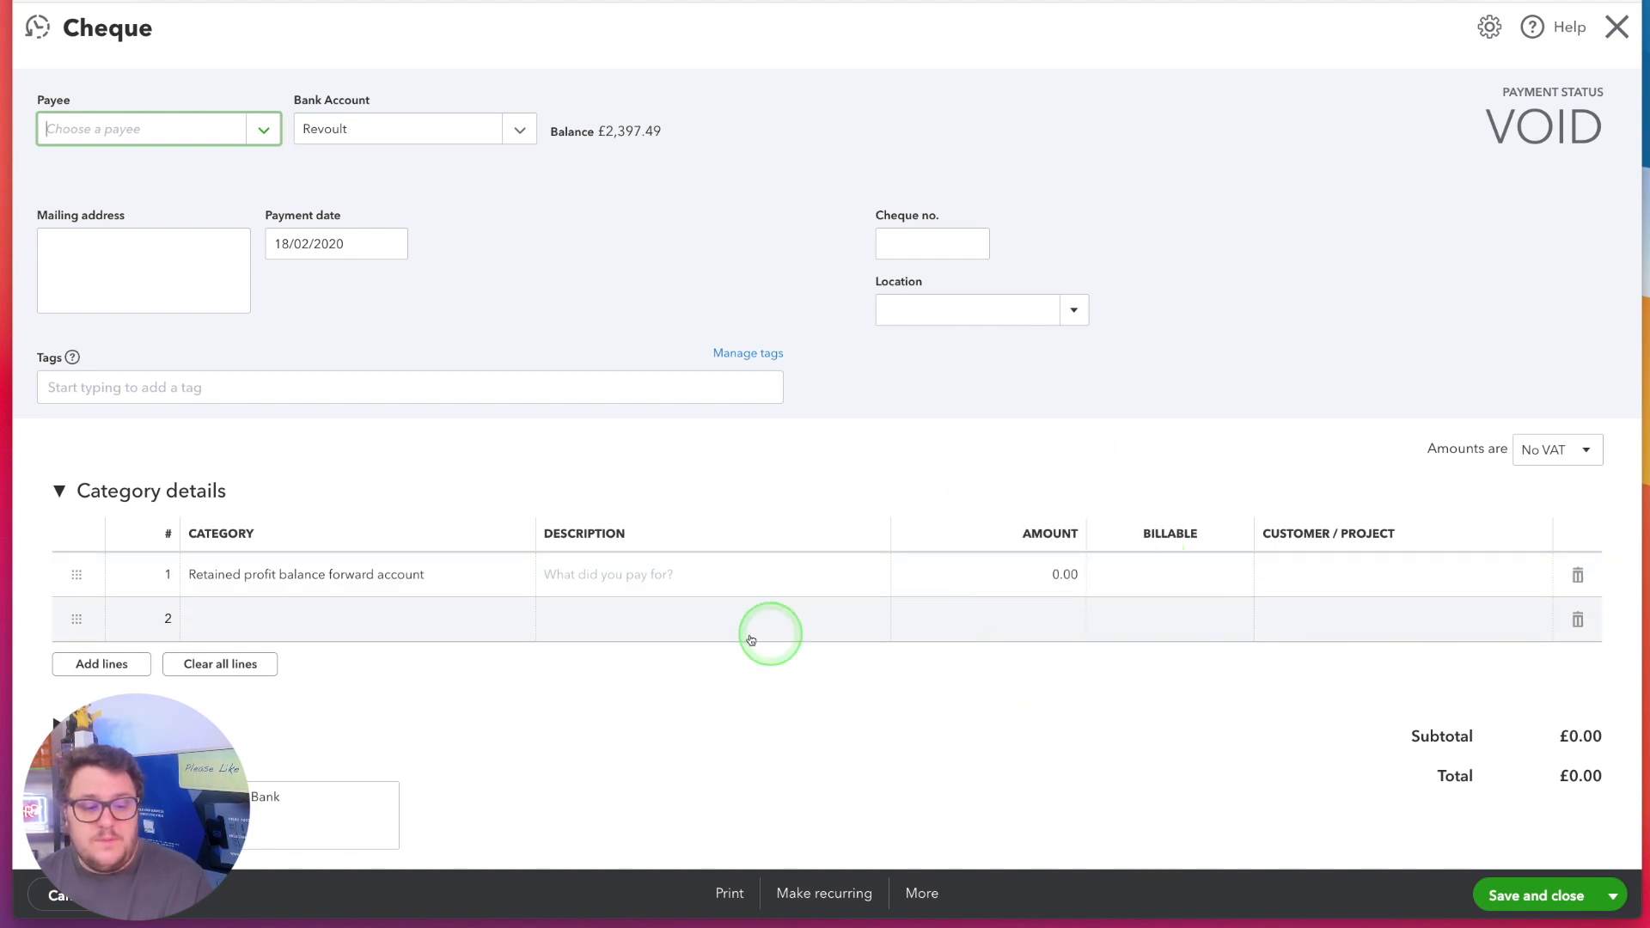
pyautogui.scroll(-1, 986, 604)
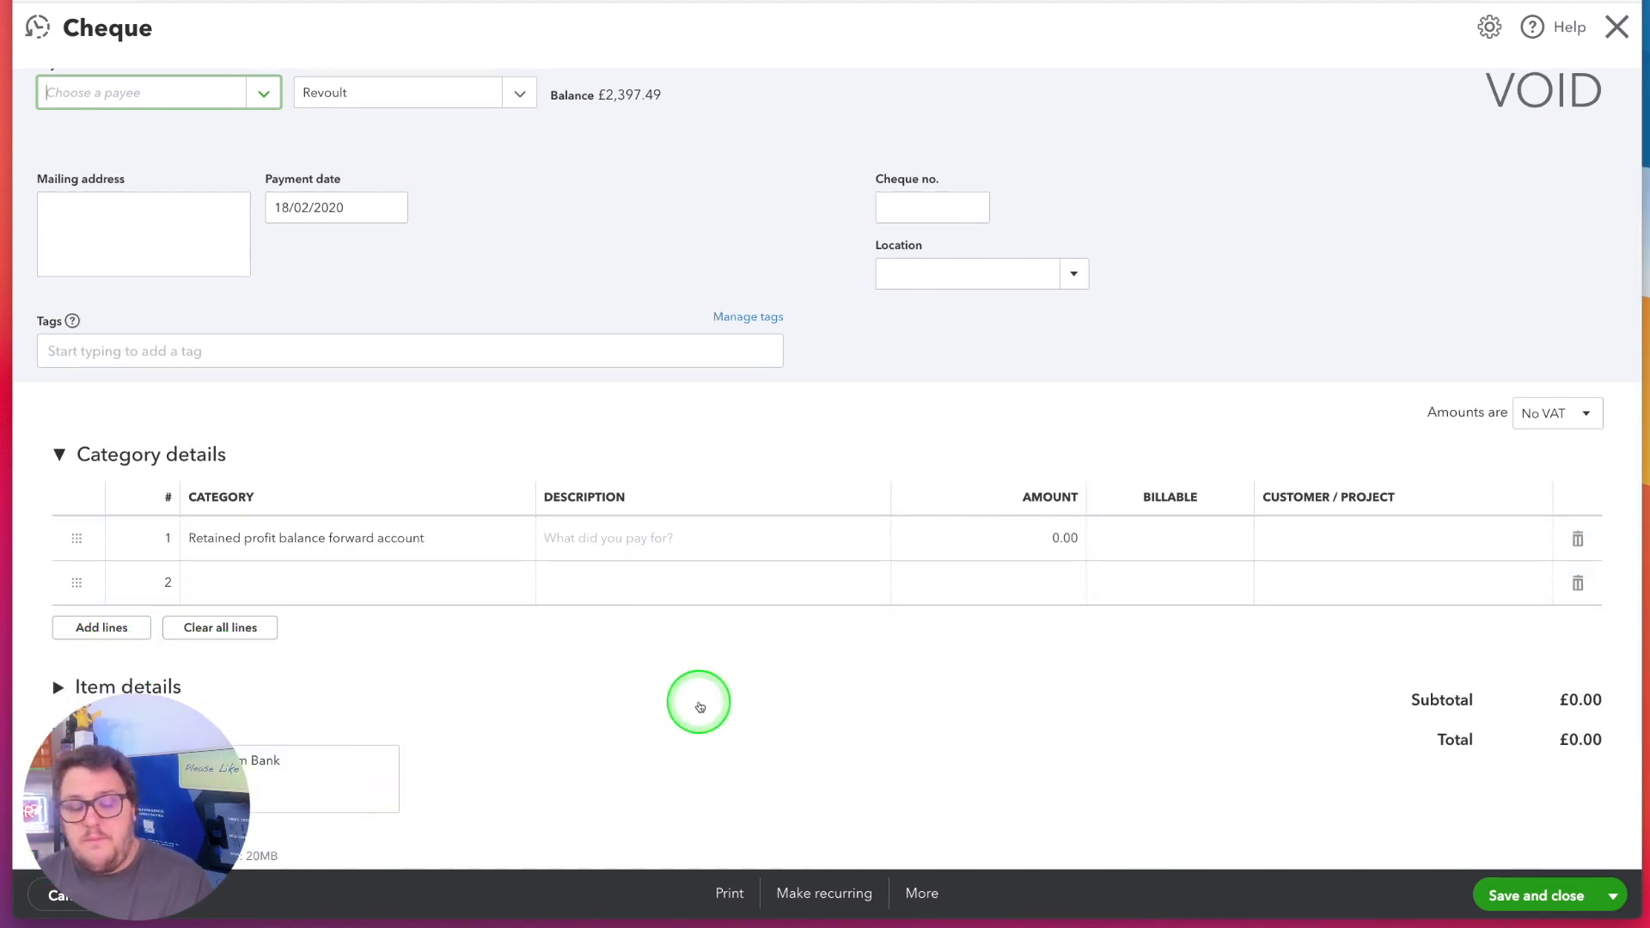
pyautogui.scroll(-3, 693, 700)
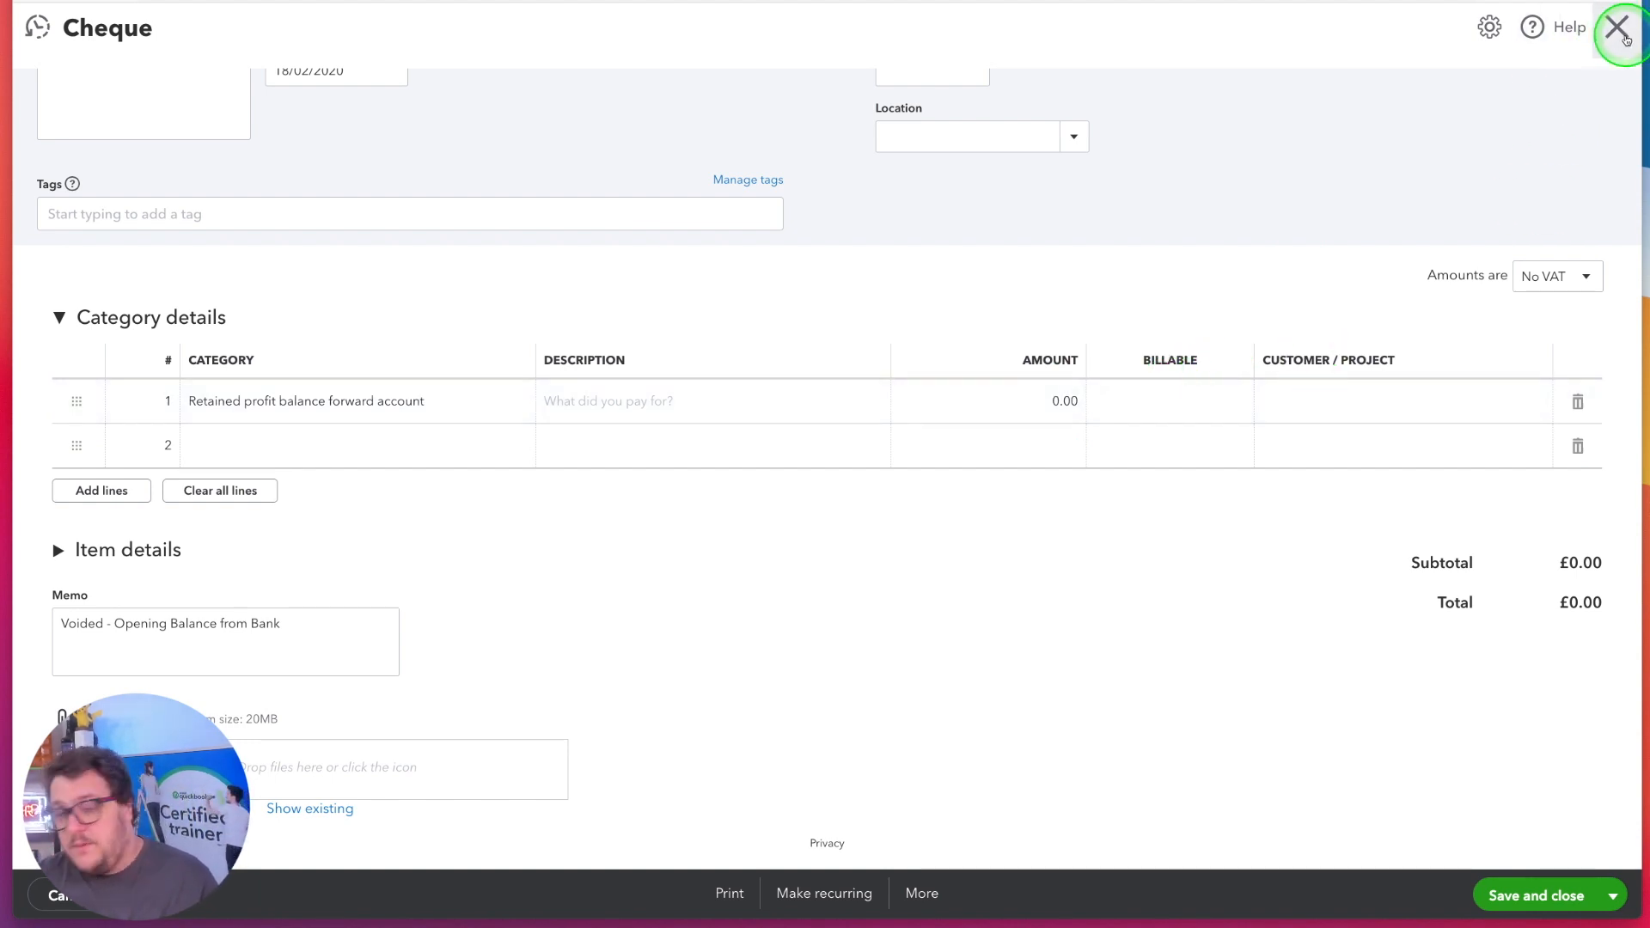
pyautogui.click(1619, 31)
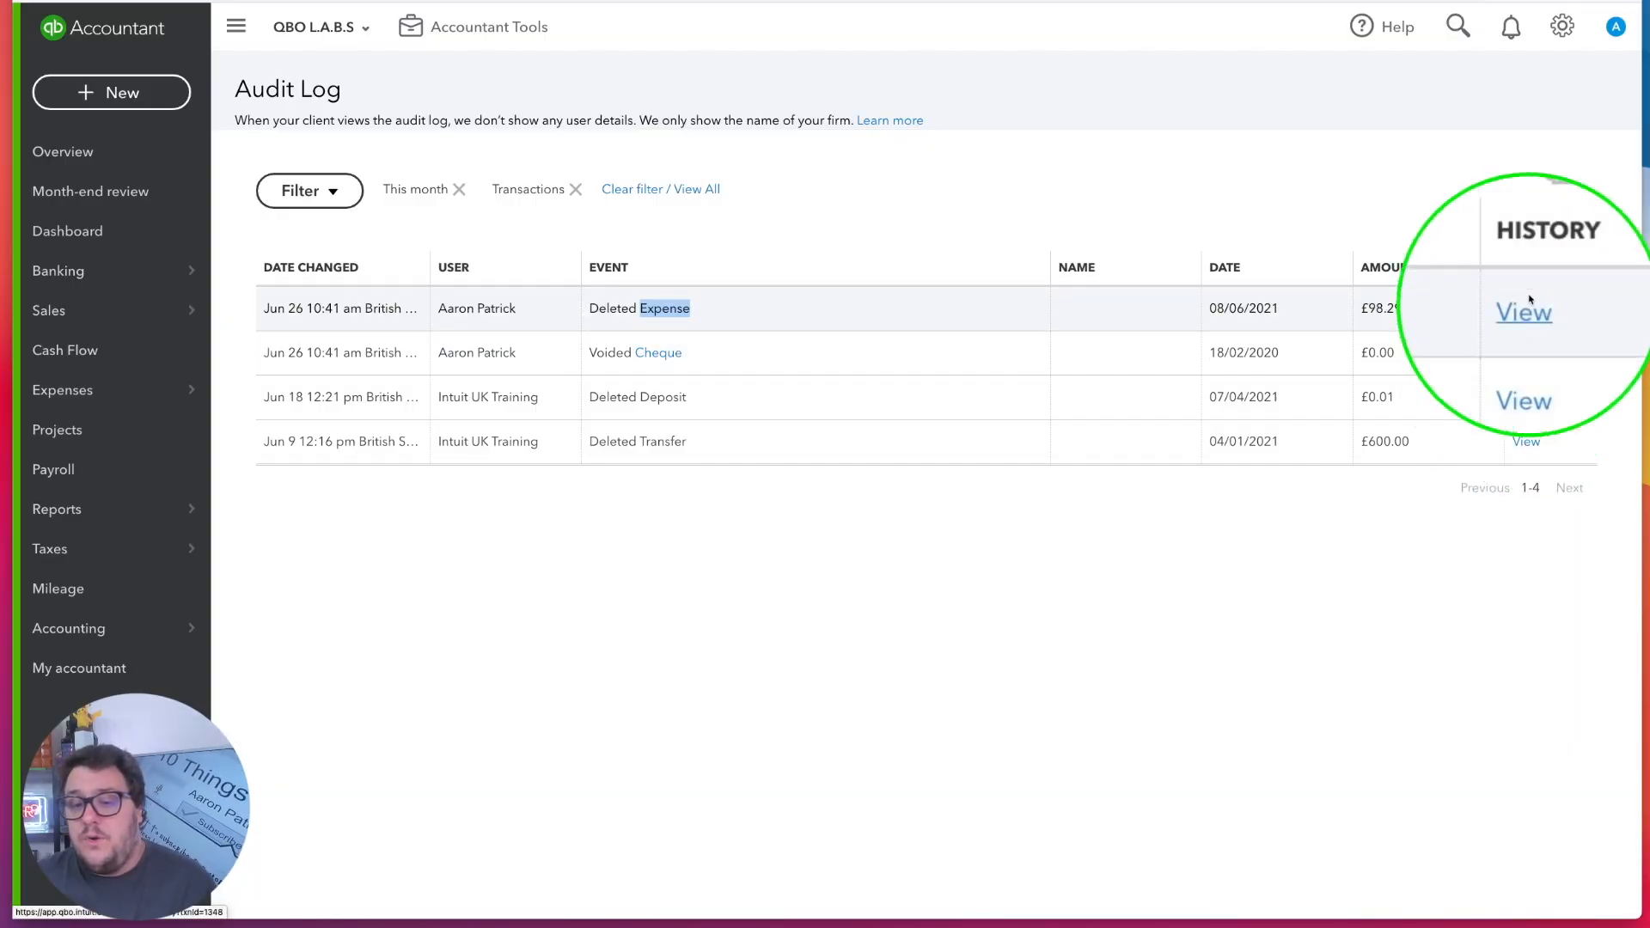
# View the audit history of the deleted £98.29 expense and expand the entry for its original creation
pyautogui.click(1525, 312)
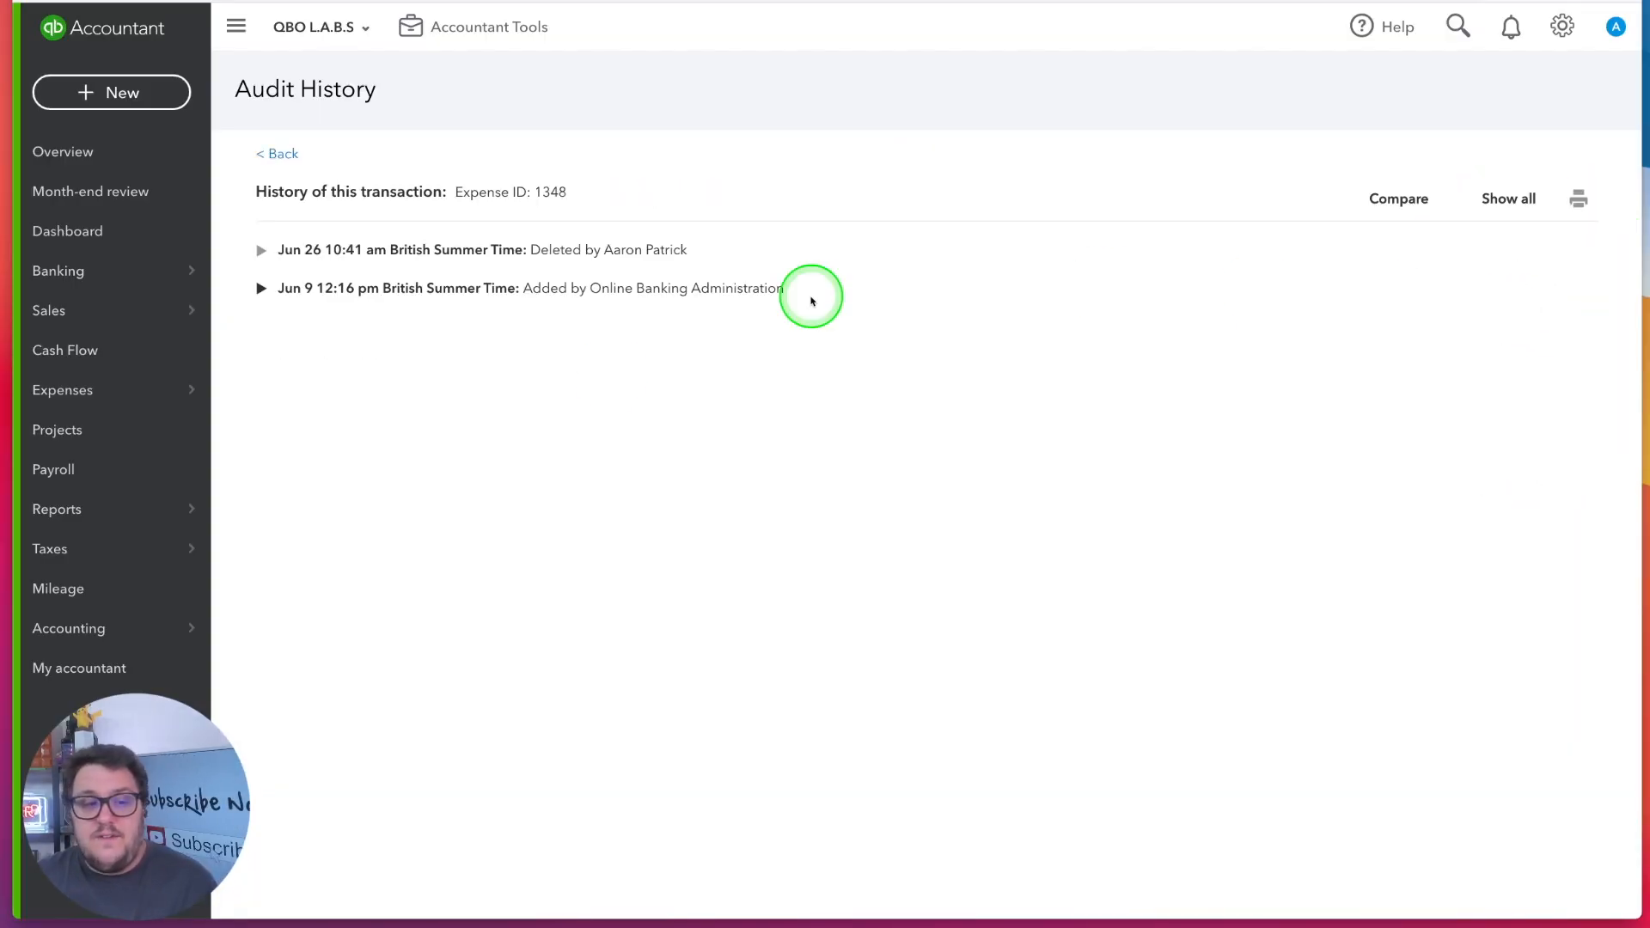
pyautogui.click(262, 288)
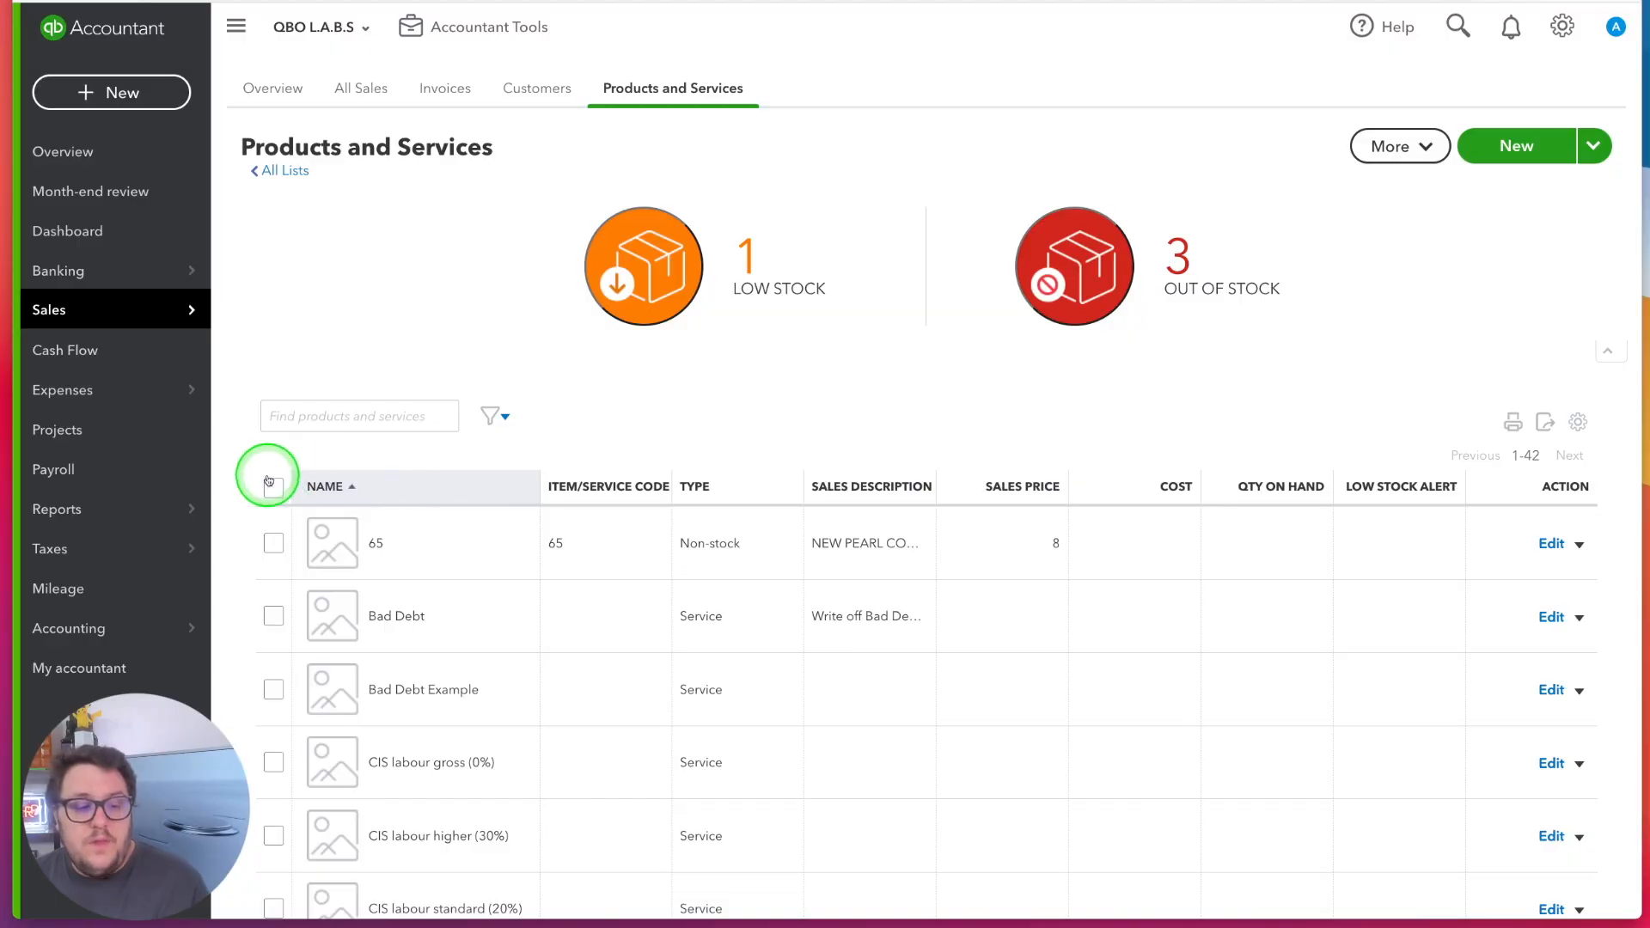
# Select every item in the Products and Services list, and clear the selection again
pyautogui.click(275, 488)
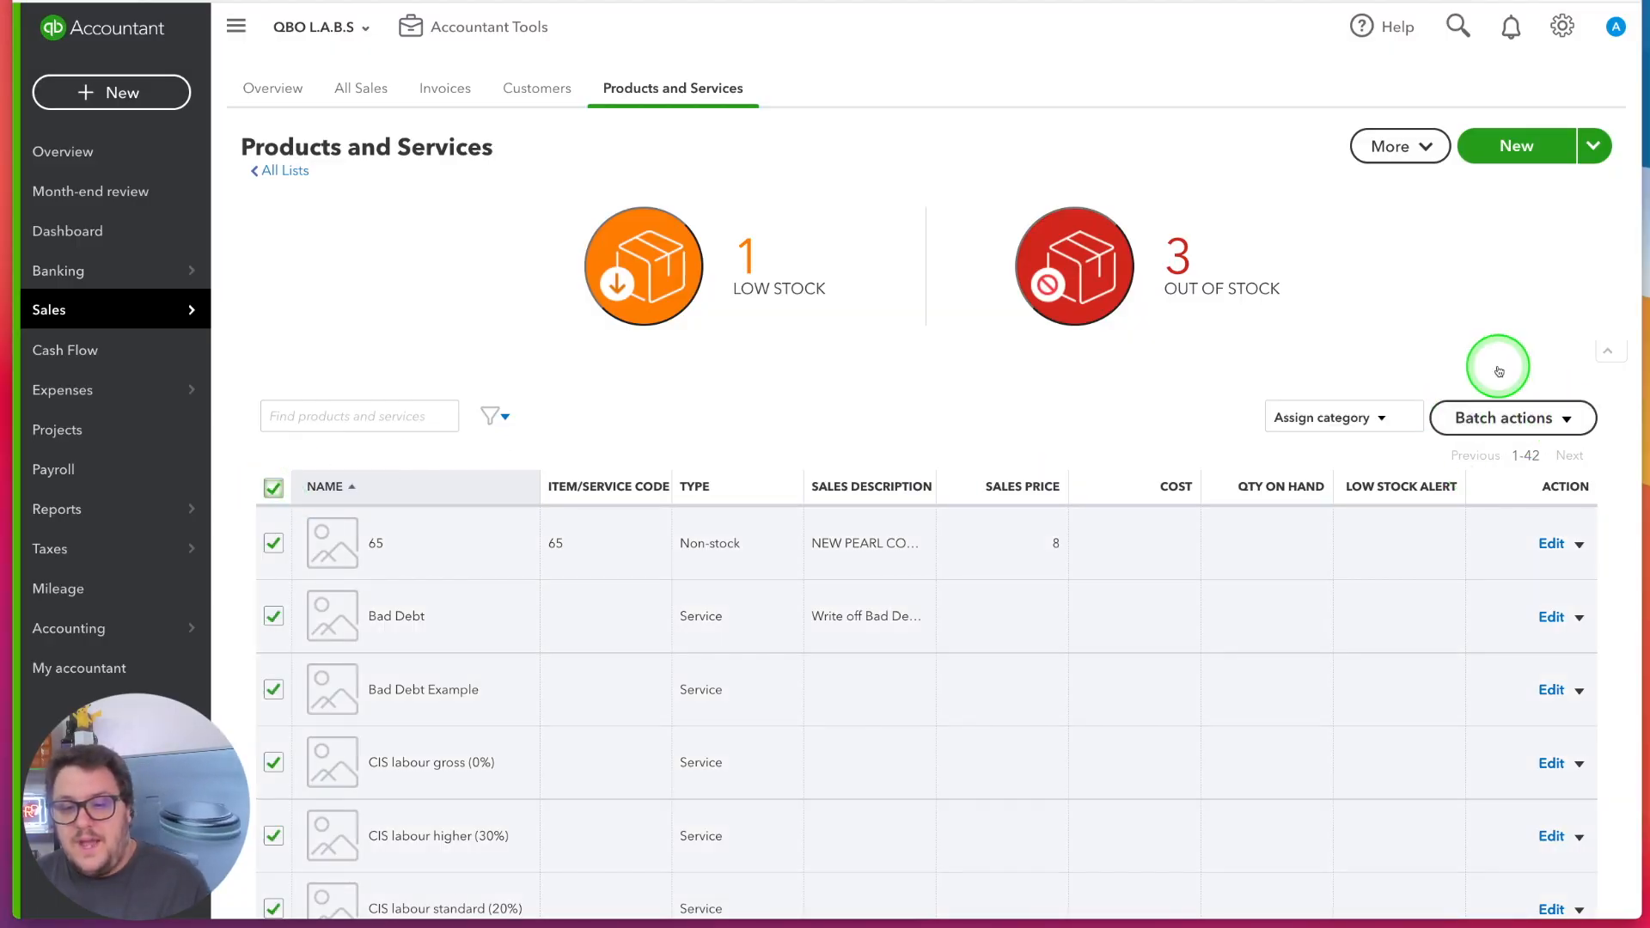
pyautogui.click(288, 486)
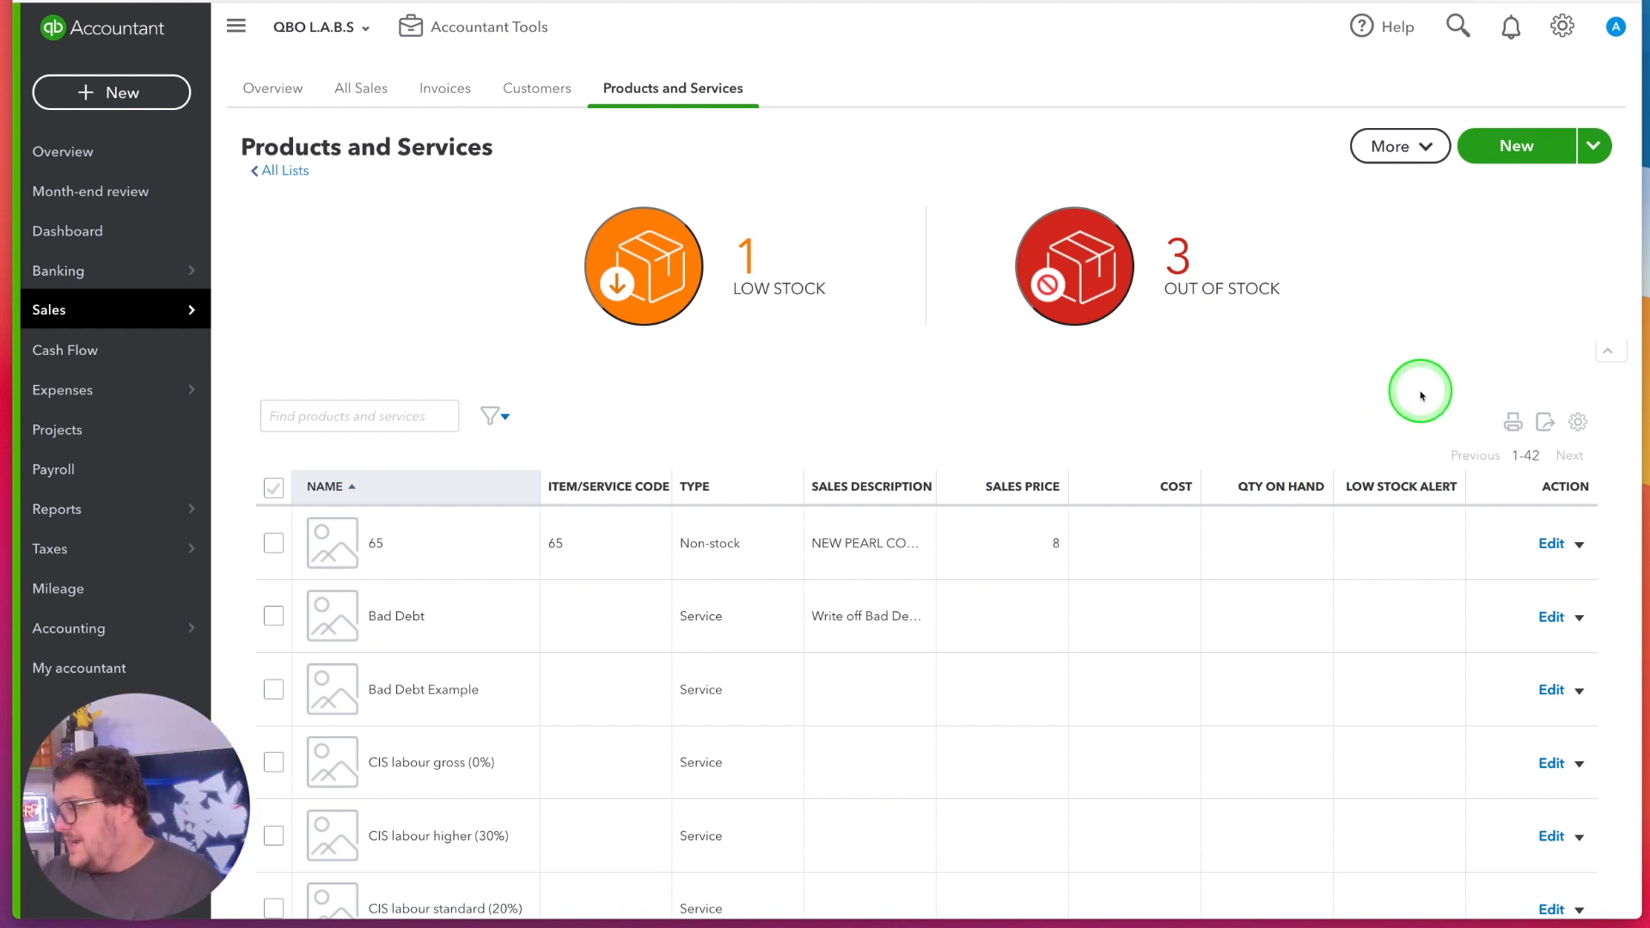
# Change the sales price in cell E9 of the product list exported to Excel, then save and close the workbook
pyautogui.scroll(-5, 357, 331)
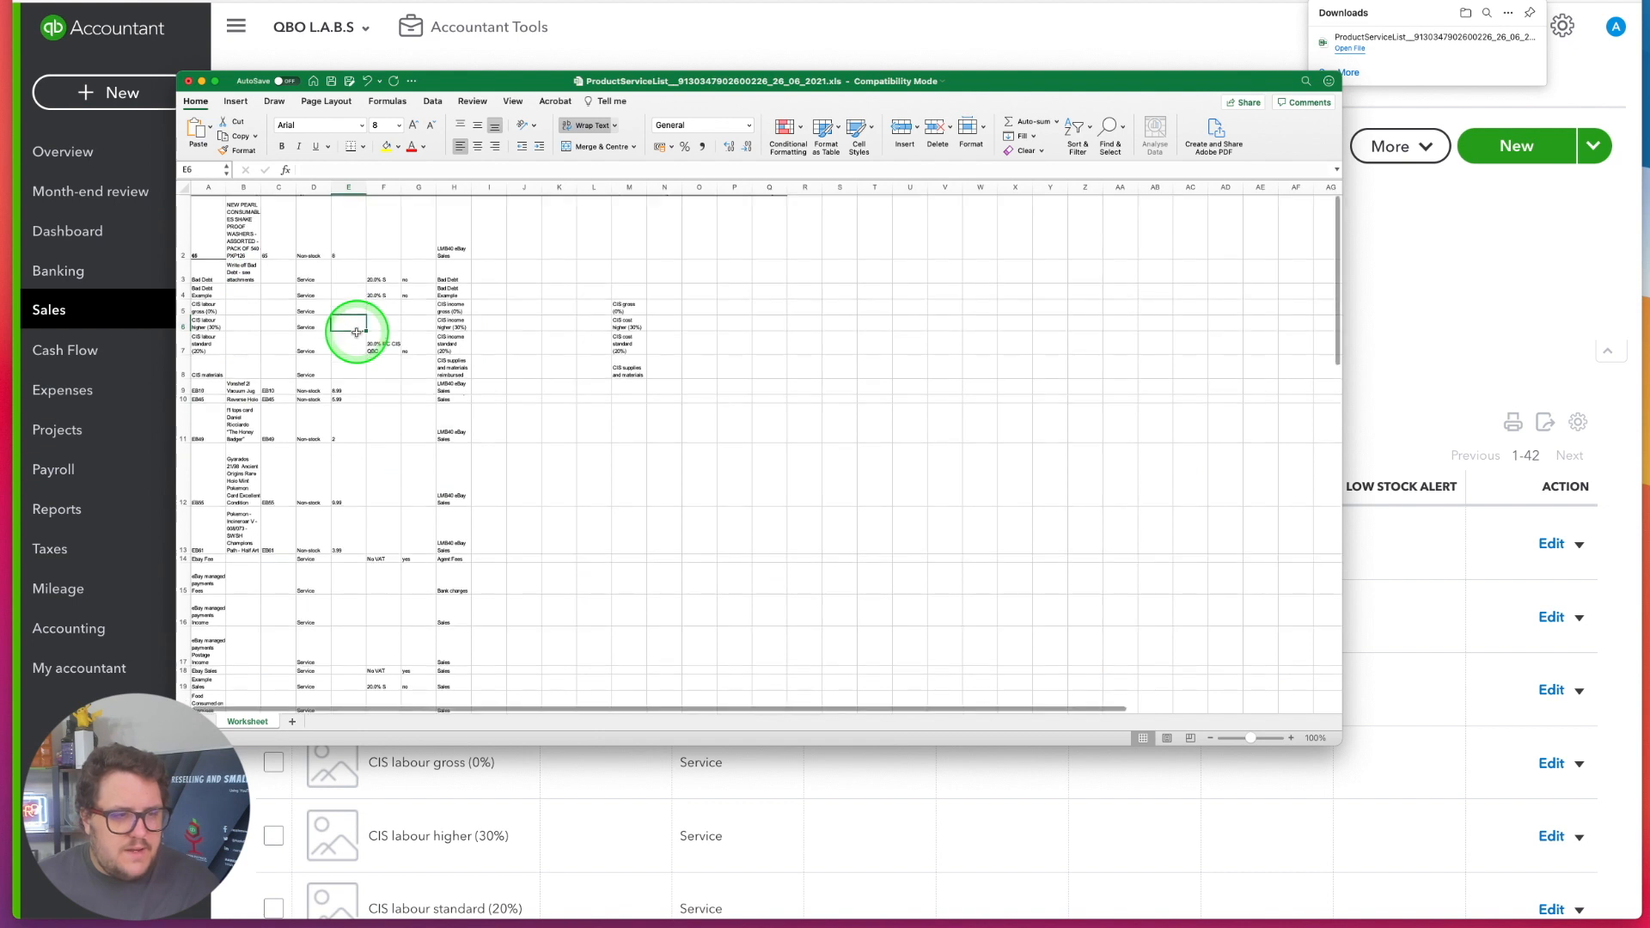
pyautogui.scroll(-5, 357, 332)
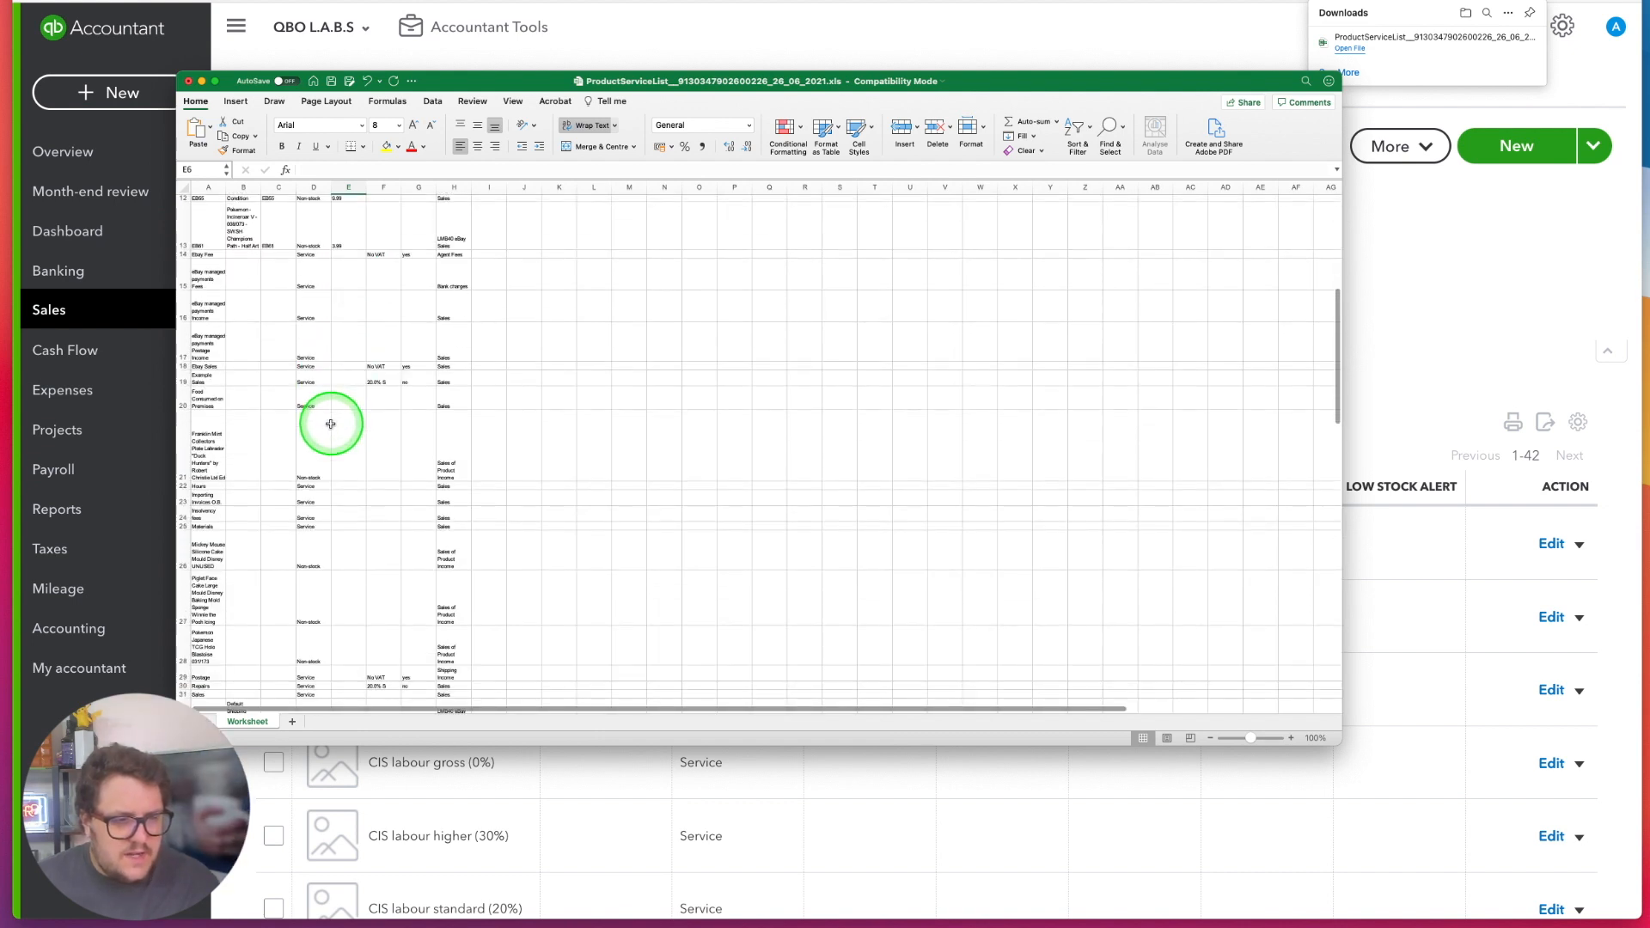
pyautogui.scroll(-5, 331, 422)
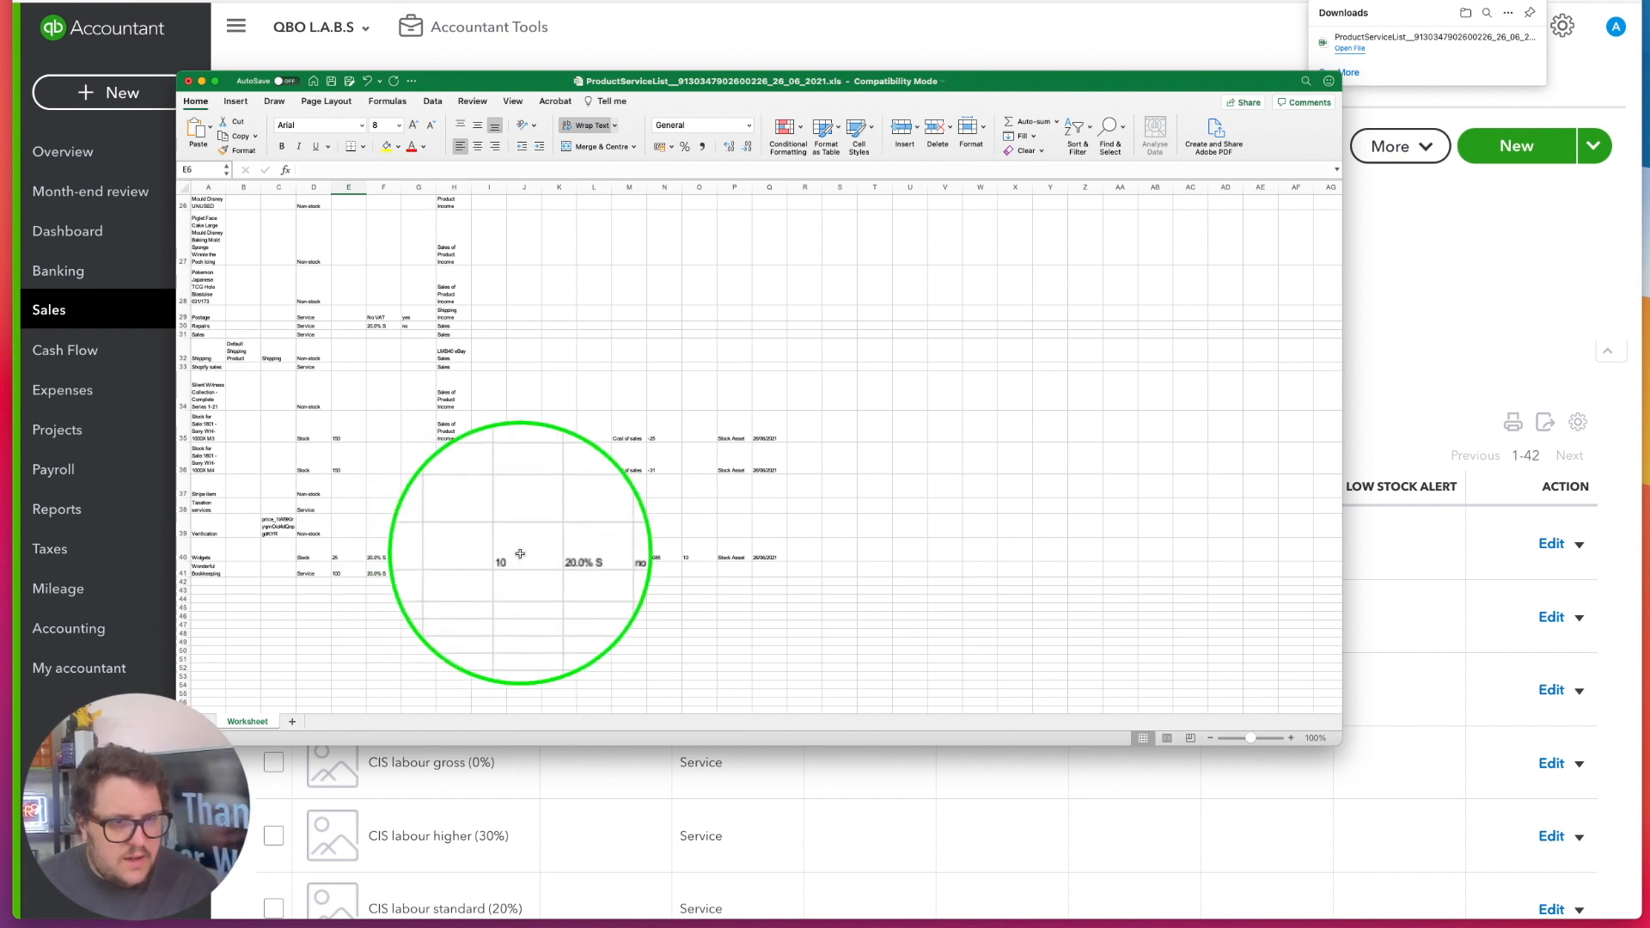
pyautogui.scroll(15, 339, 550)
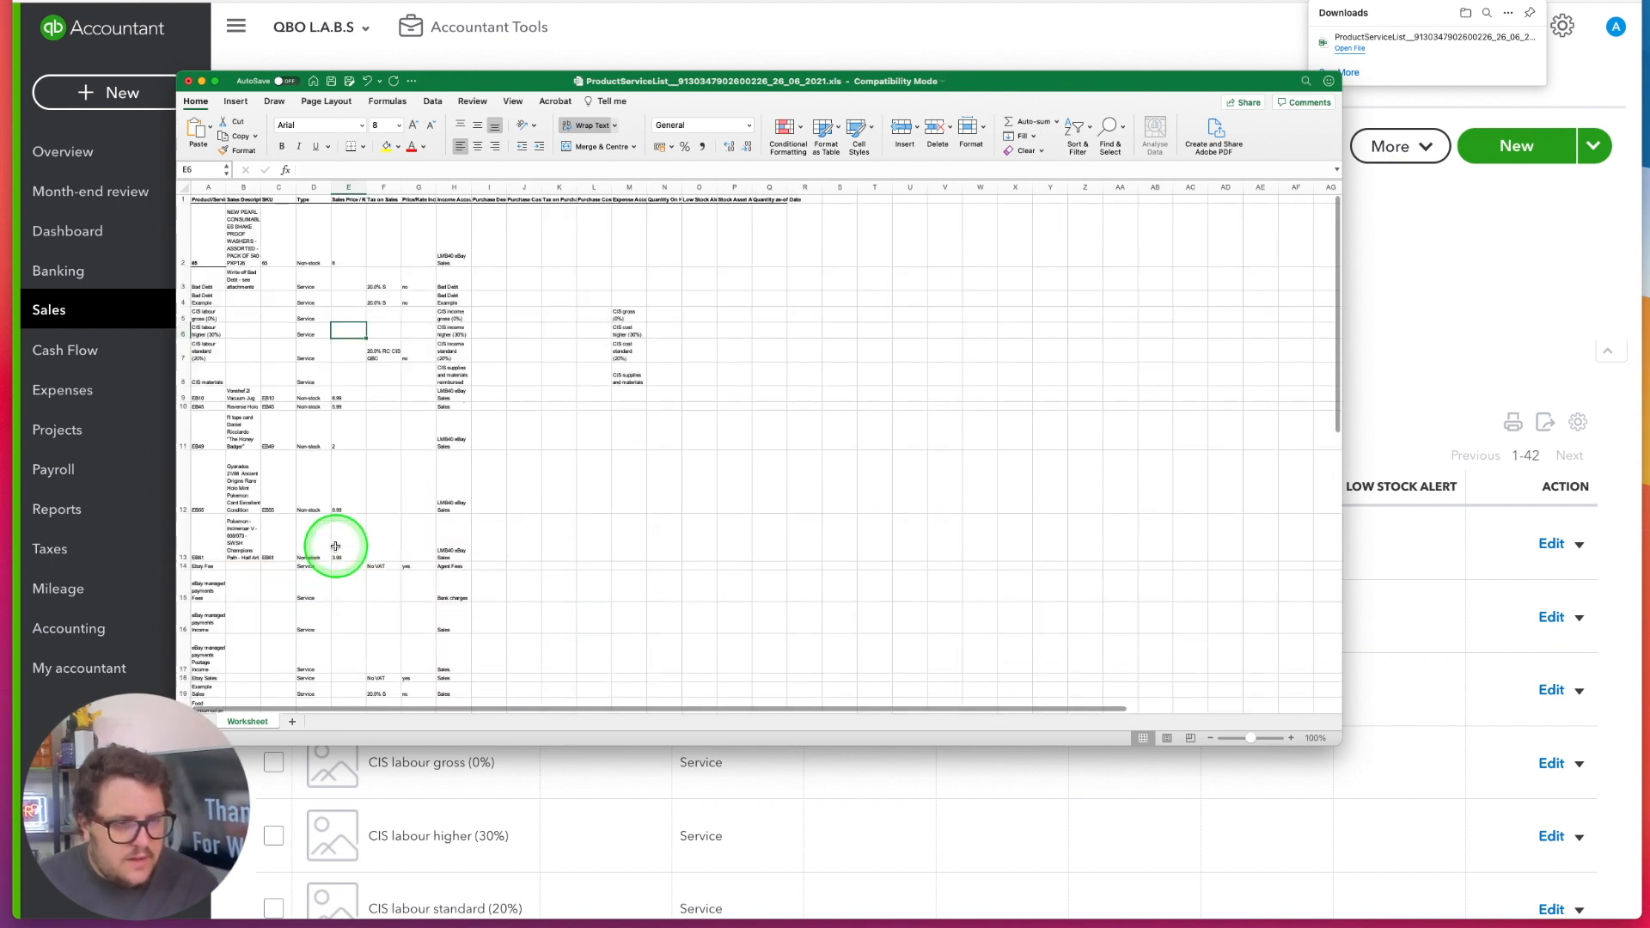
pyautogui.click(345, 397)
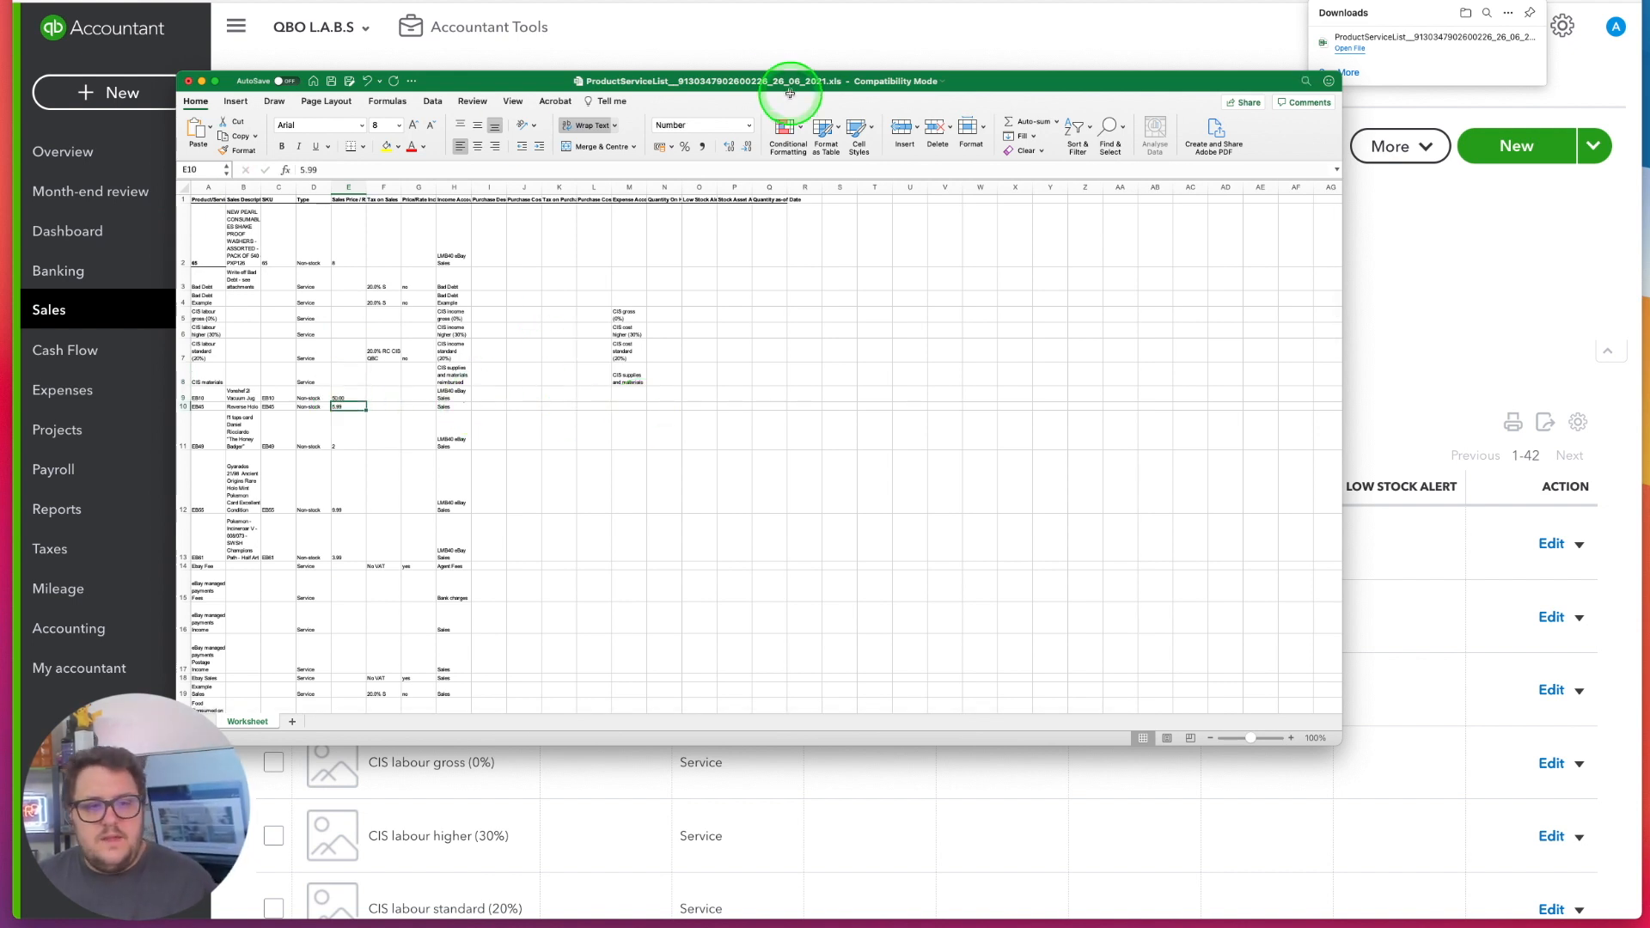
pyautogui.click(330, 83)
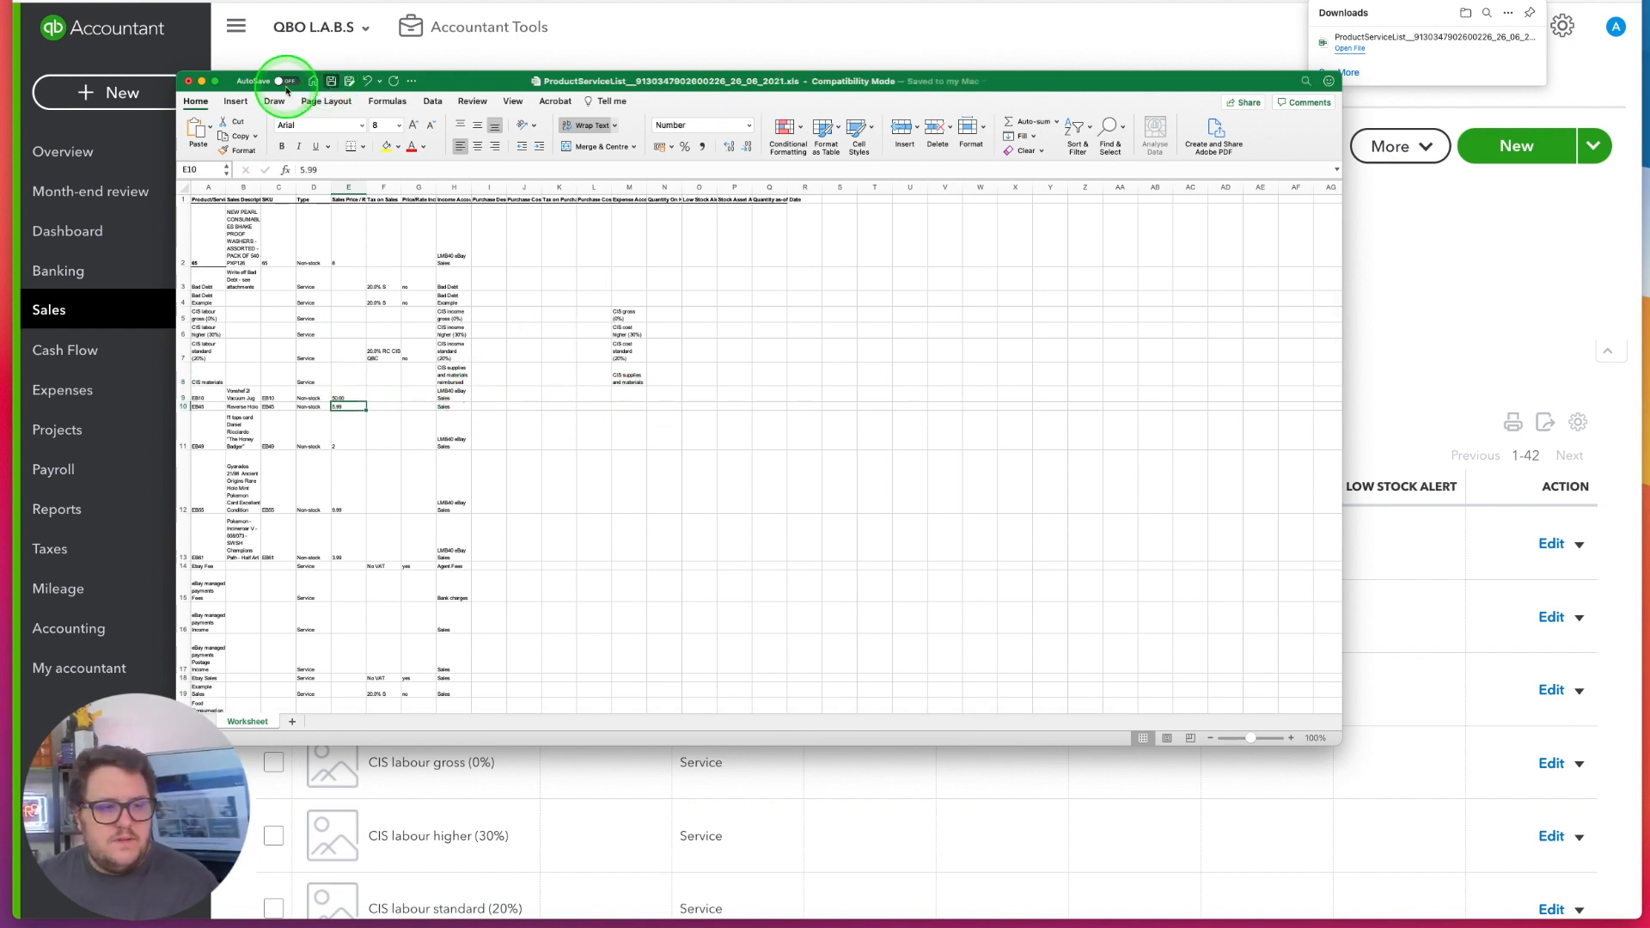
pyautogui.click(187, 81)
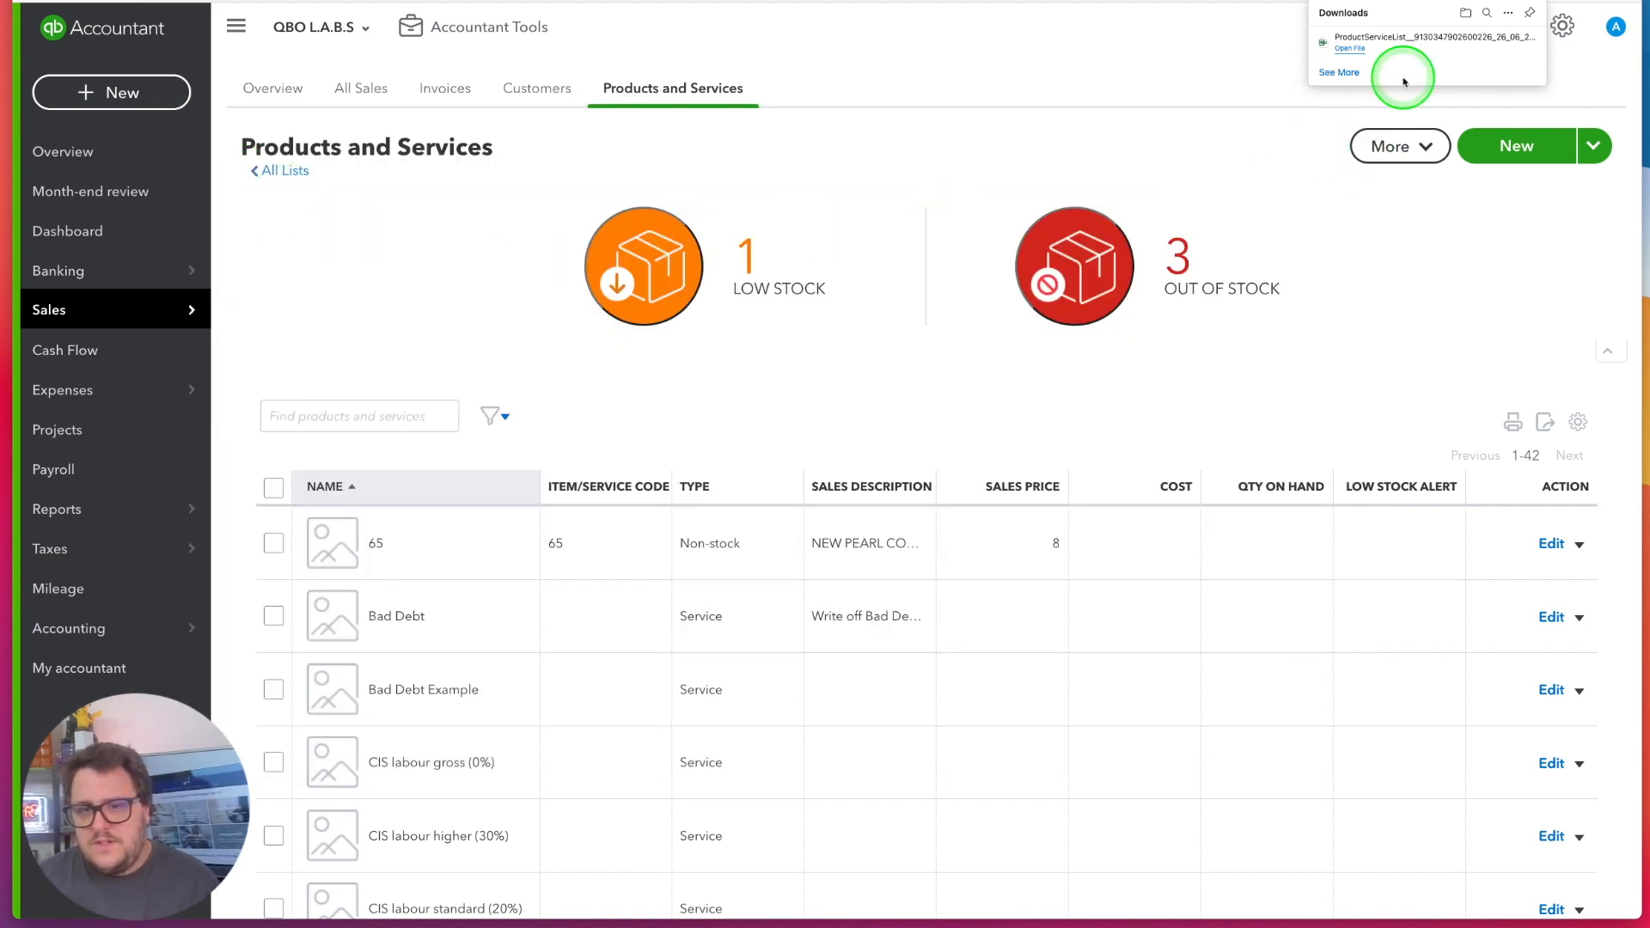
# Start a products and services import and upload the edited ProductServiceList workbook
pyautogui.click(1418, 147)
pyautogui.click(1592, 147)
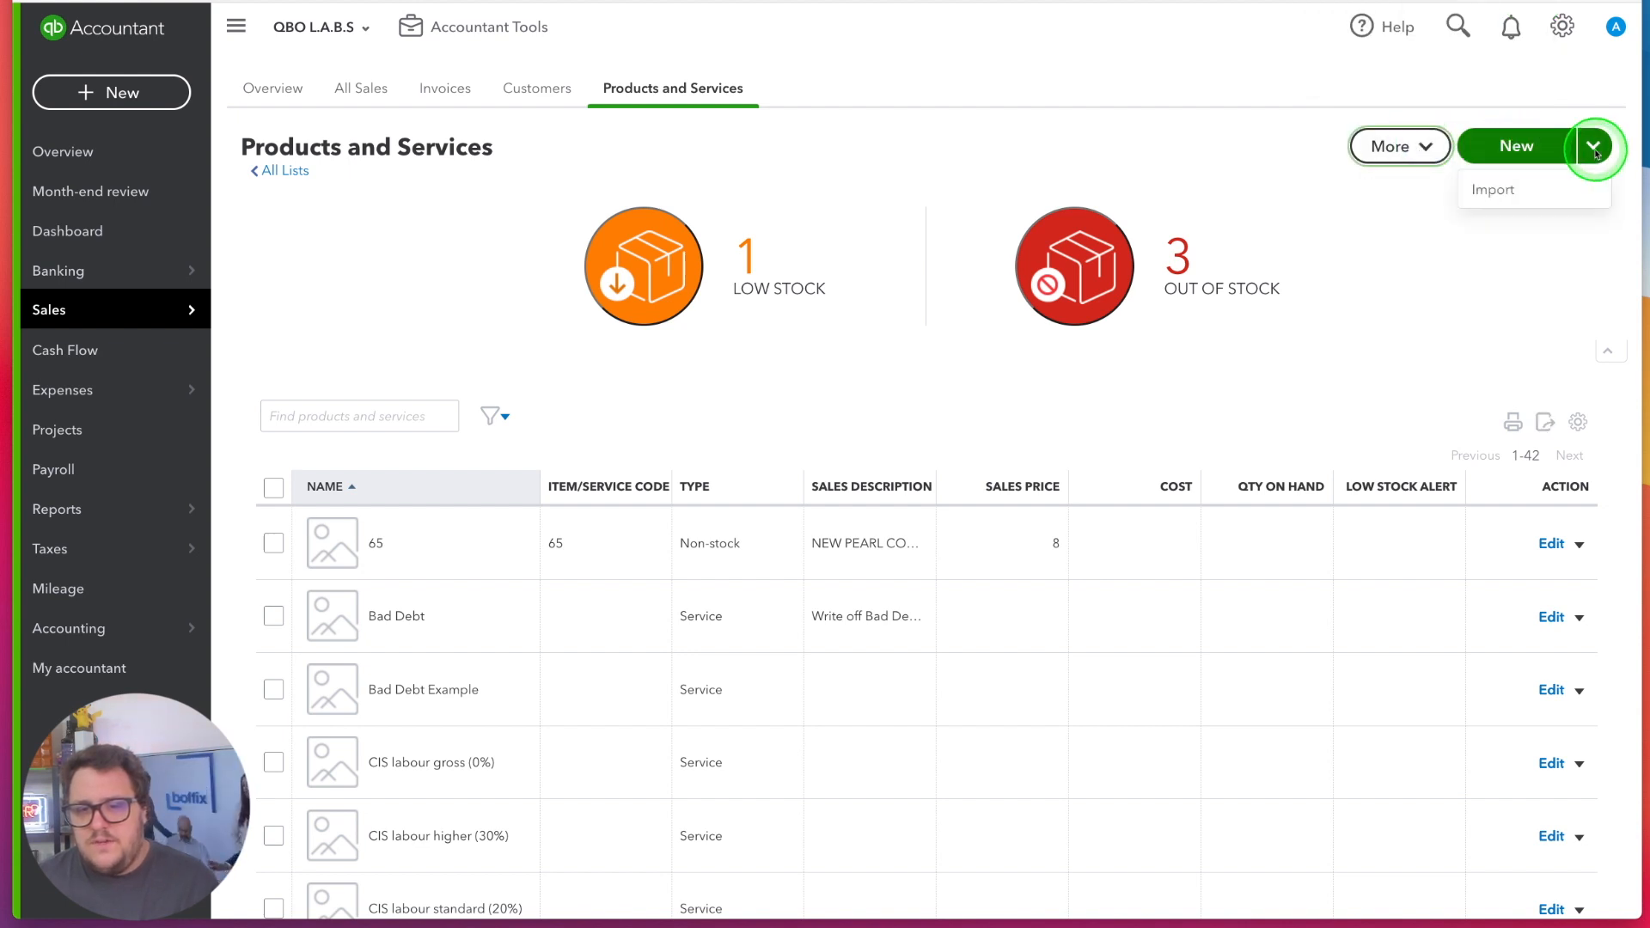
pyautogui.click(1496, 186)
pyautogui.click(419, 243)
pyautogui.click(1034, 561)
pyautogui.click(1588, 889)
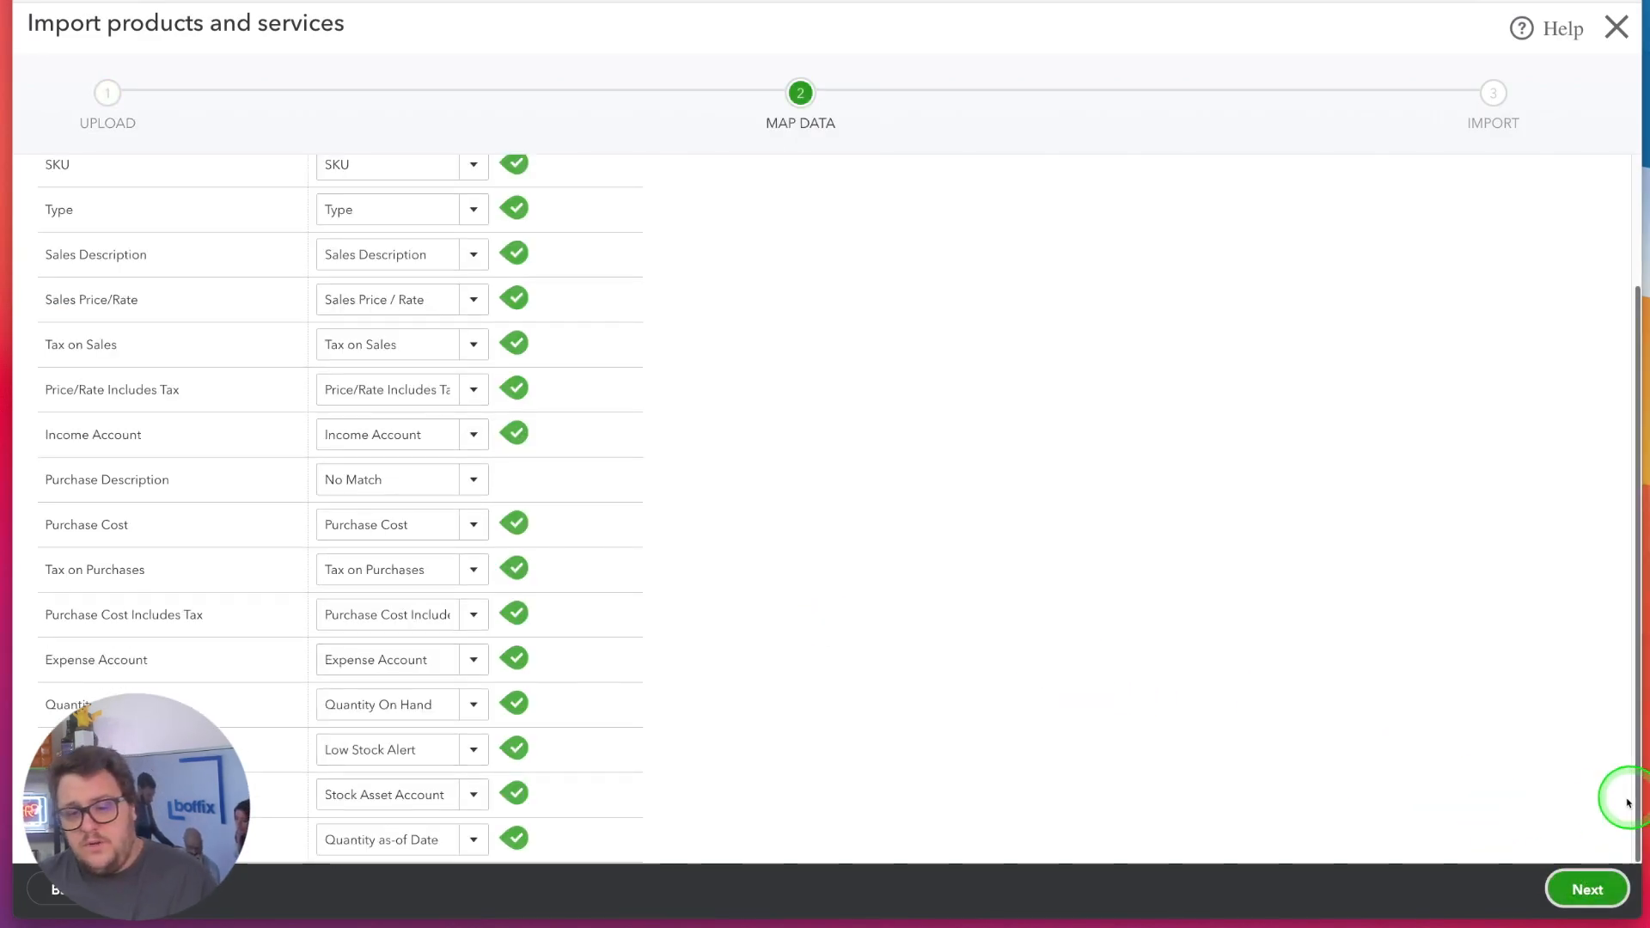
# Accept the suggested field mapping and review the products and services listed for import
pyautogui.click(1587, 889)
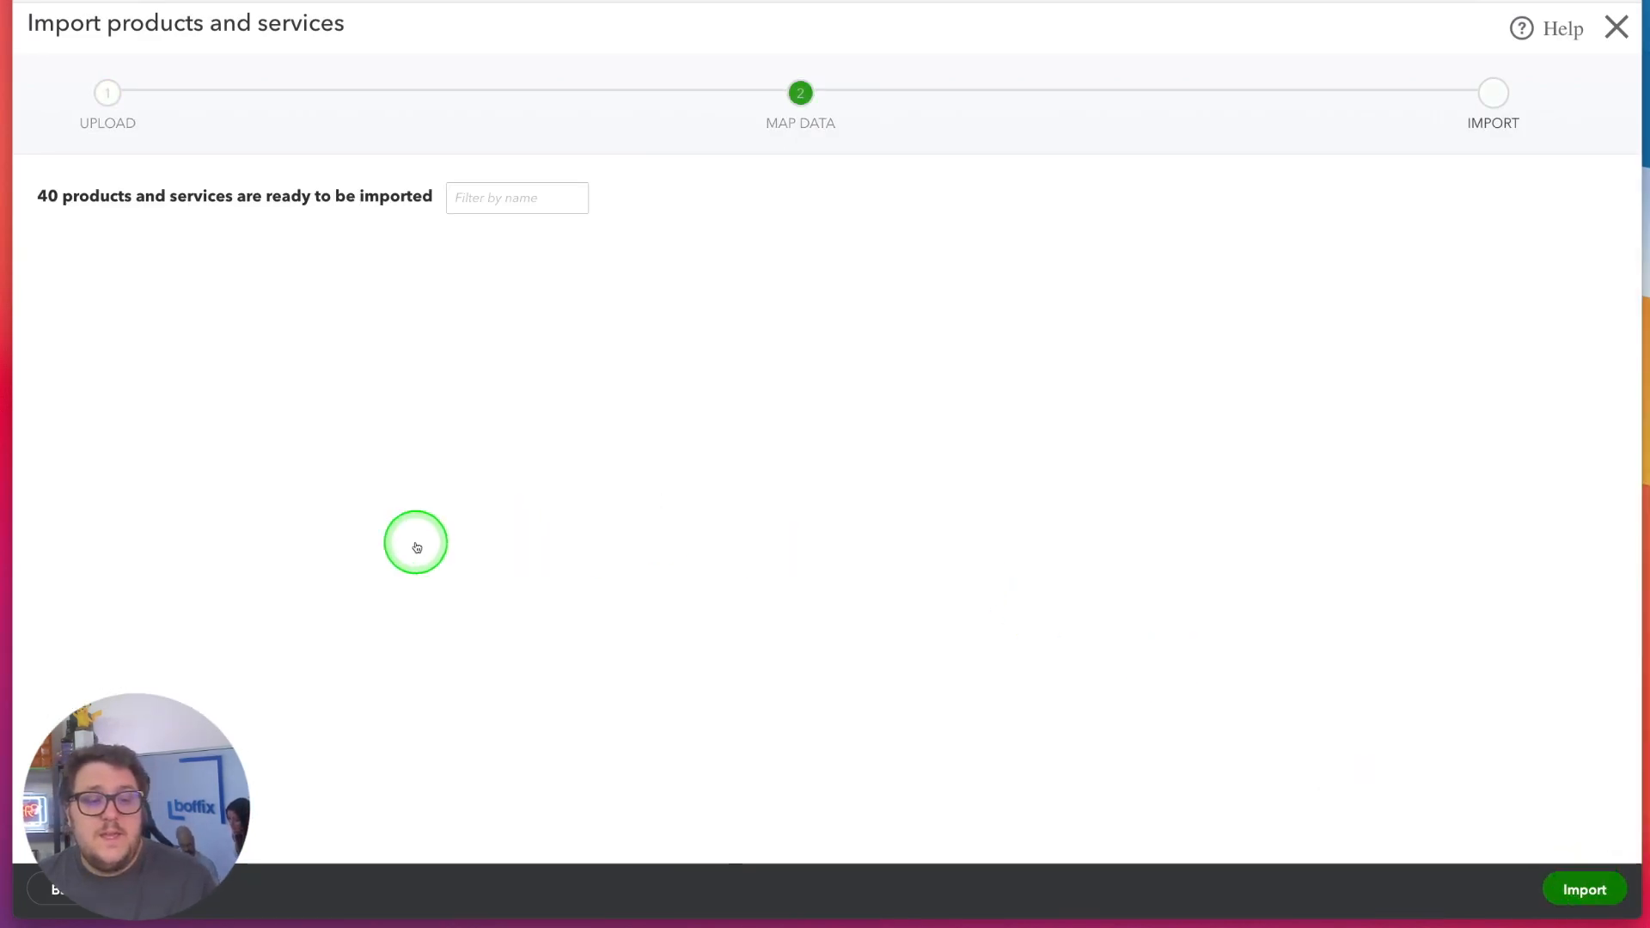
pyautogui.scroll(-15, 539, 587)
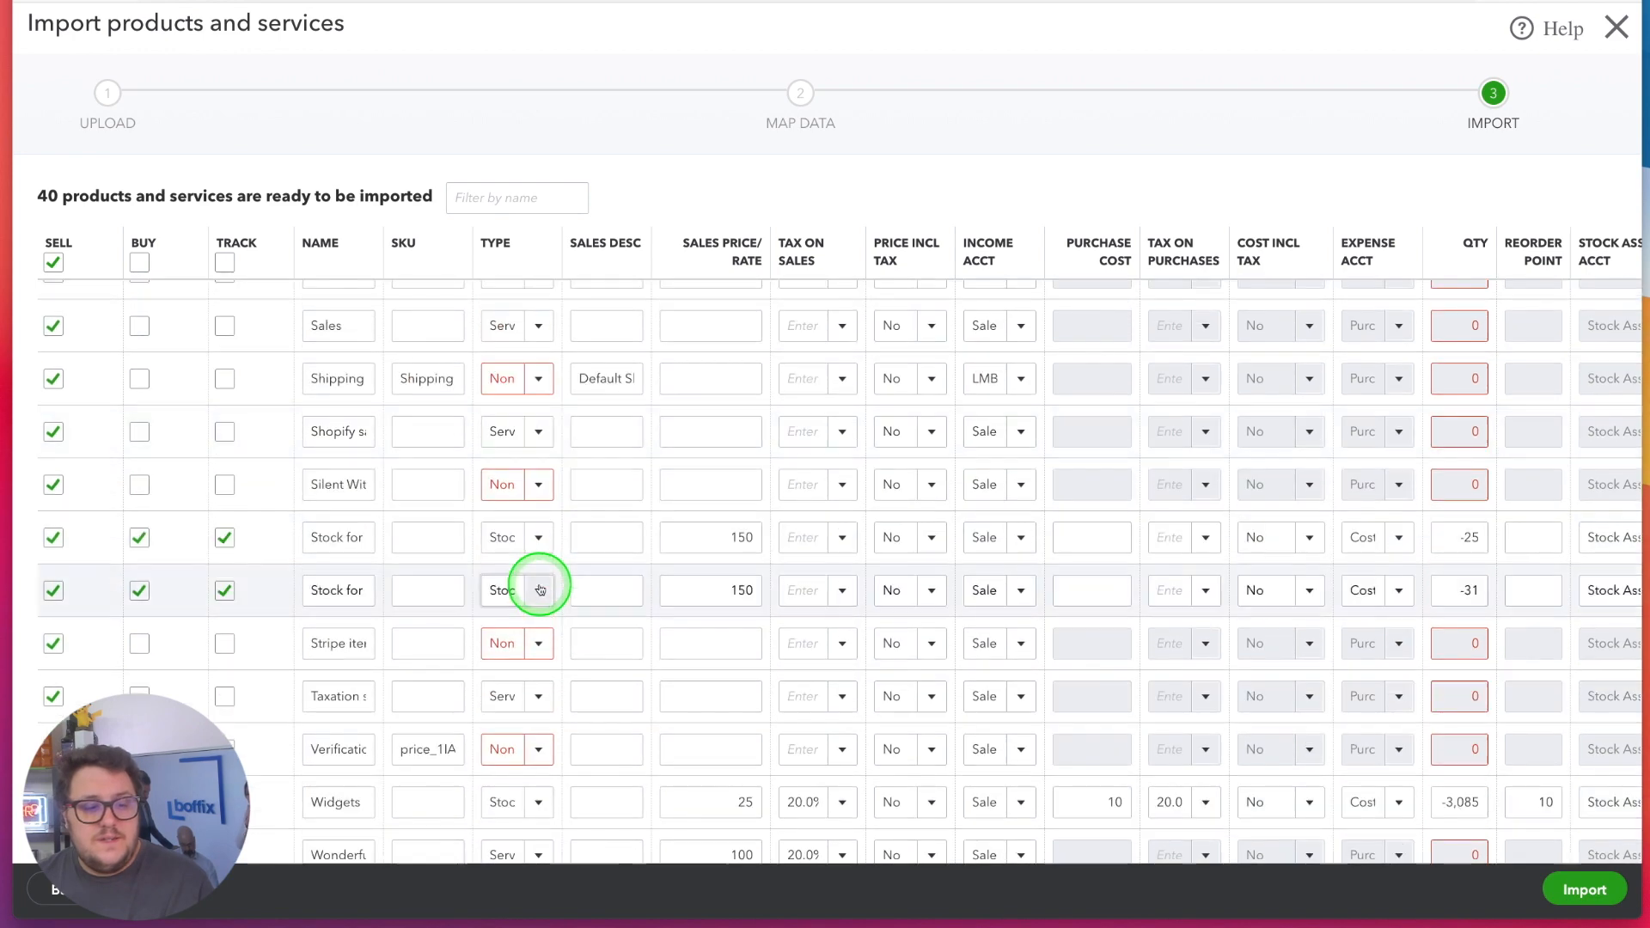
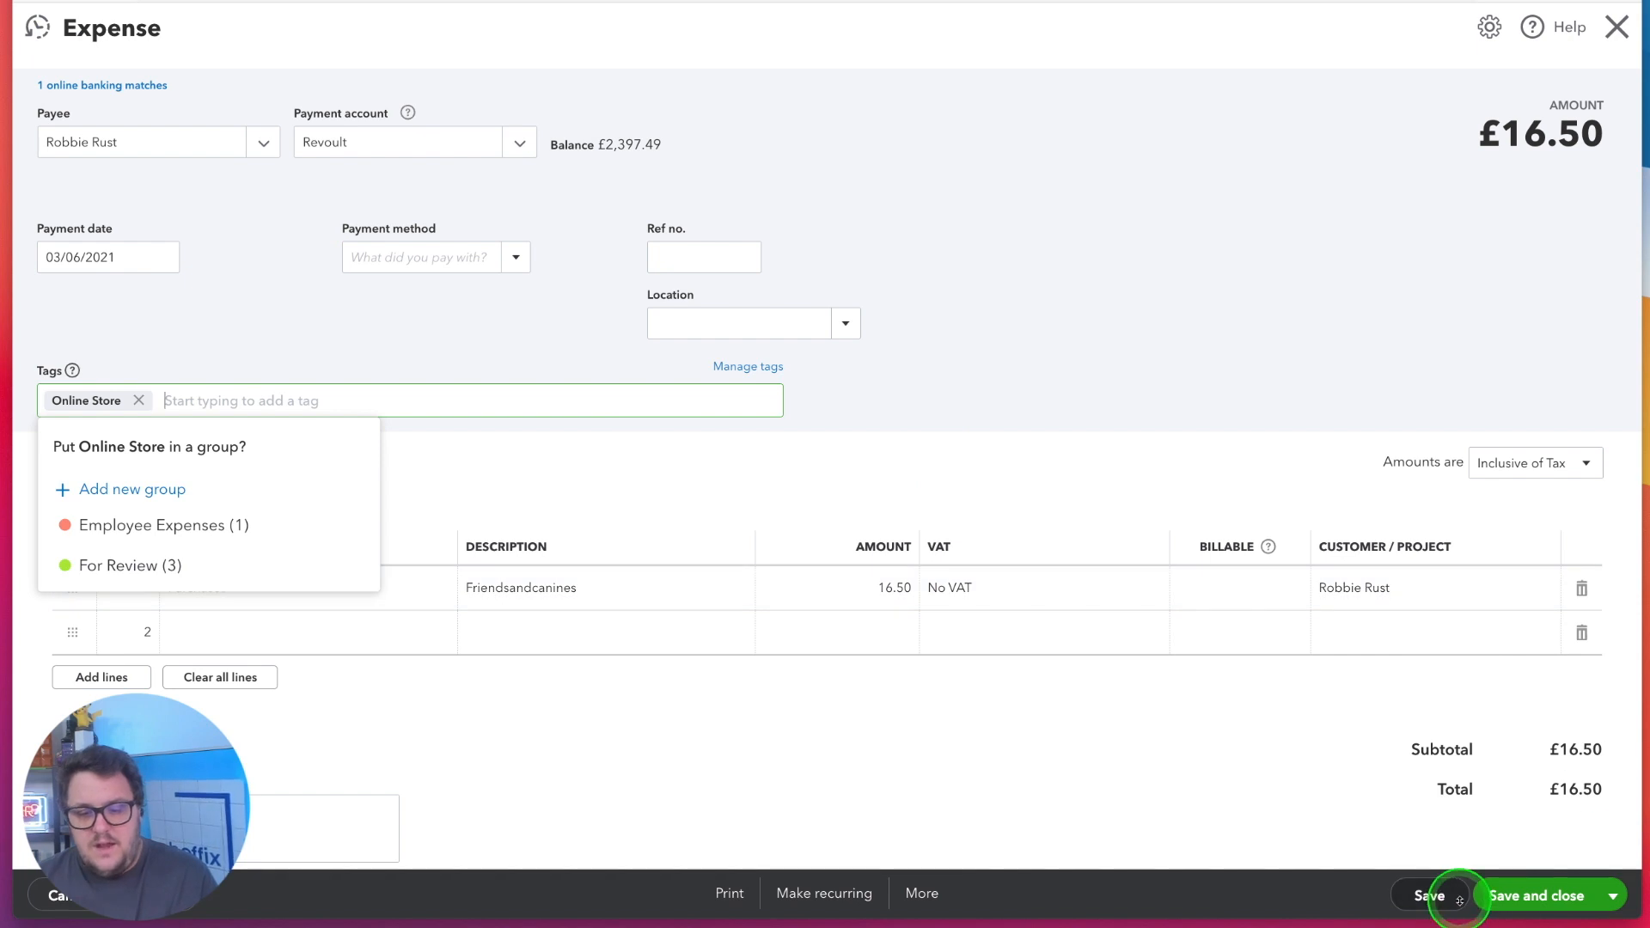
# Save the £16.50 expense with the Online Store tag and open the £300.00 expense dated 04/01/2021 from the recent expenses
pyautogui.click(618, 467)
pyautogui.click(37, 27)
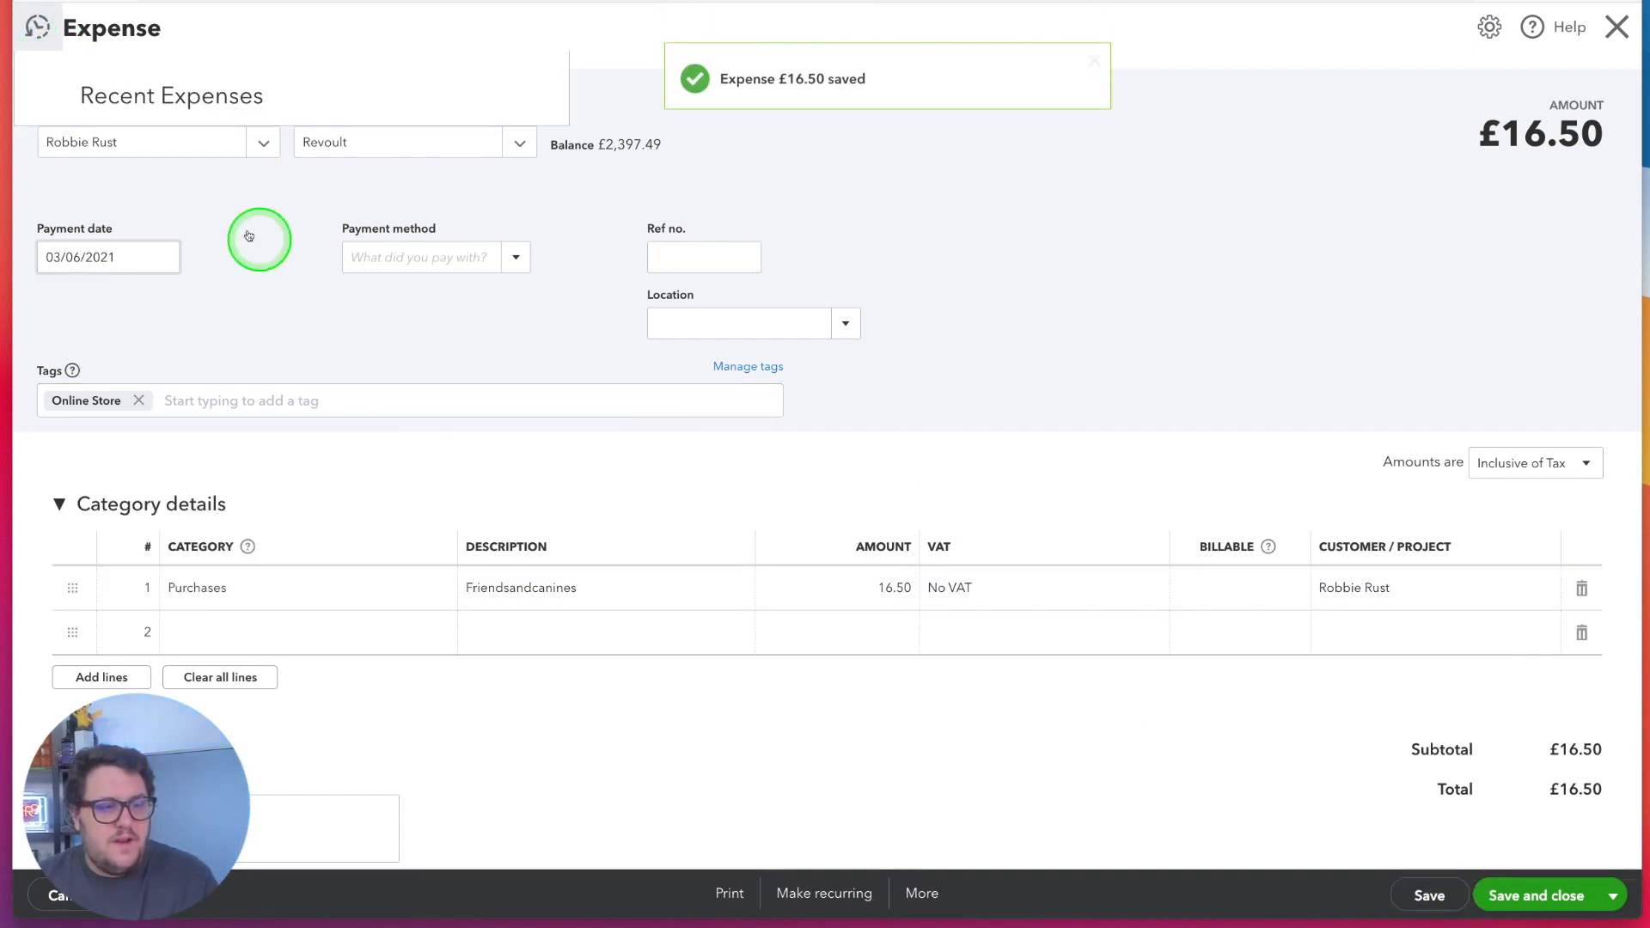
pyautogui.scroll(-3, 283, 236)
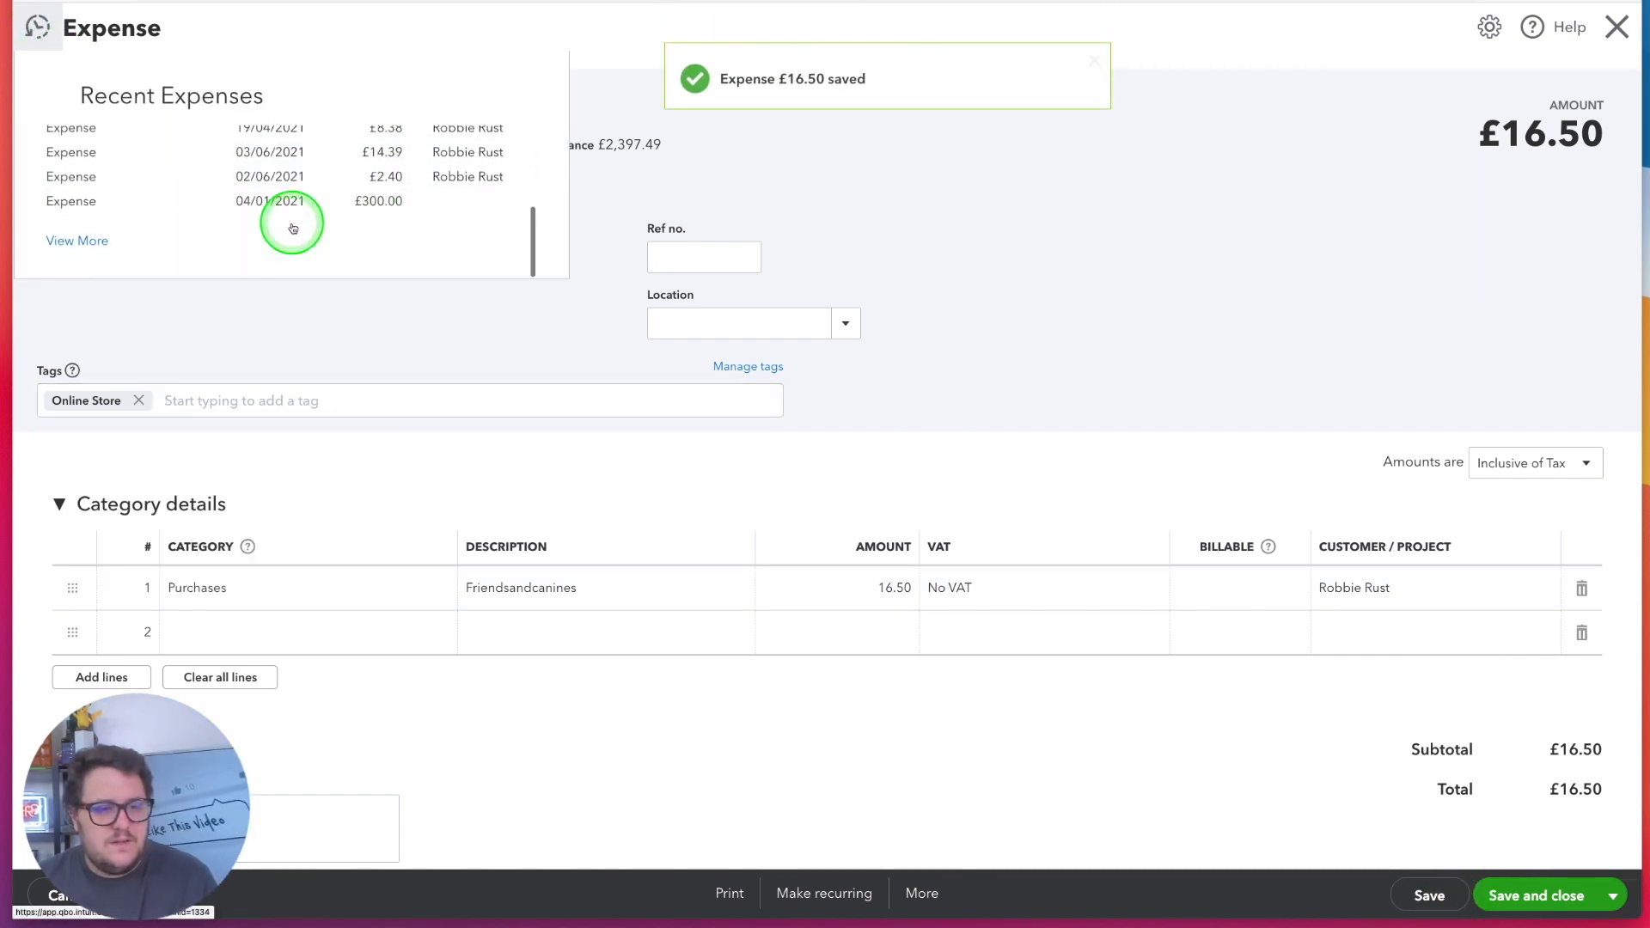
pyautogui.click(261, 198)
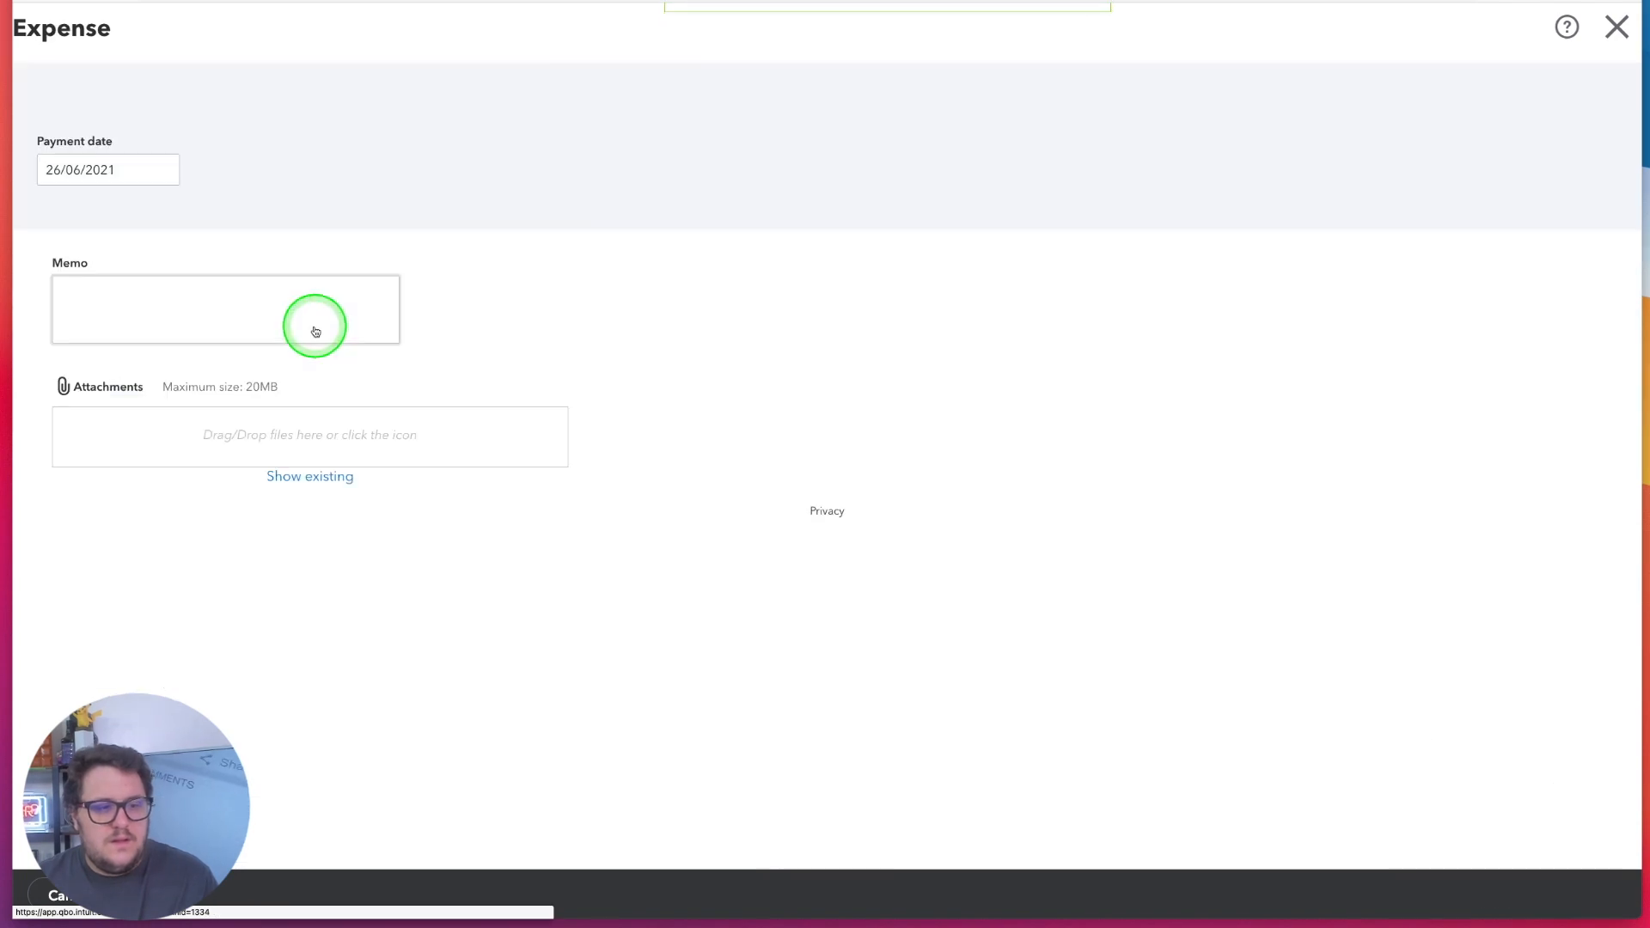
# Tag the £300.00 expense with Derby Store, and save and close it
pyautogui.click(173, 402)
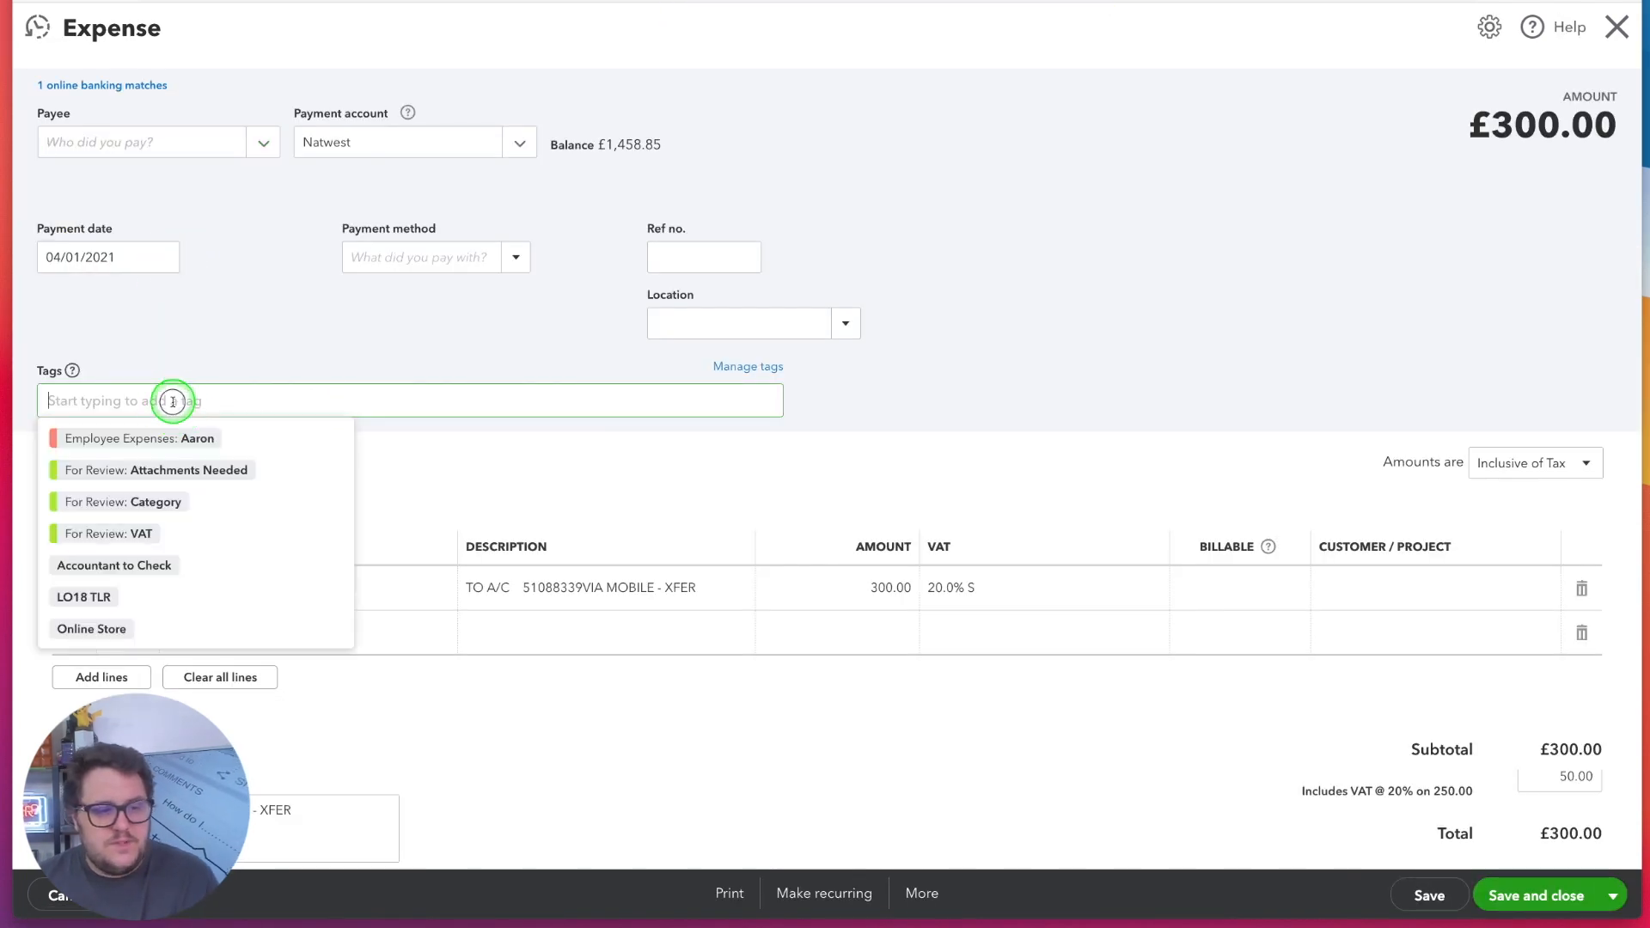
pyautogui.doubleClick(83, 395)
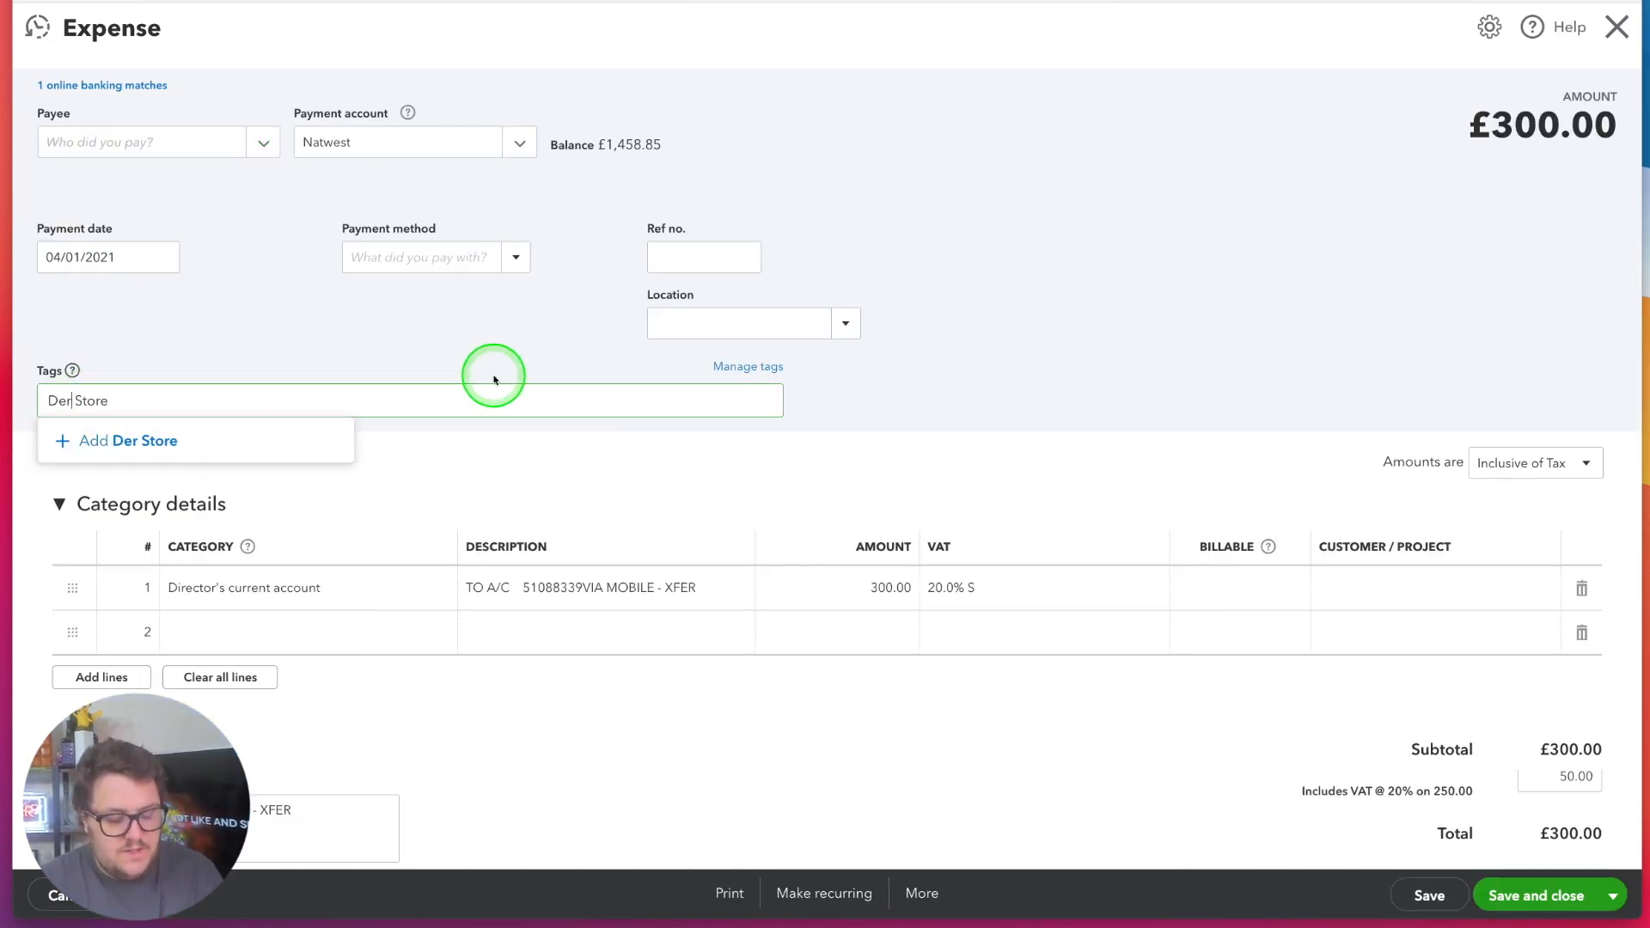
pyautogui.click(748, 443)
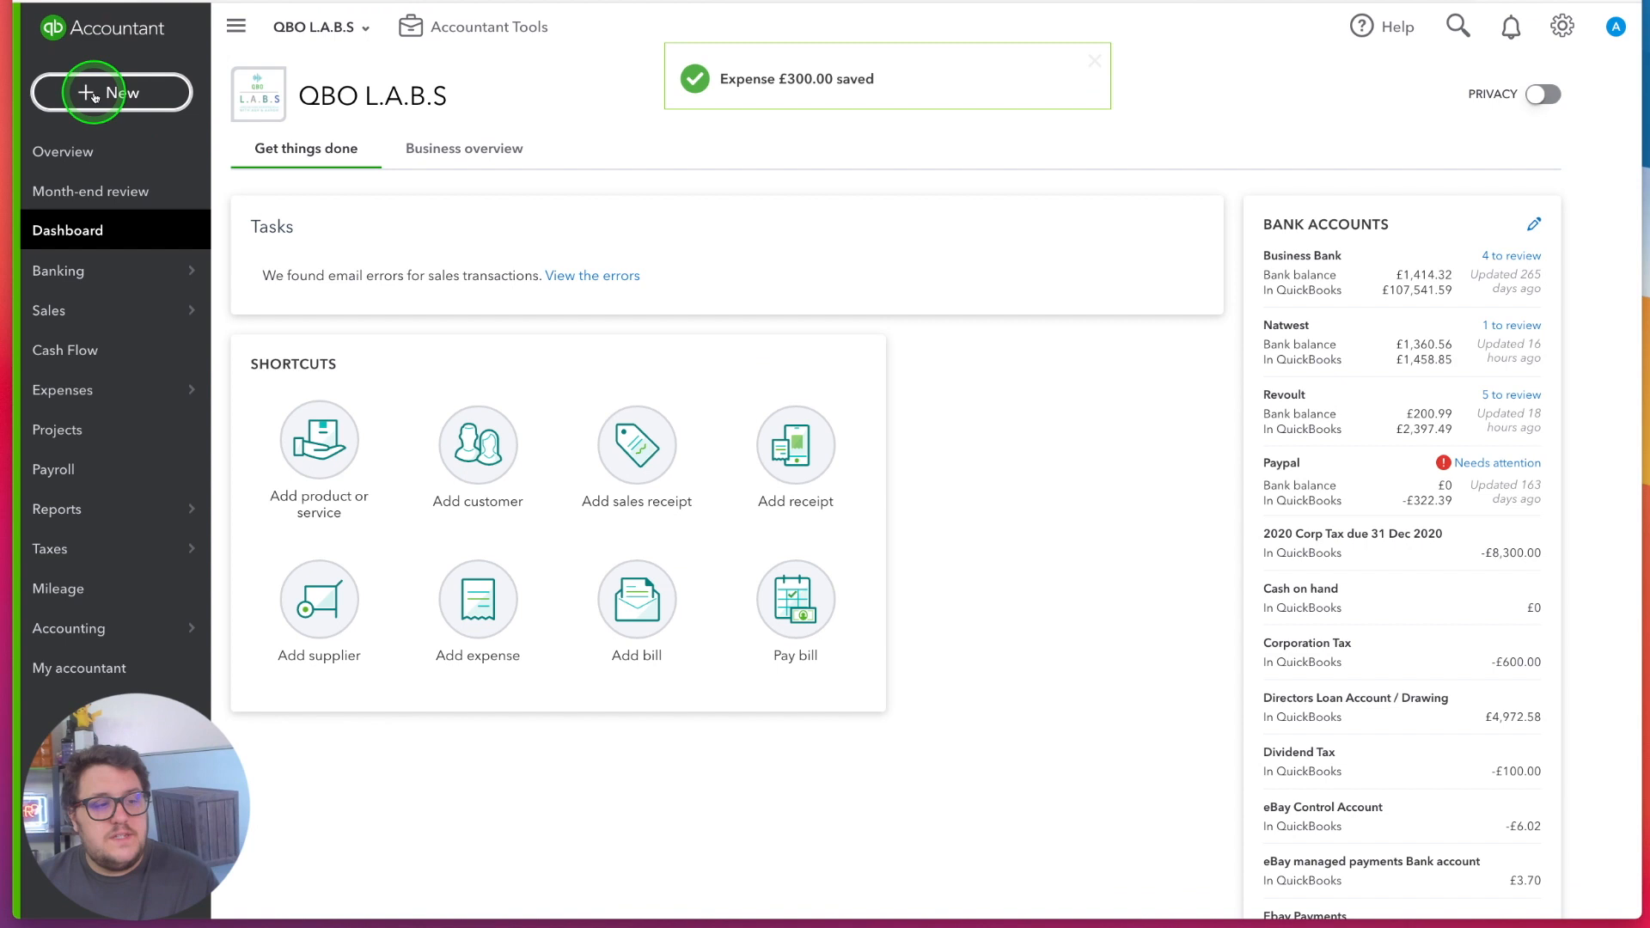
pyautogui.click(110, 92)
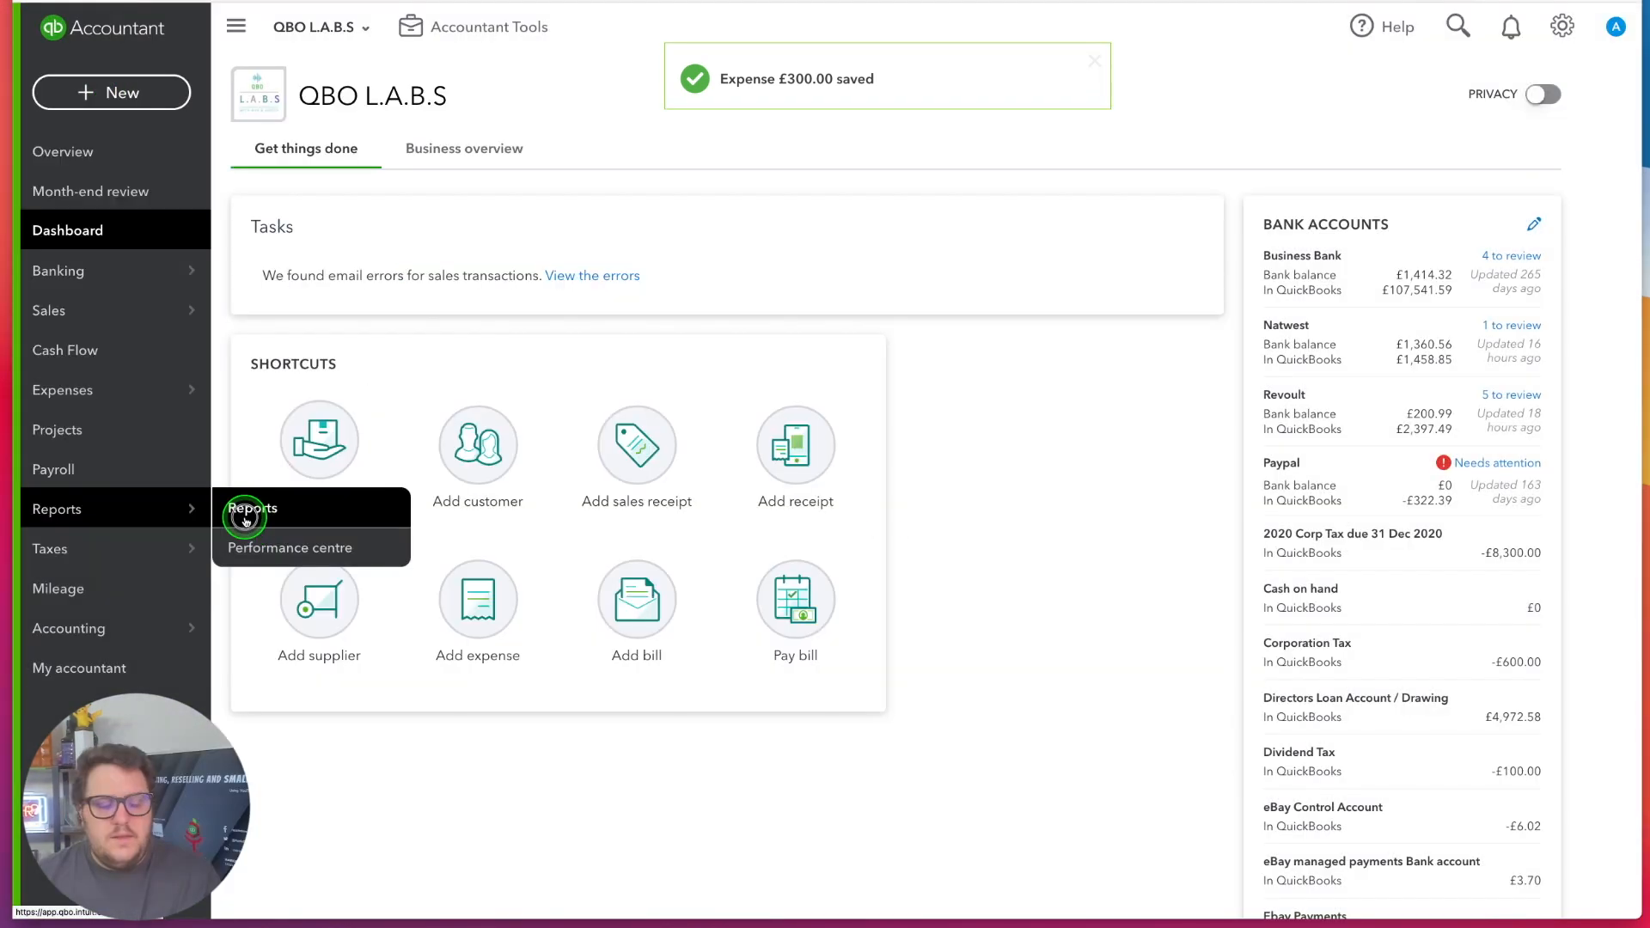
# Run the Profit and Loss by Tag Group report with columns displayed by Online vs Store
pyautogui.click(239, 513)
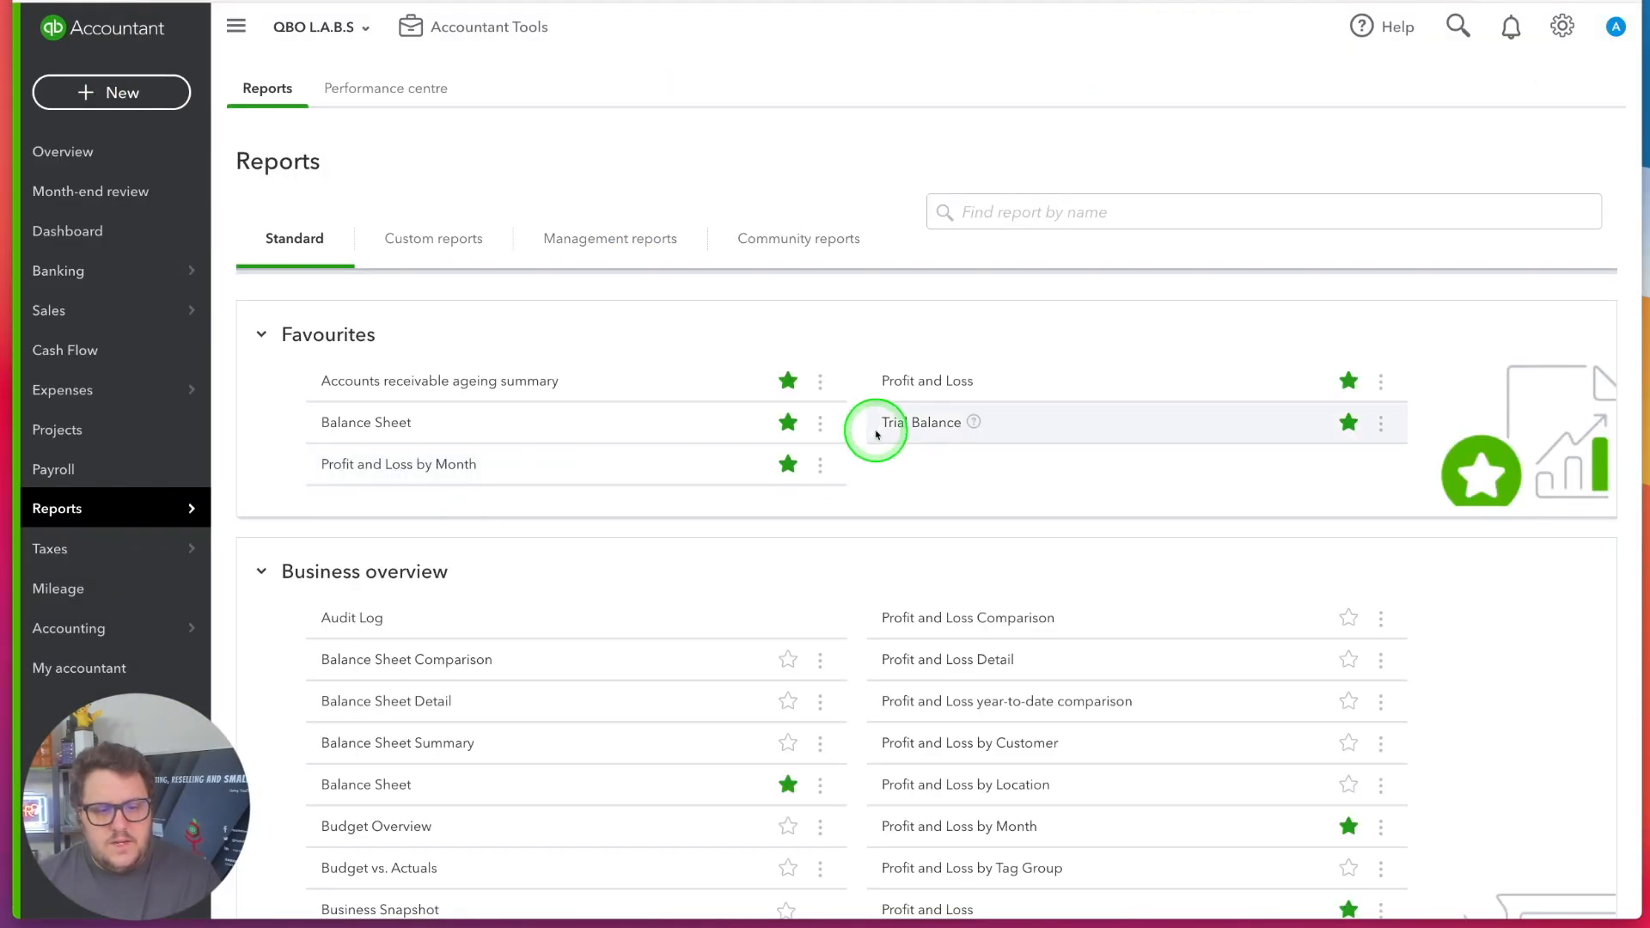
pyautogui.click(895, 381)
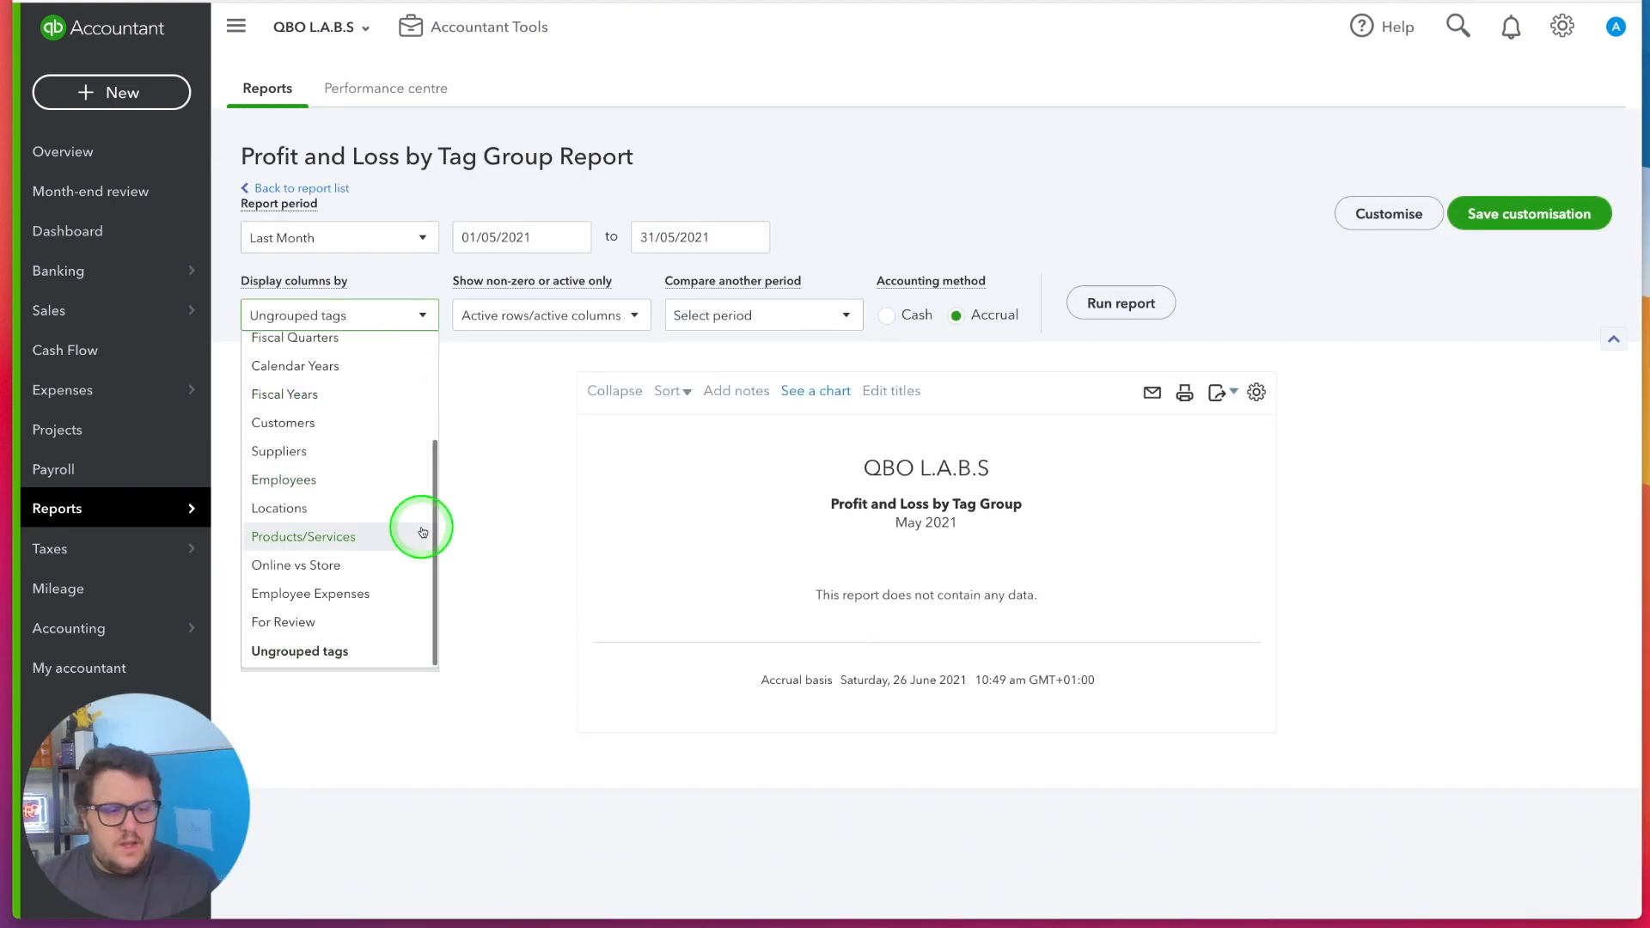
pyautogui.click(372, 564)
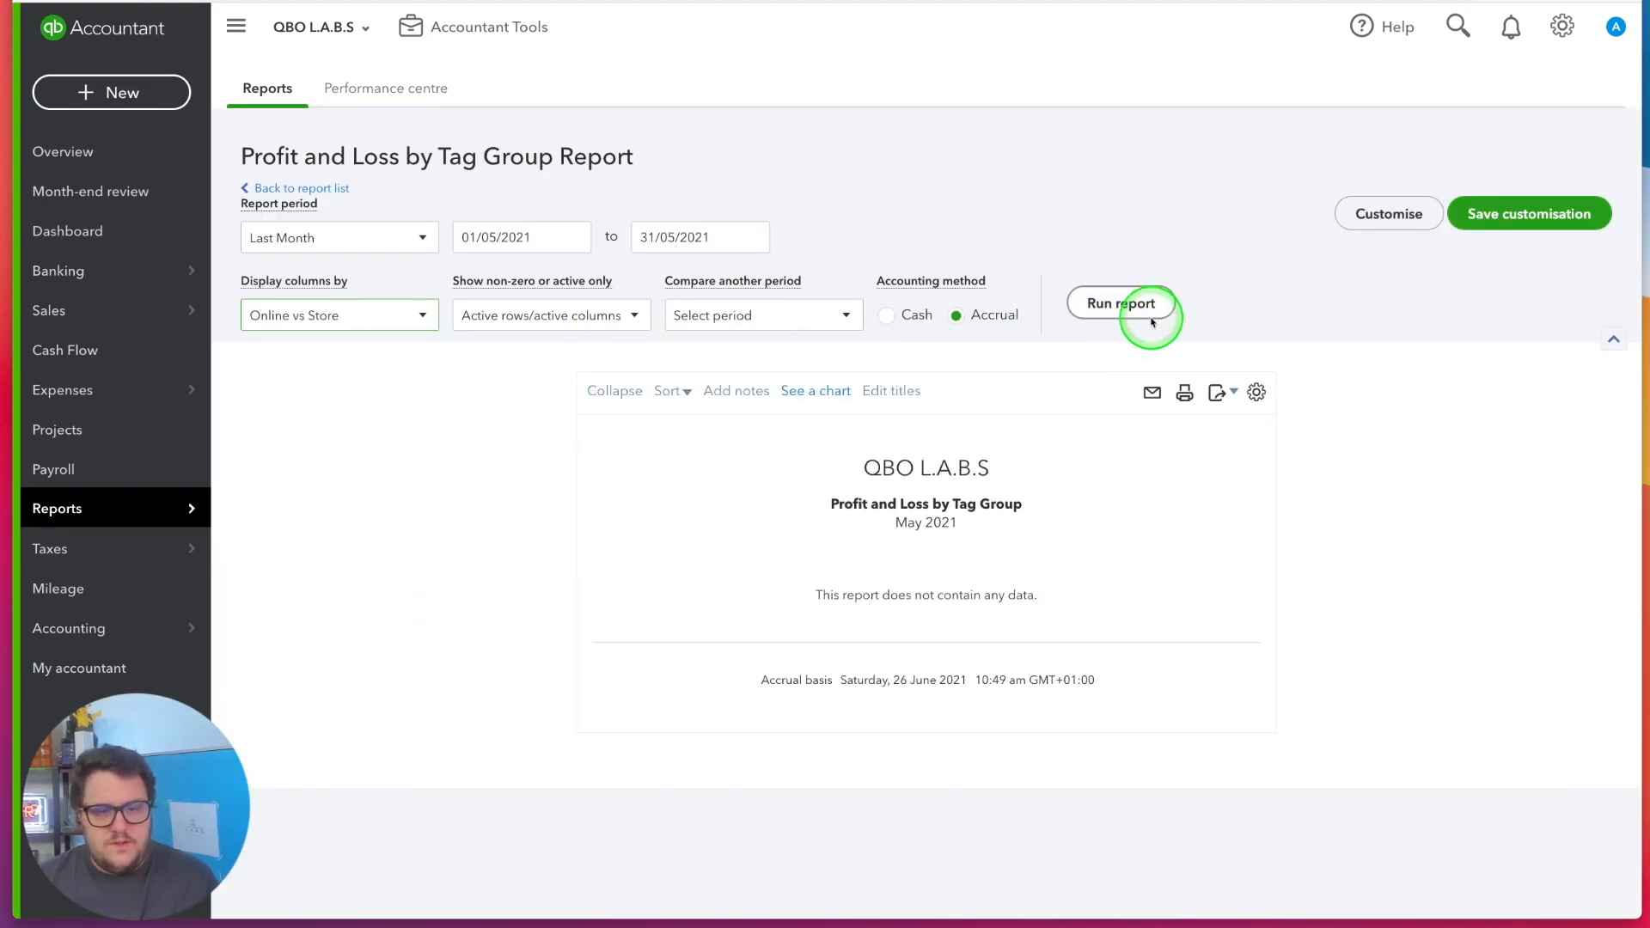
# Set the tag group report's period to All Dates and run it again
pyautogui.click(339, 237)
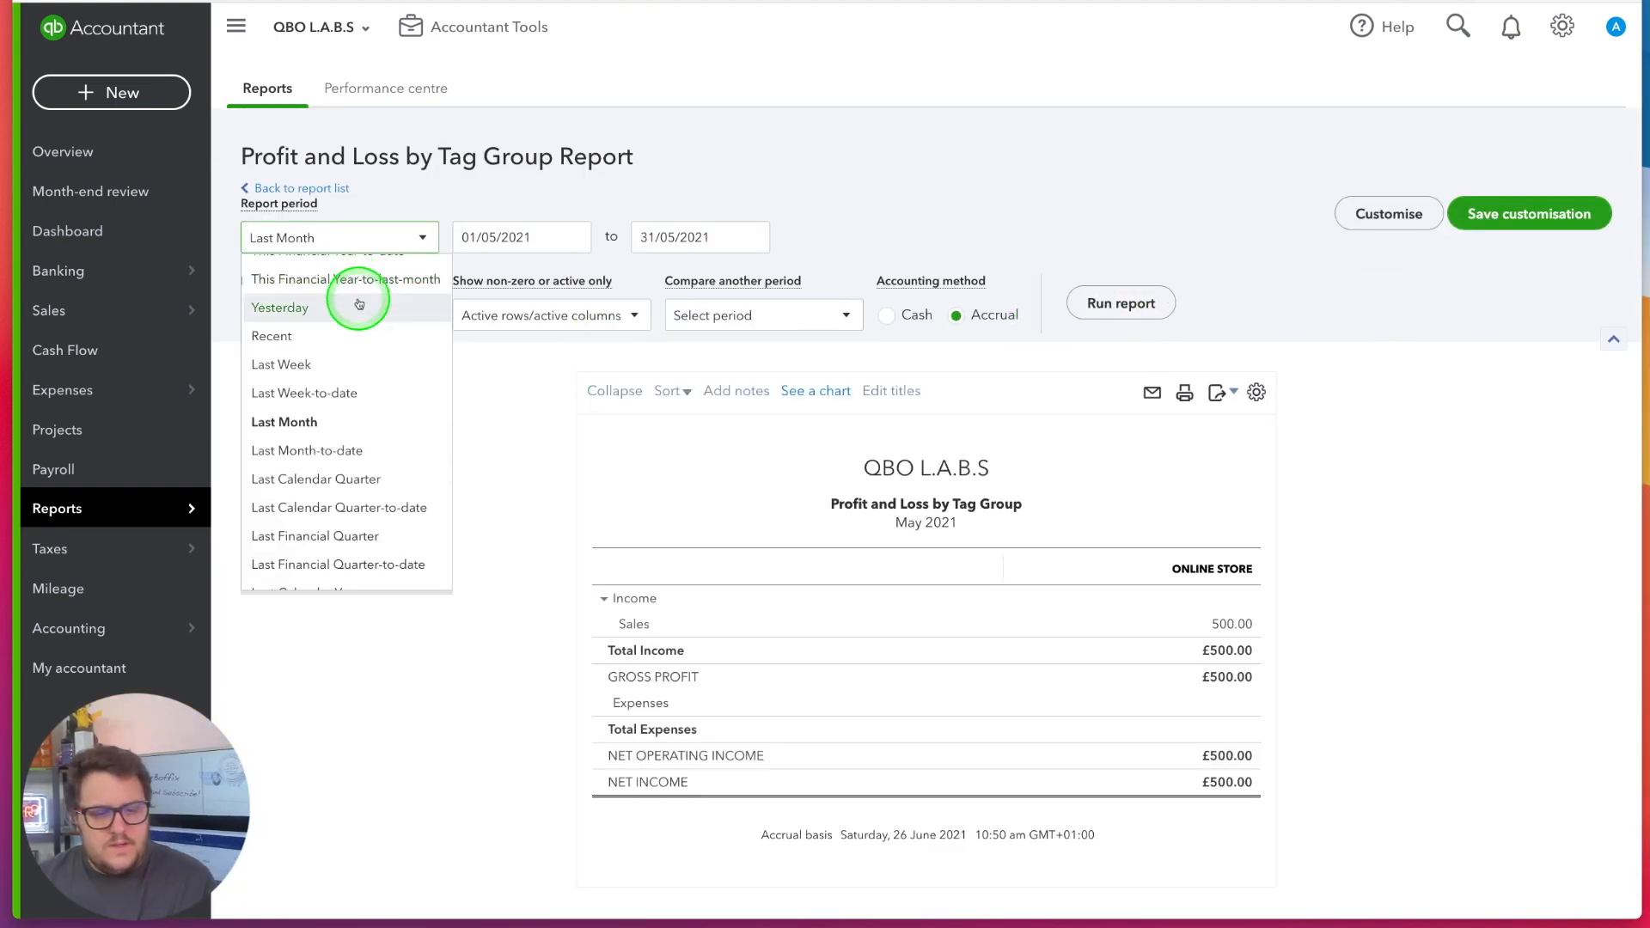
pyautogui.scroll(3, 353, 302)
pyautogui.click(343, 271)
pyautogui.click(1113, 299)
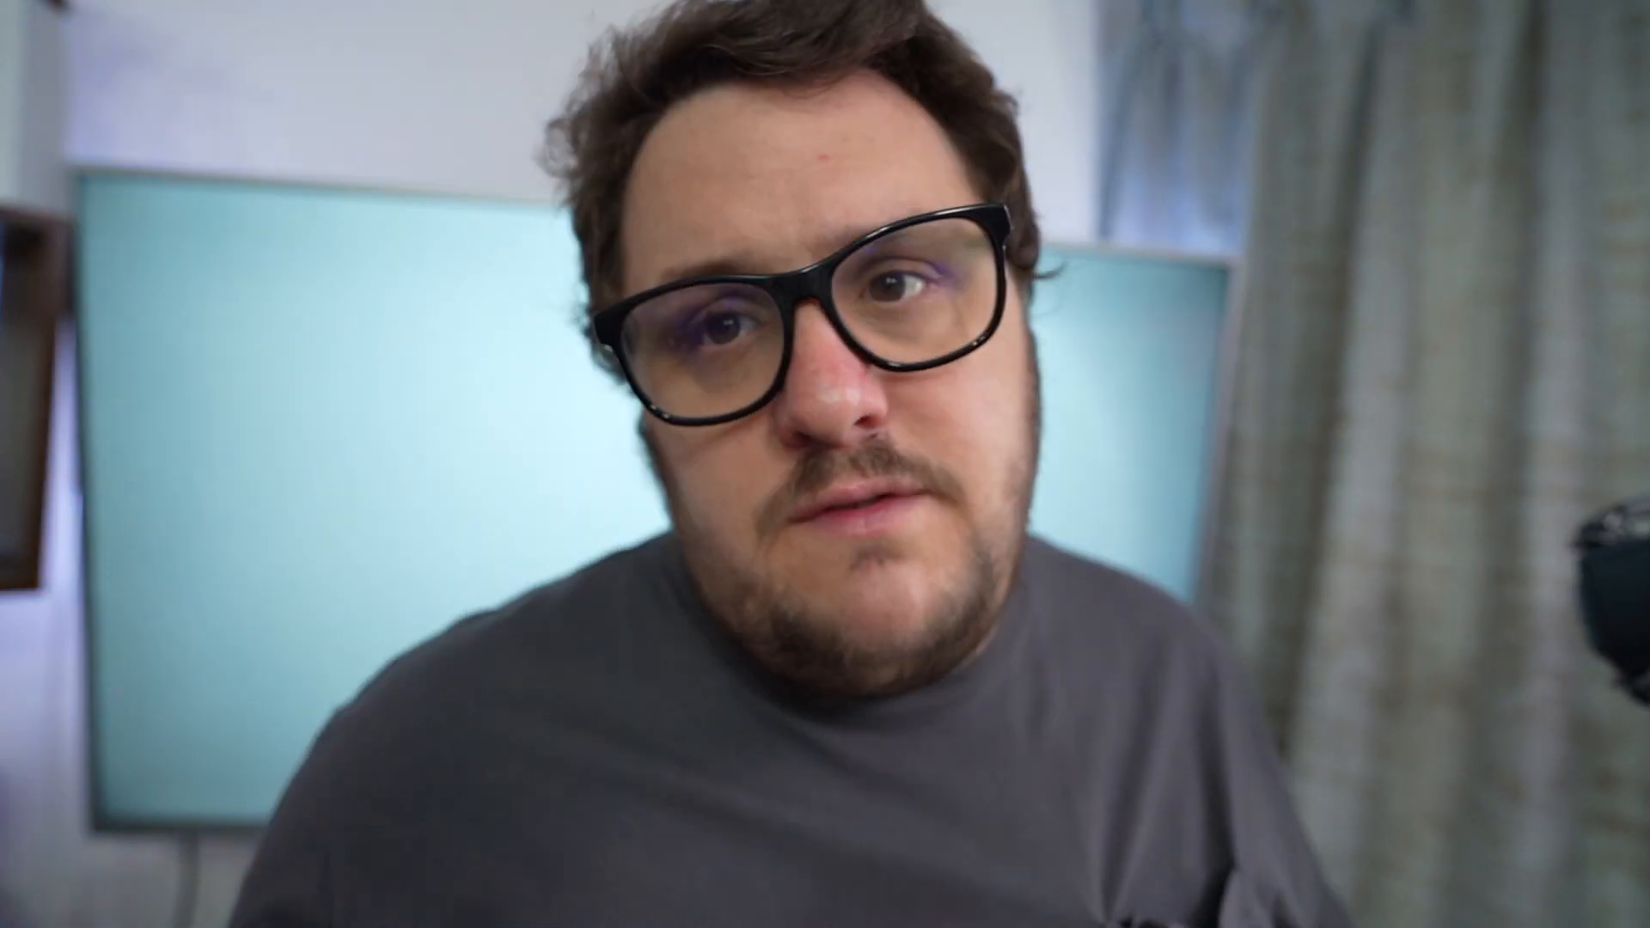
pyautogui.click(1371, 423)
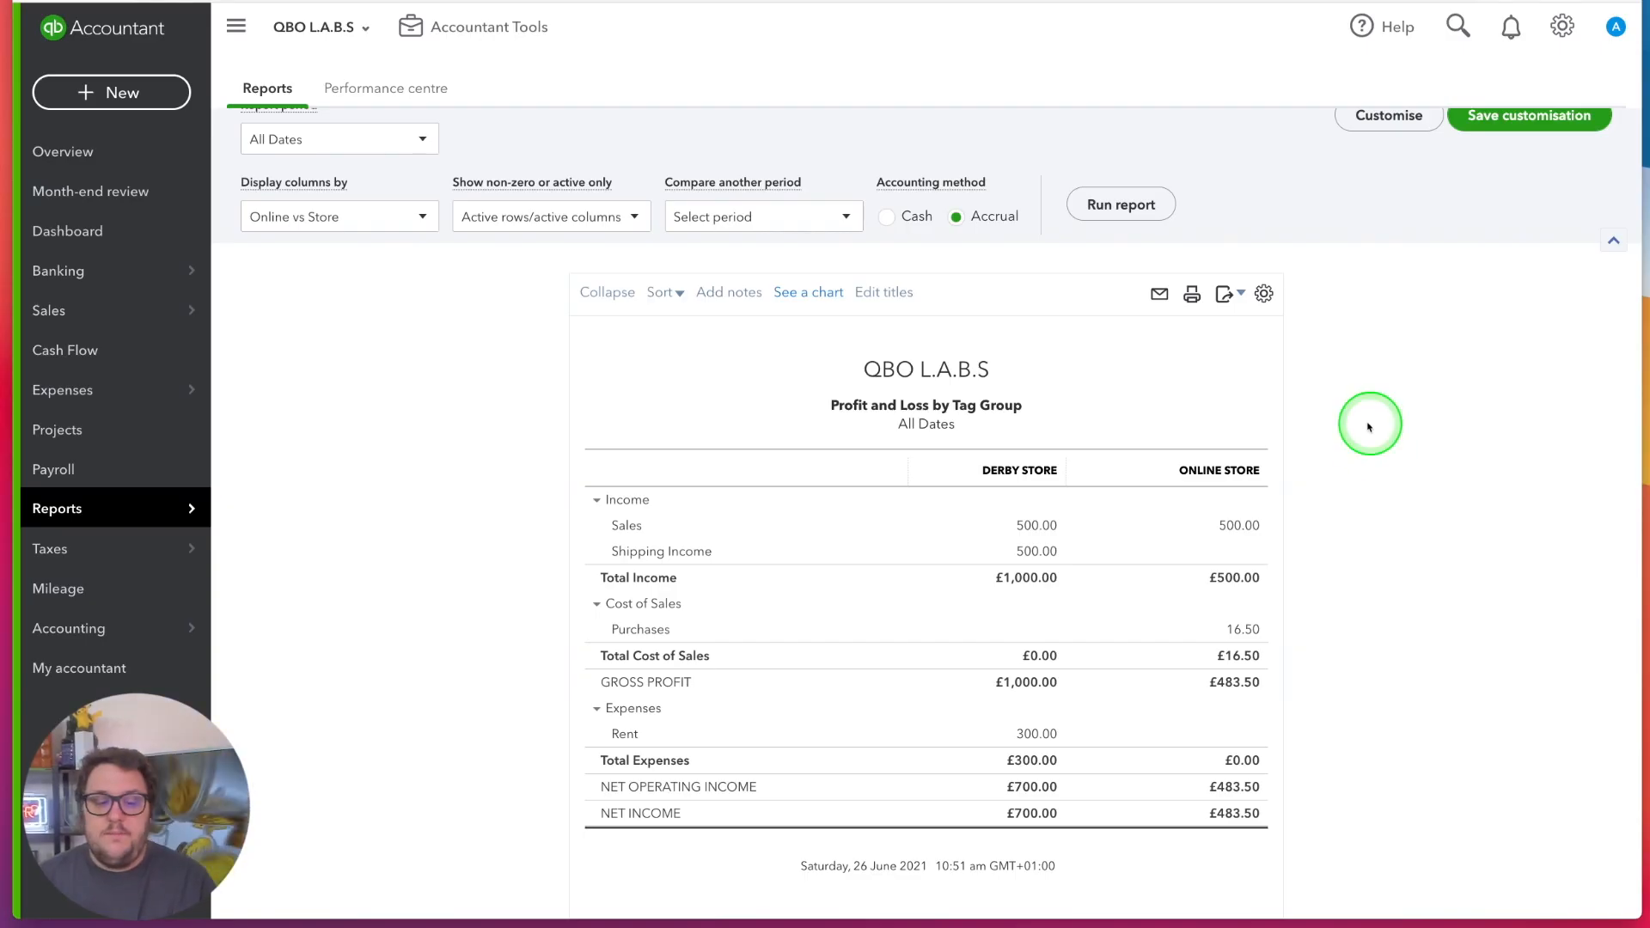
pyautogui.click(1066, 537)
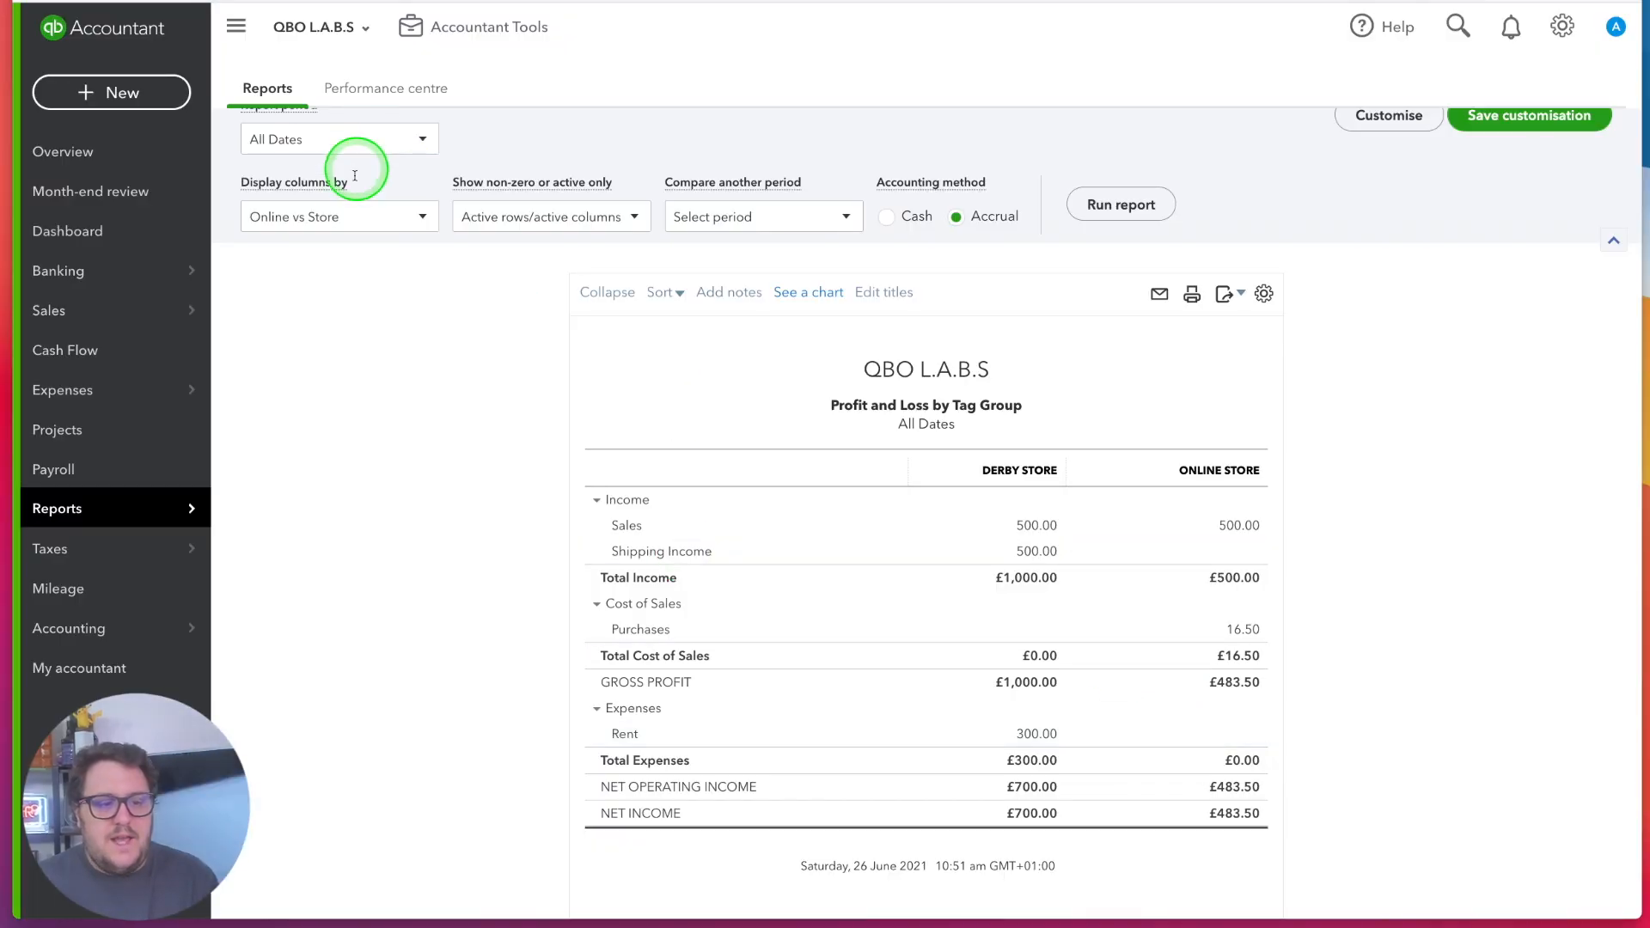
pyautogui.click(357, 215)
pyautogui.scroll(3, 353, 275)
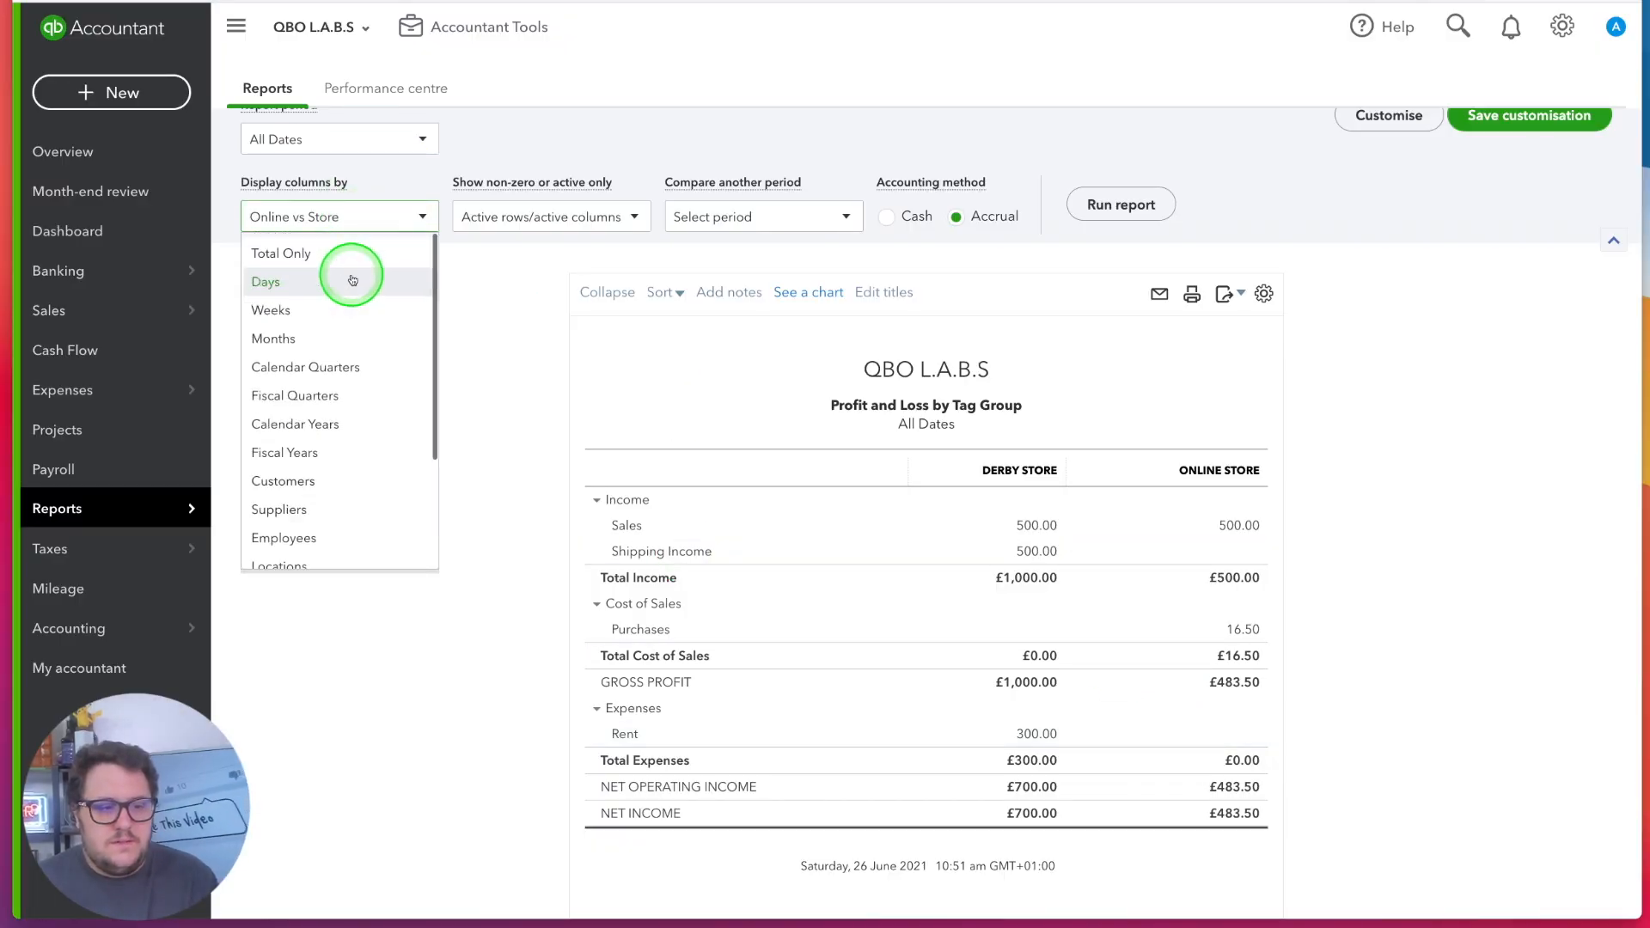
pyautogui.scroll(-15, 1513, 593)
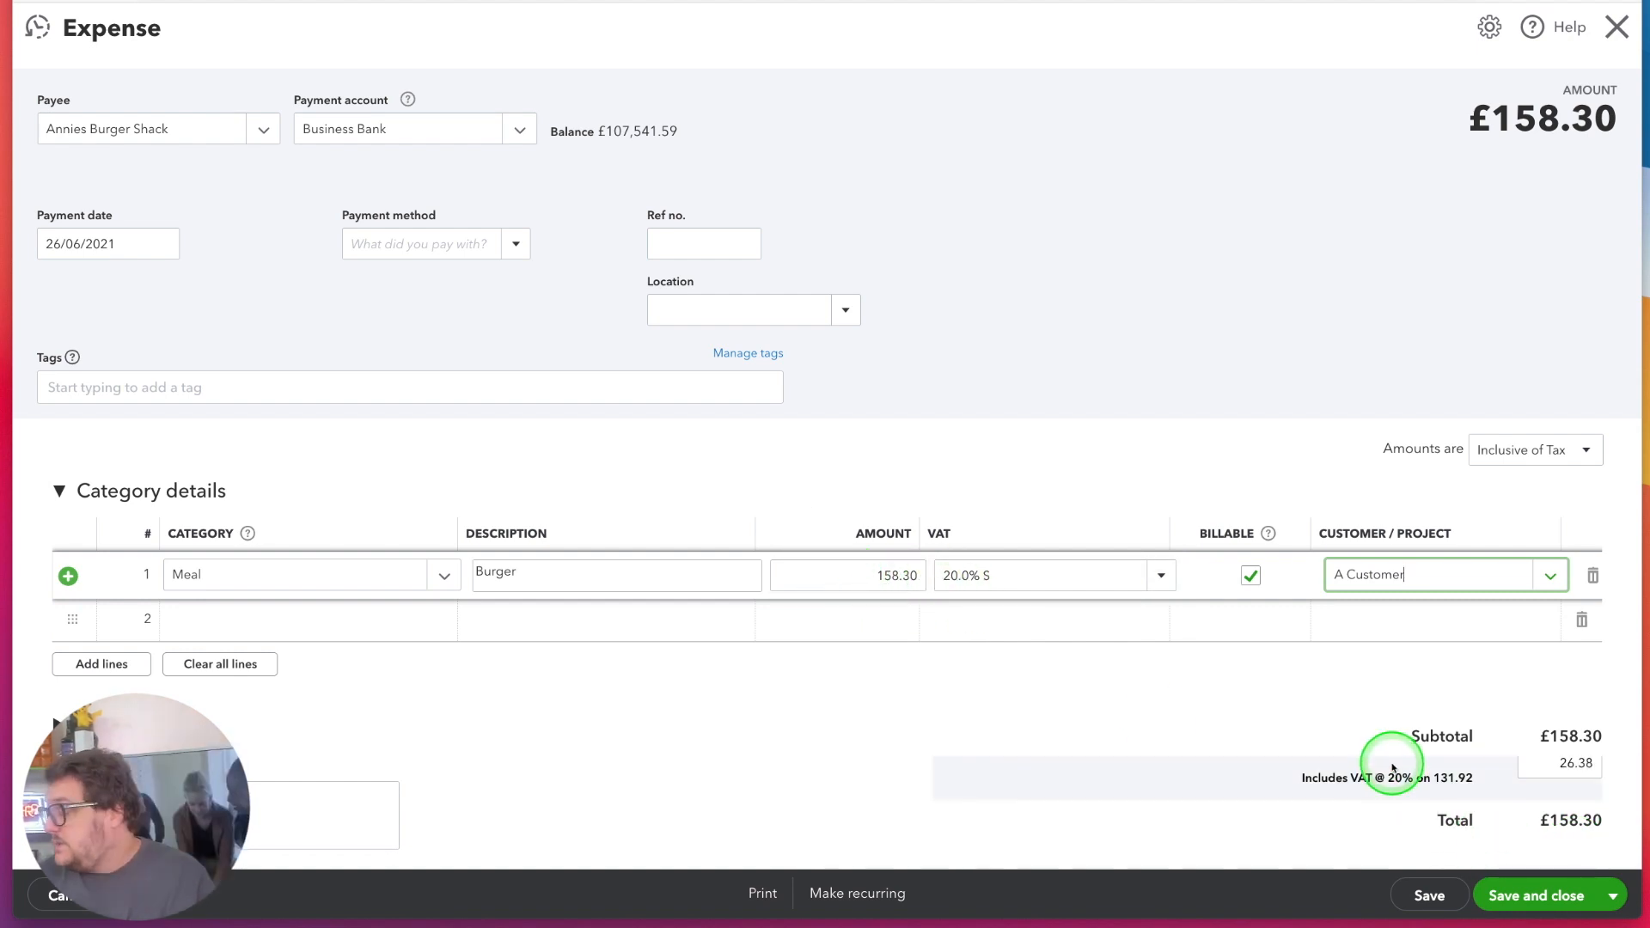
# Save and close the £158.30 Annies Burger Shack meal expense marked billable to A Customer
pyautogui.click(1517, 896)
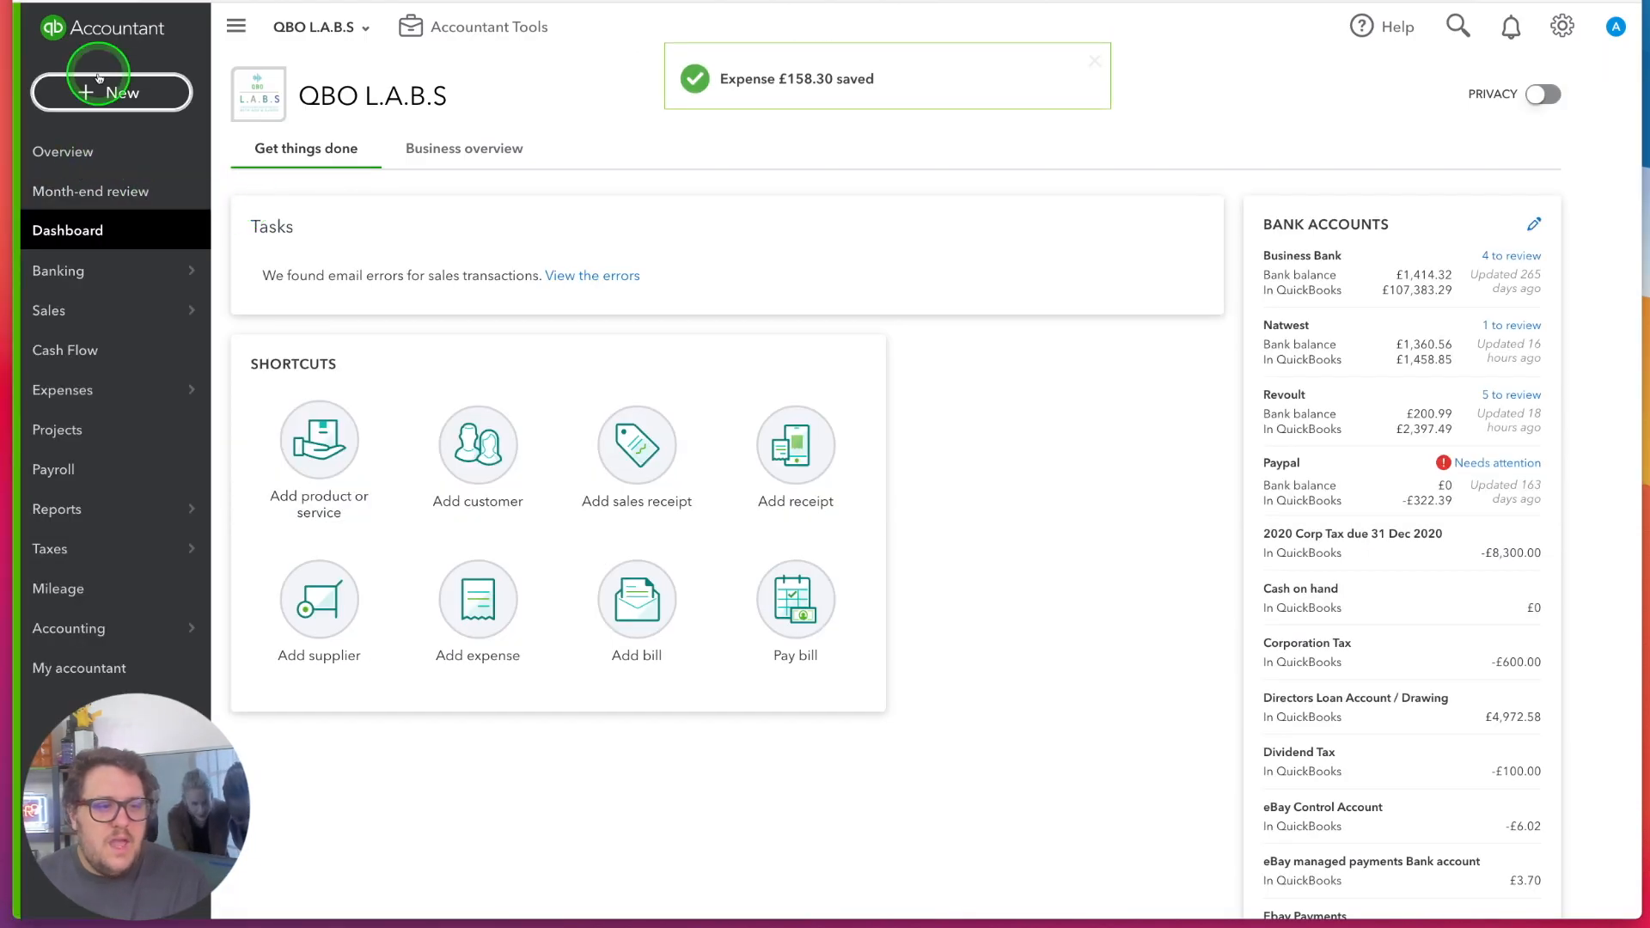
# Add the Burger billable expense to a new invoice for A Customer, and leave the invoice without saving
pyautogui.click(96, 91)
pyautogui.click(119, 210)
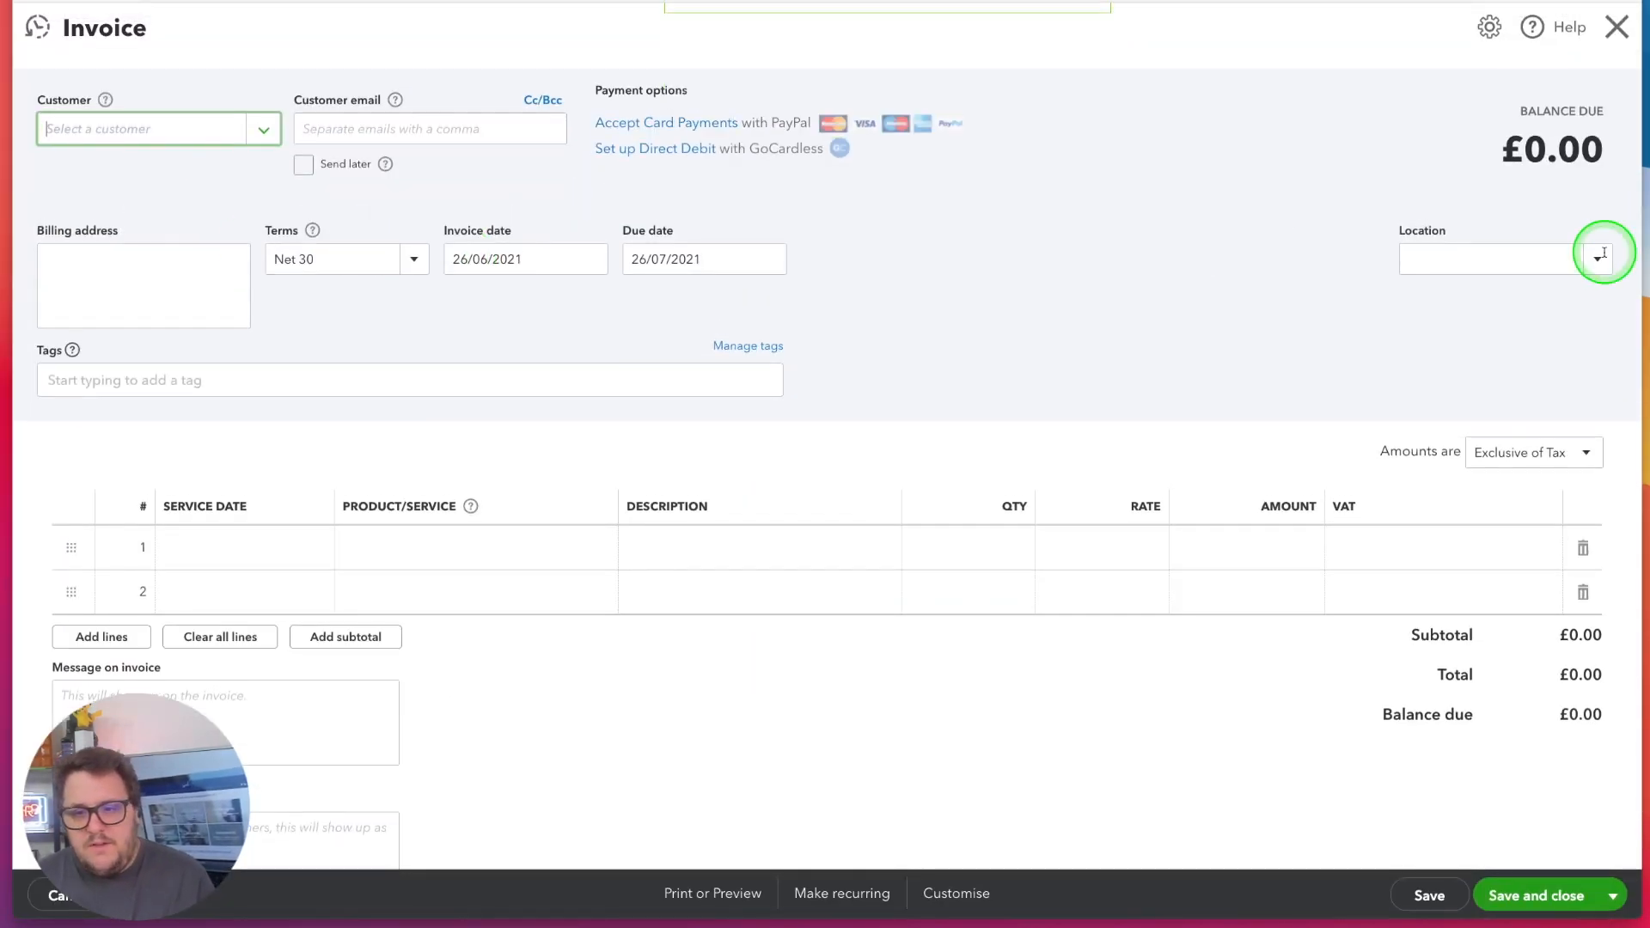
pyautogui.write('a')
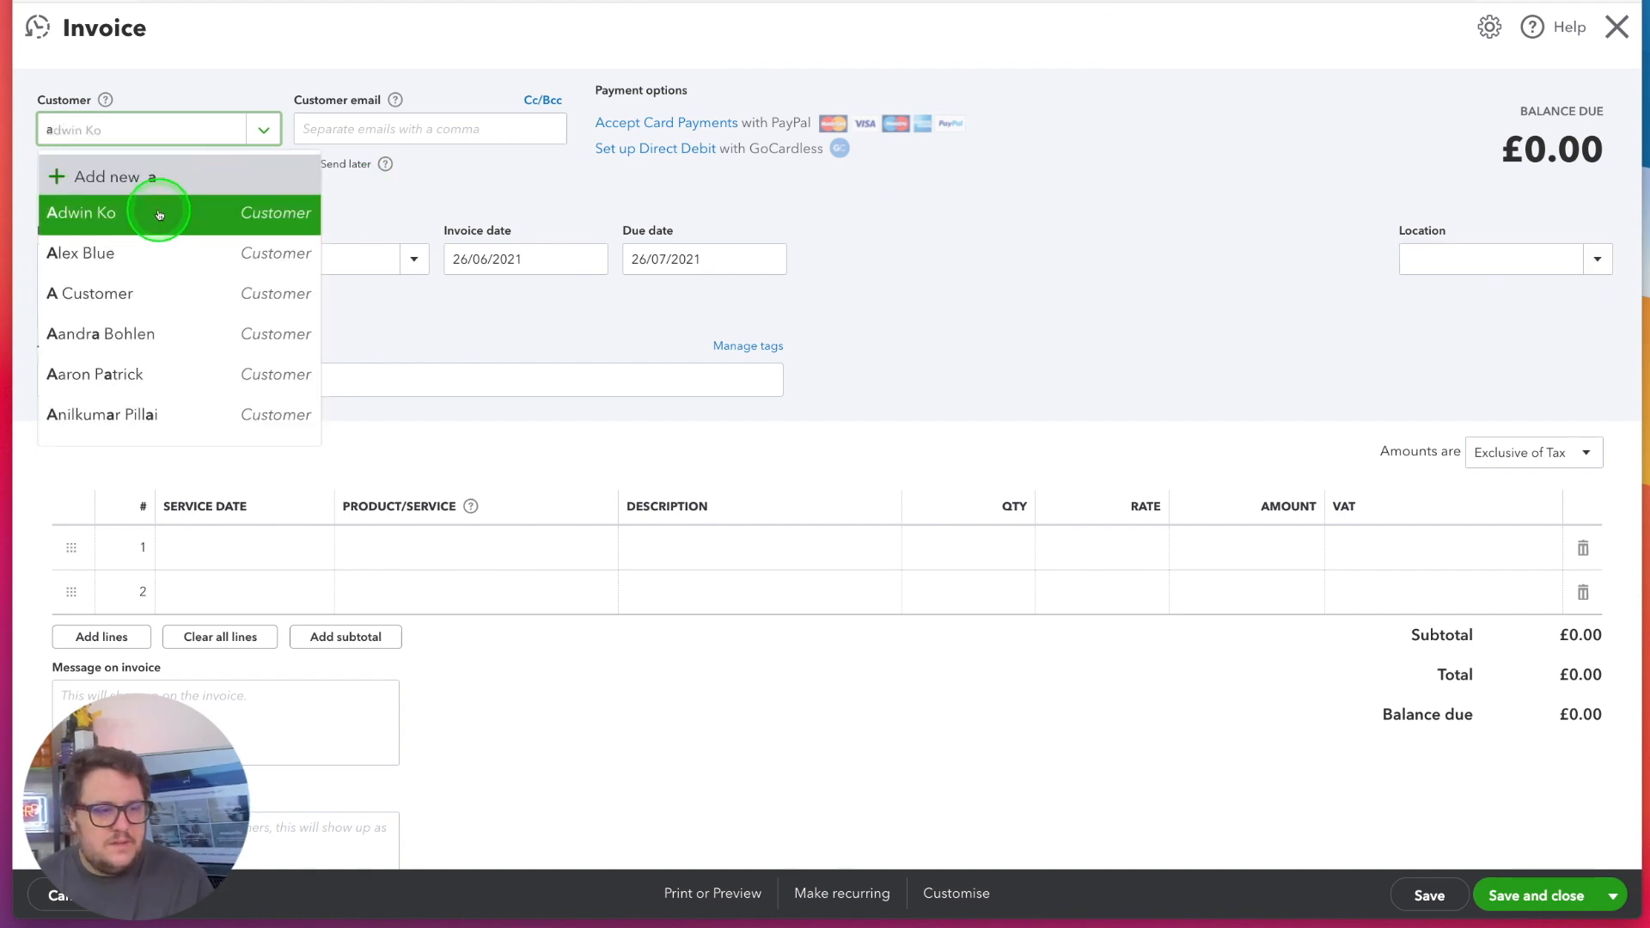
pyautogui.write(' c')
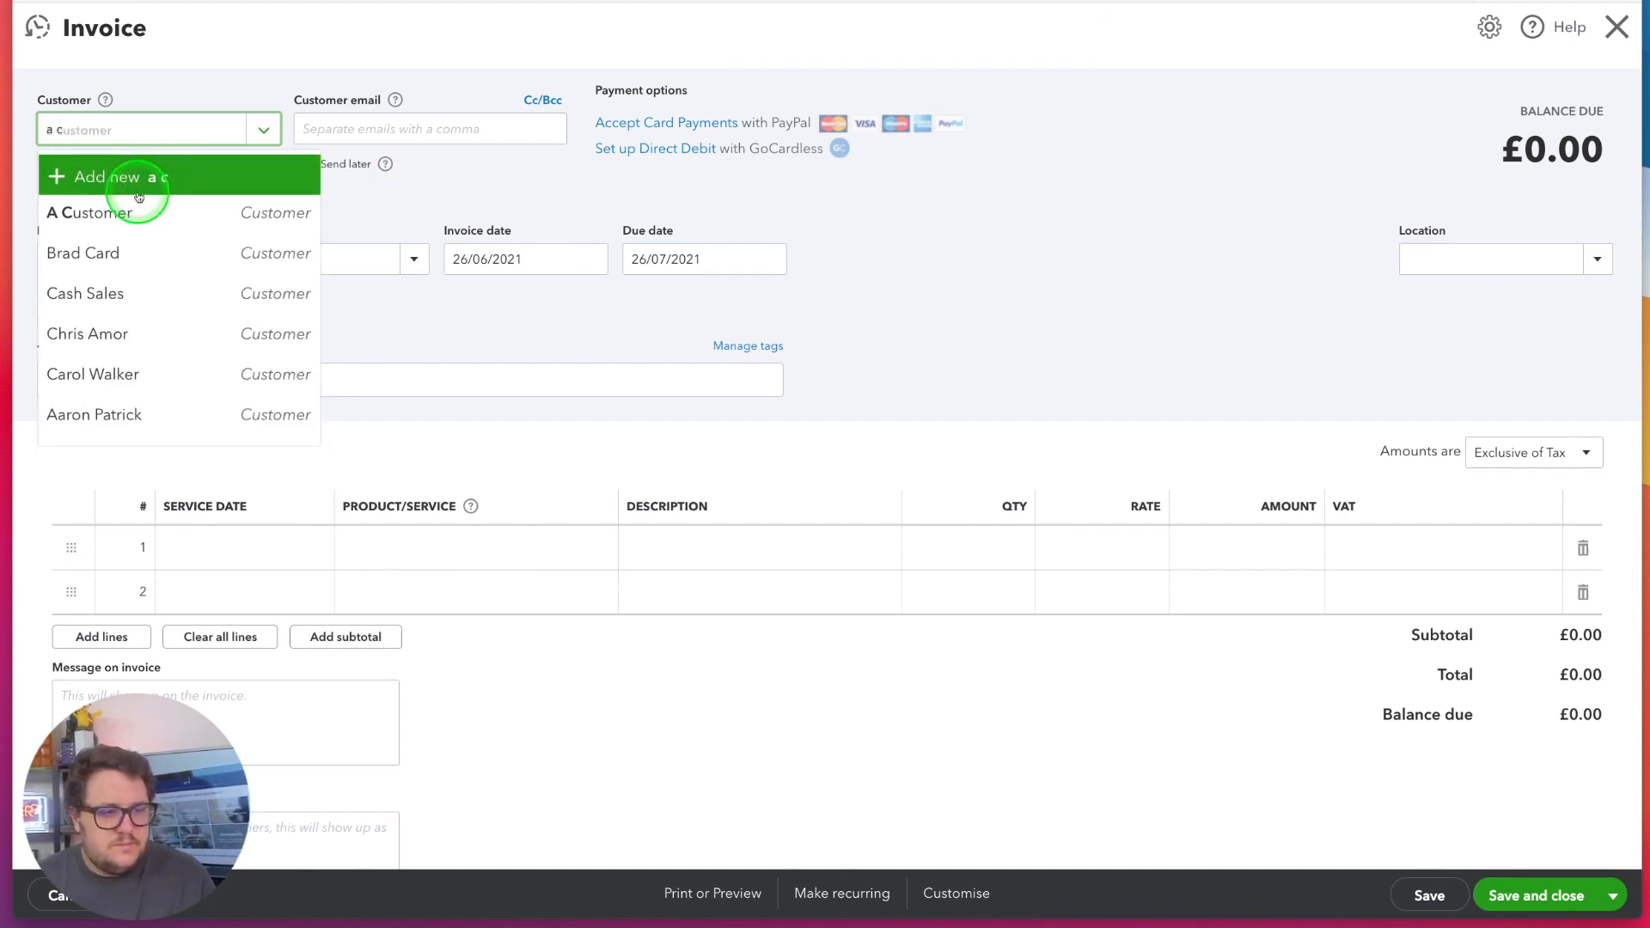
pyautogui.click(137, 211)
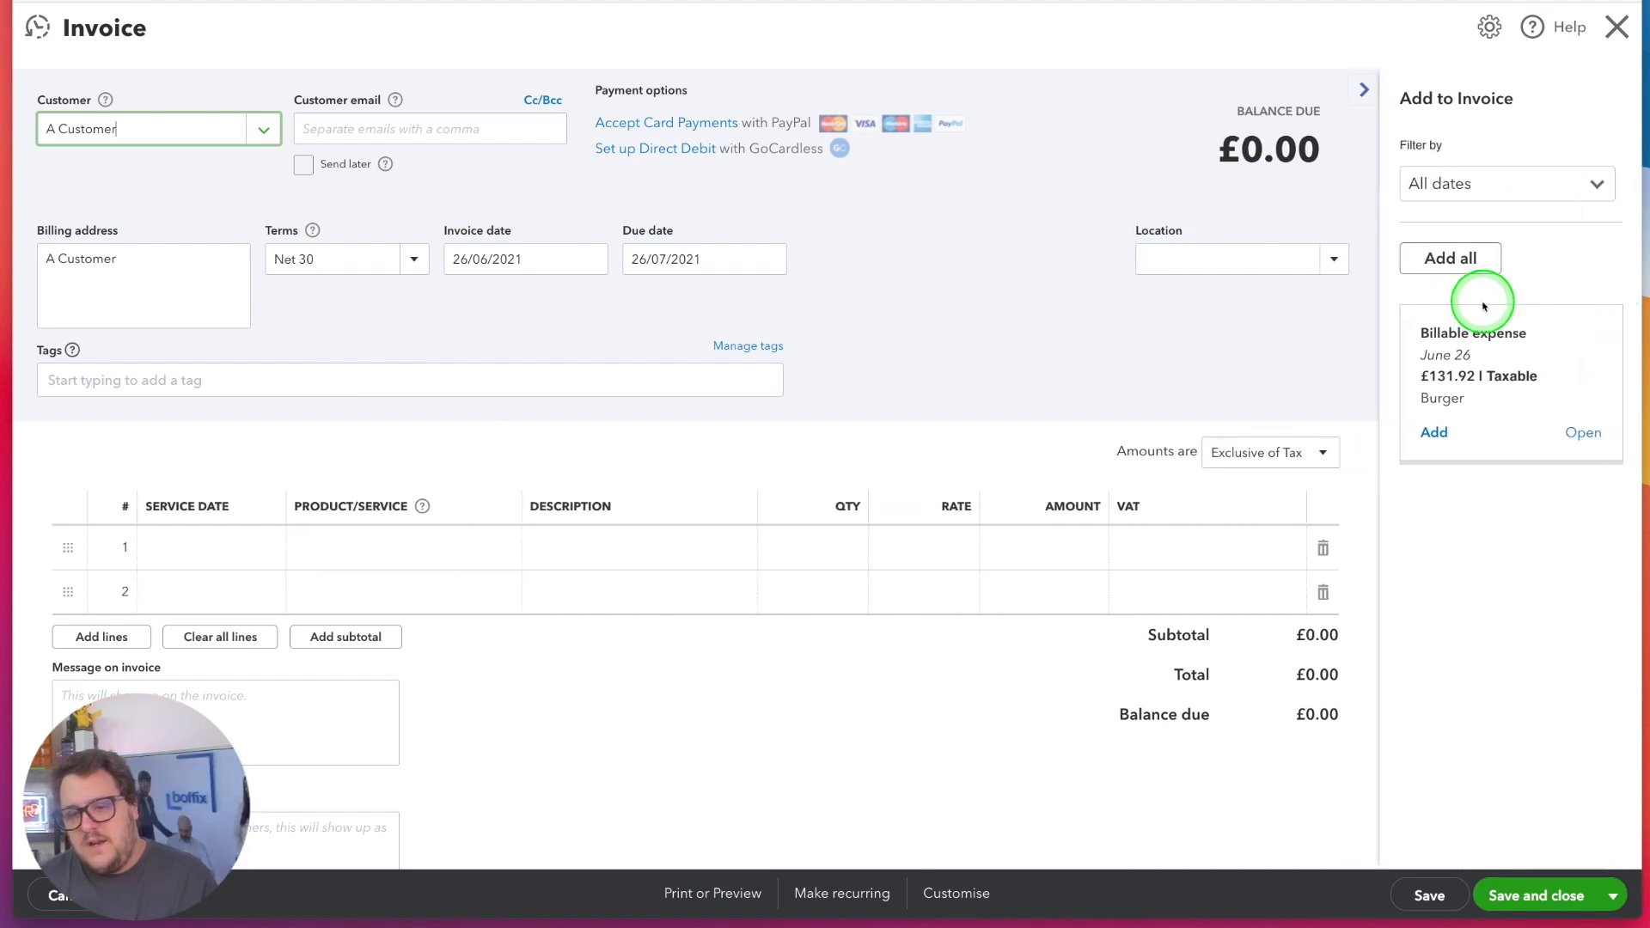
pyautogui.click(1433, 432)
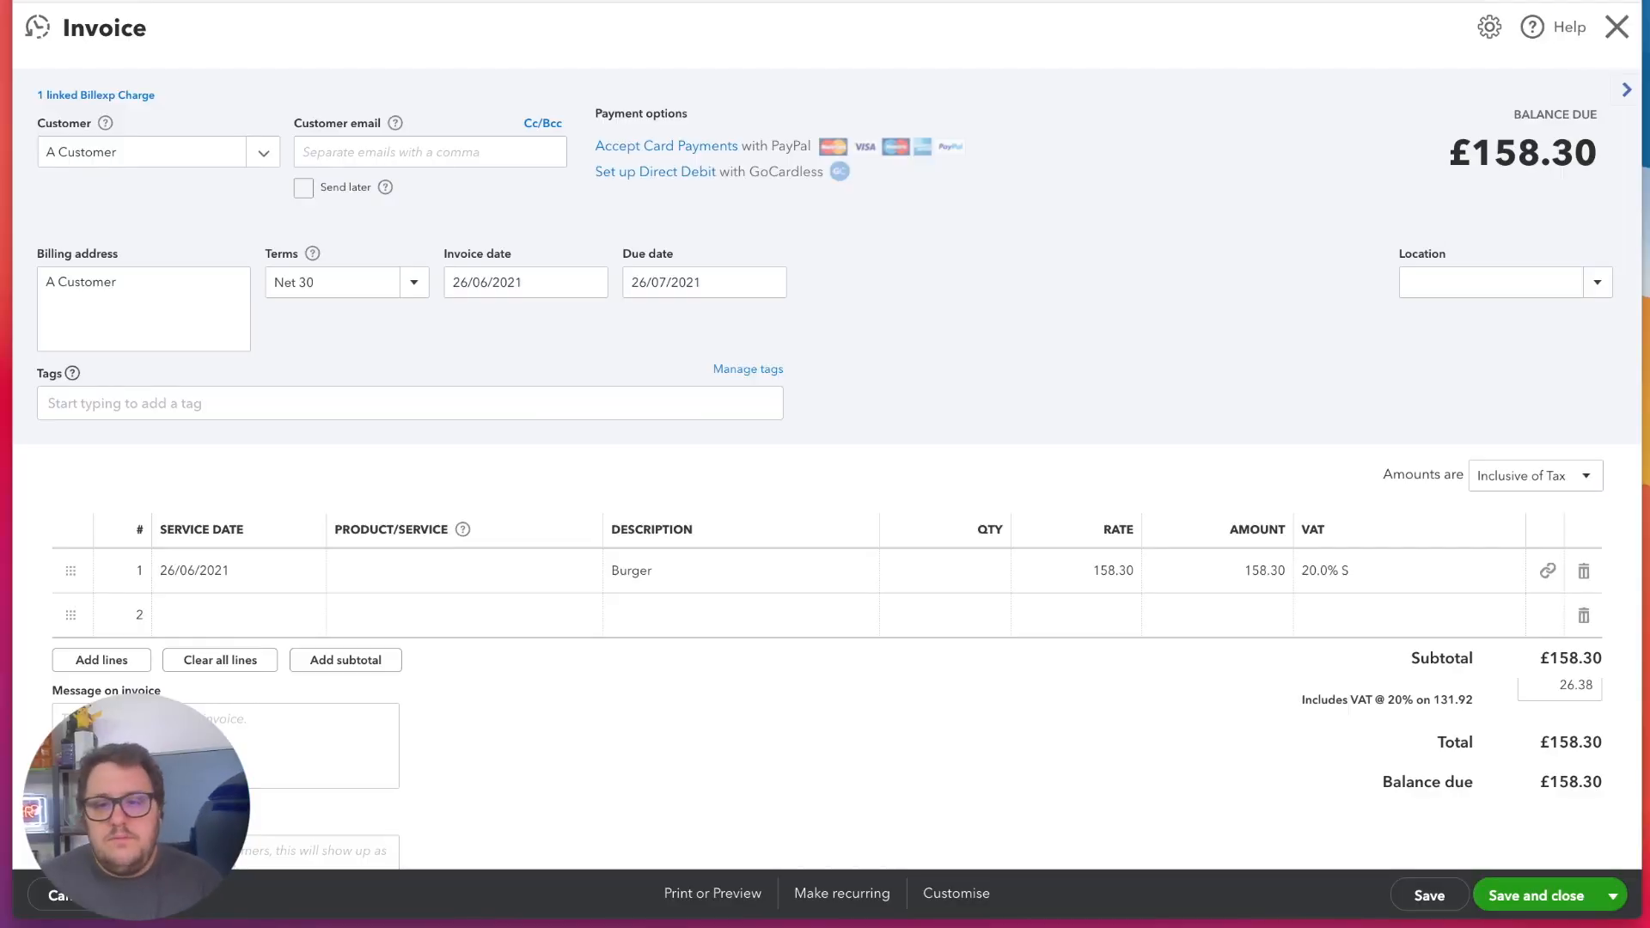
pyautogui.click(1616, 26)
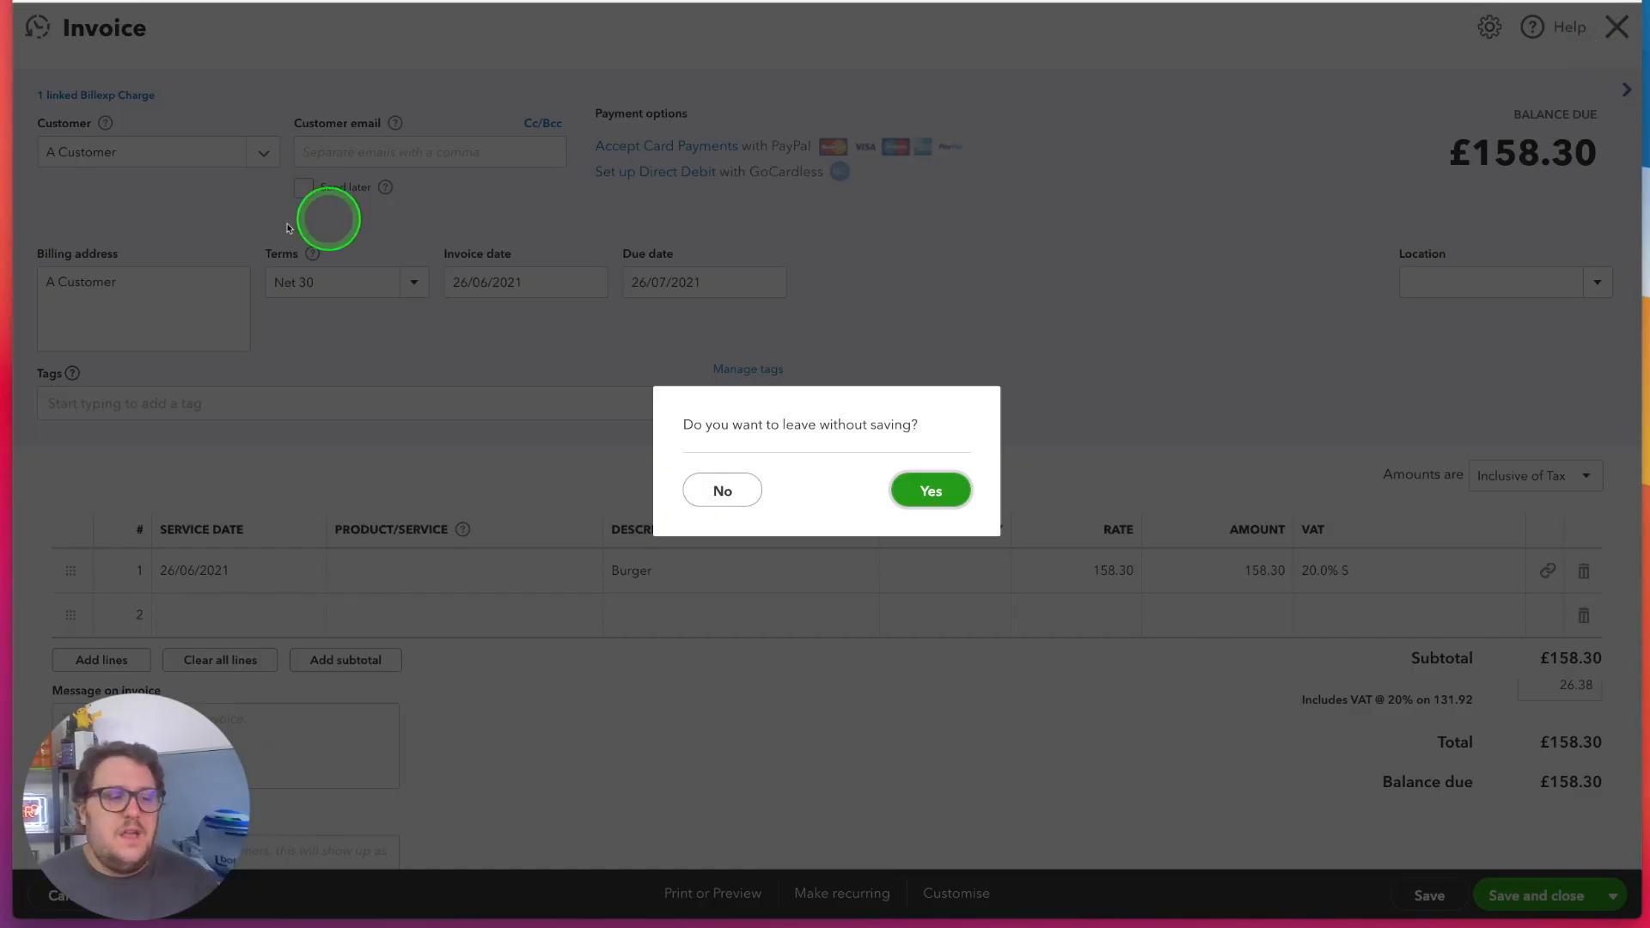
pyautogui.click(924, 490)
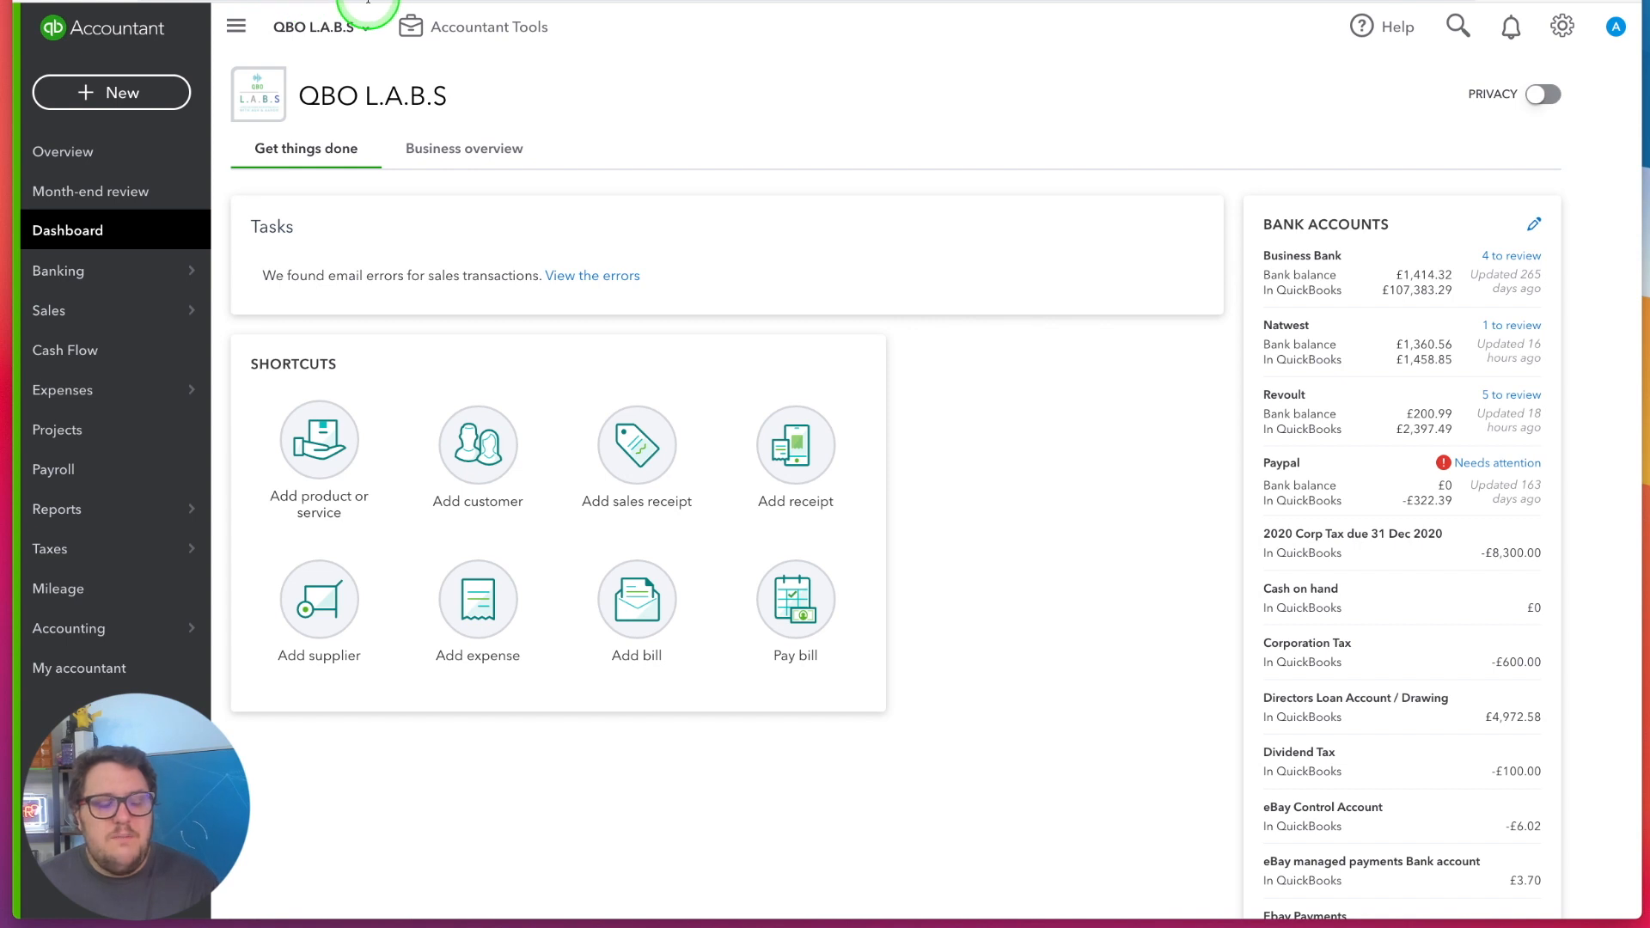
pyautogui.write('https://app.qbo.intuit.com/app/managebillableexpense')
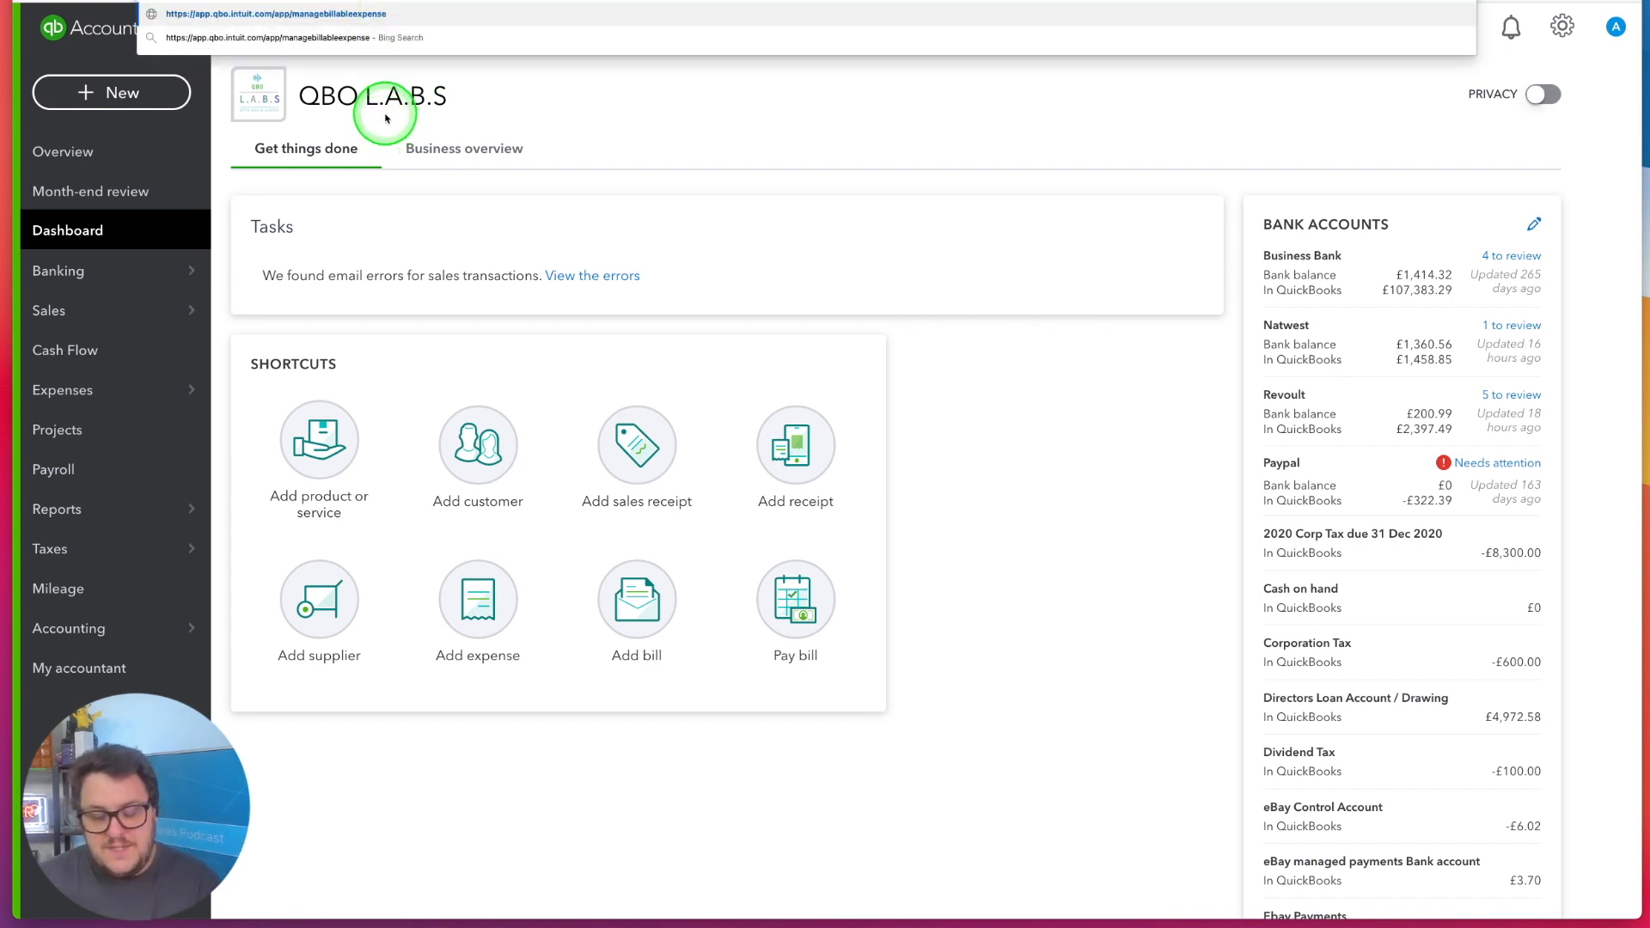
pyautogui.press('Return')
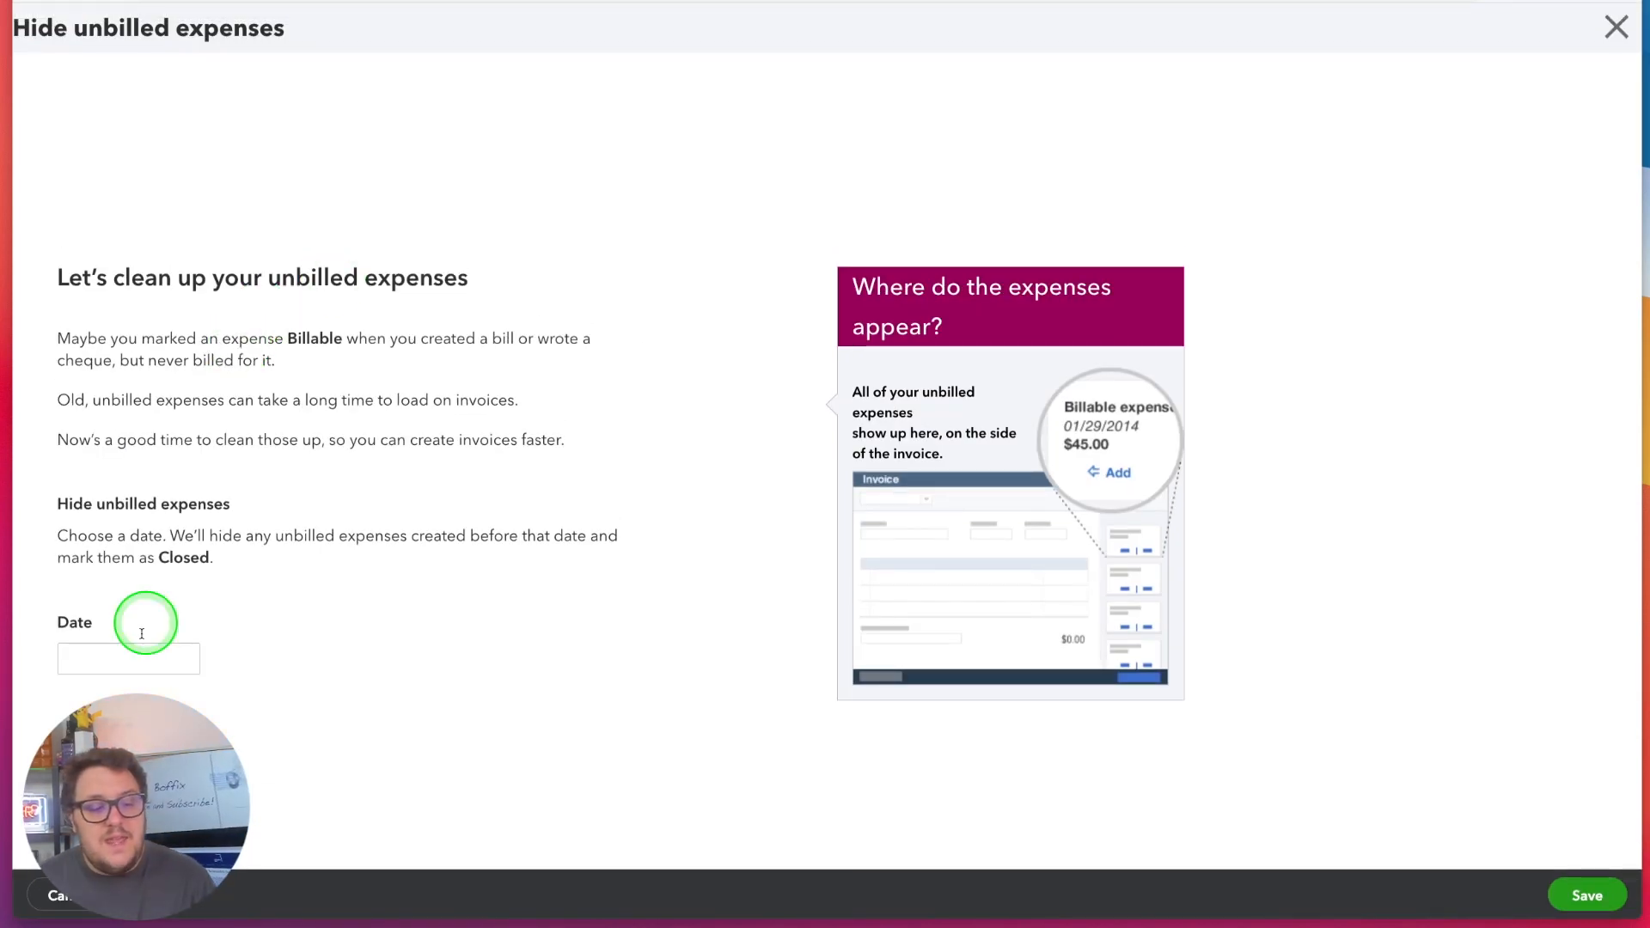
pyautogui.click(181, 662)
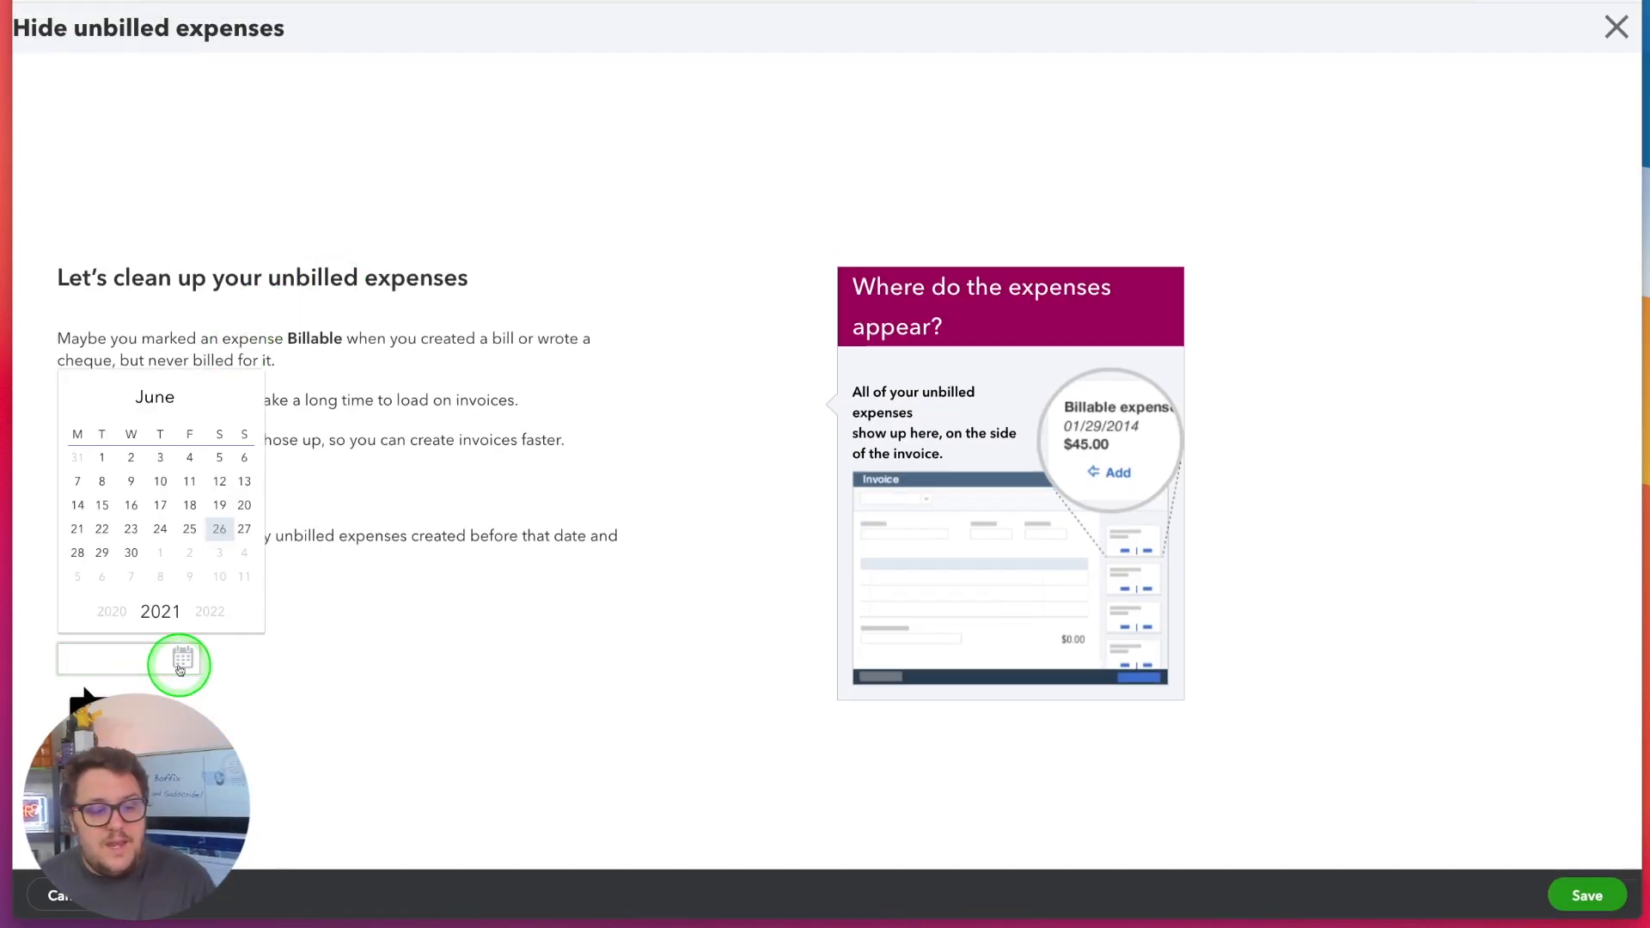
pyautogui.click(228, 520)
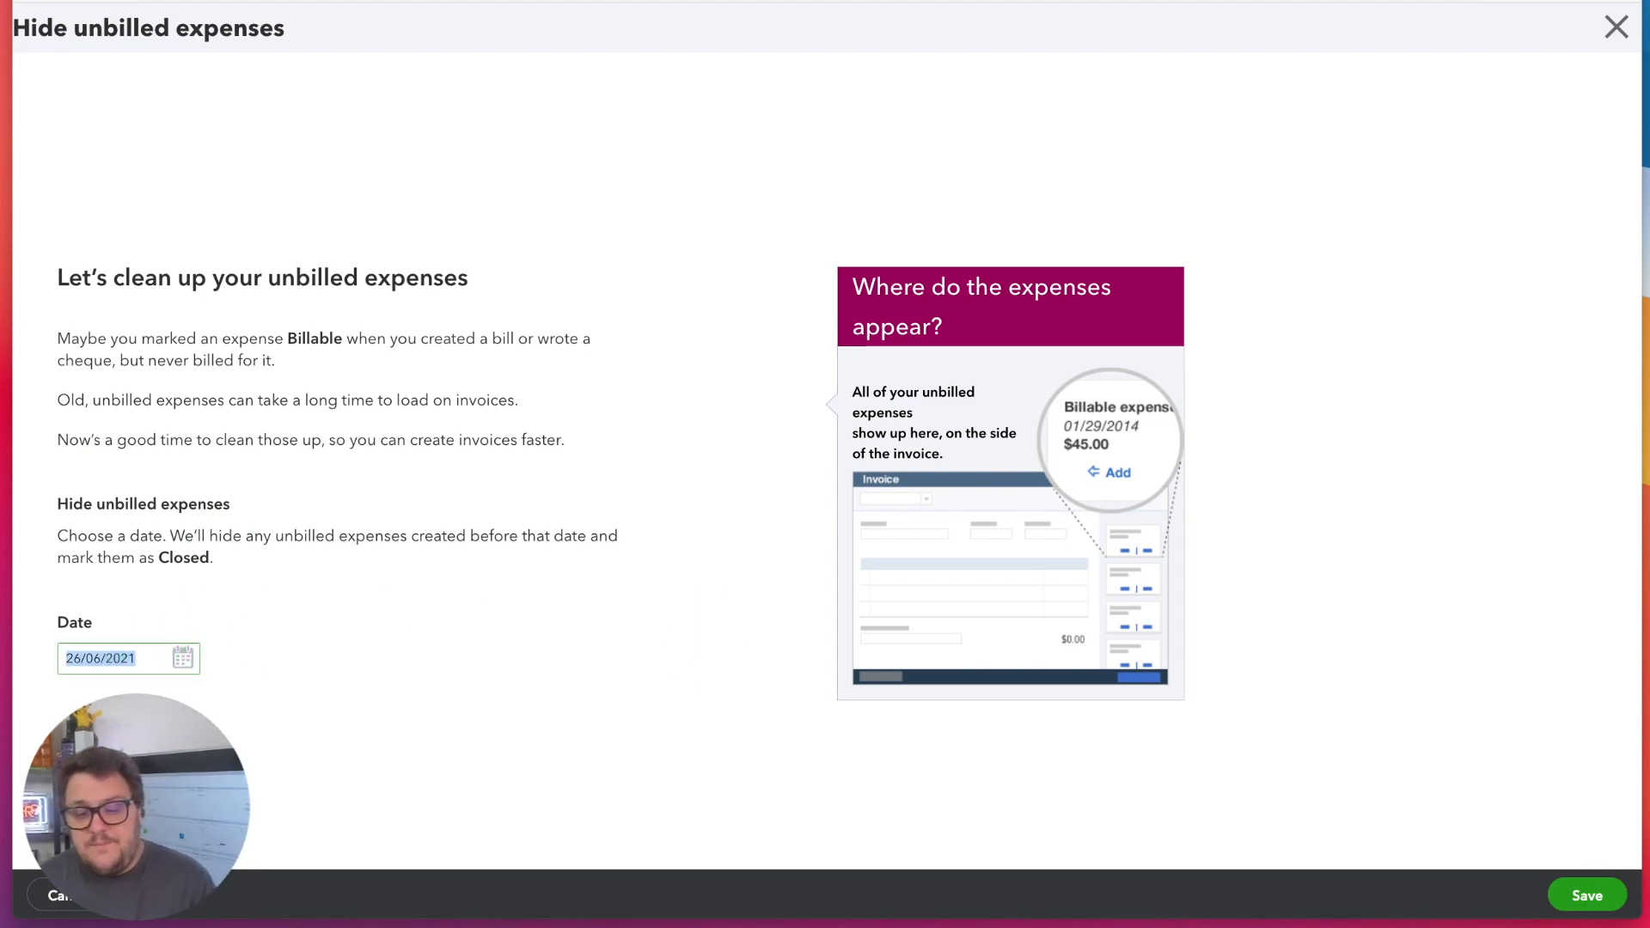
pyautogui.click(1586, 894)
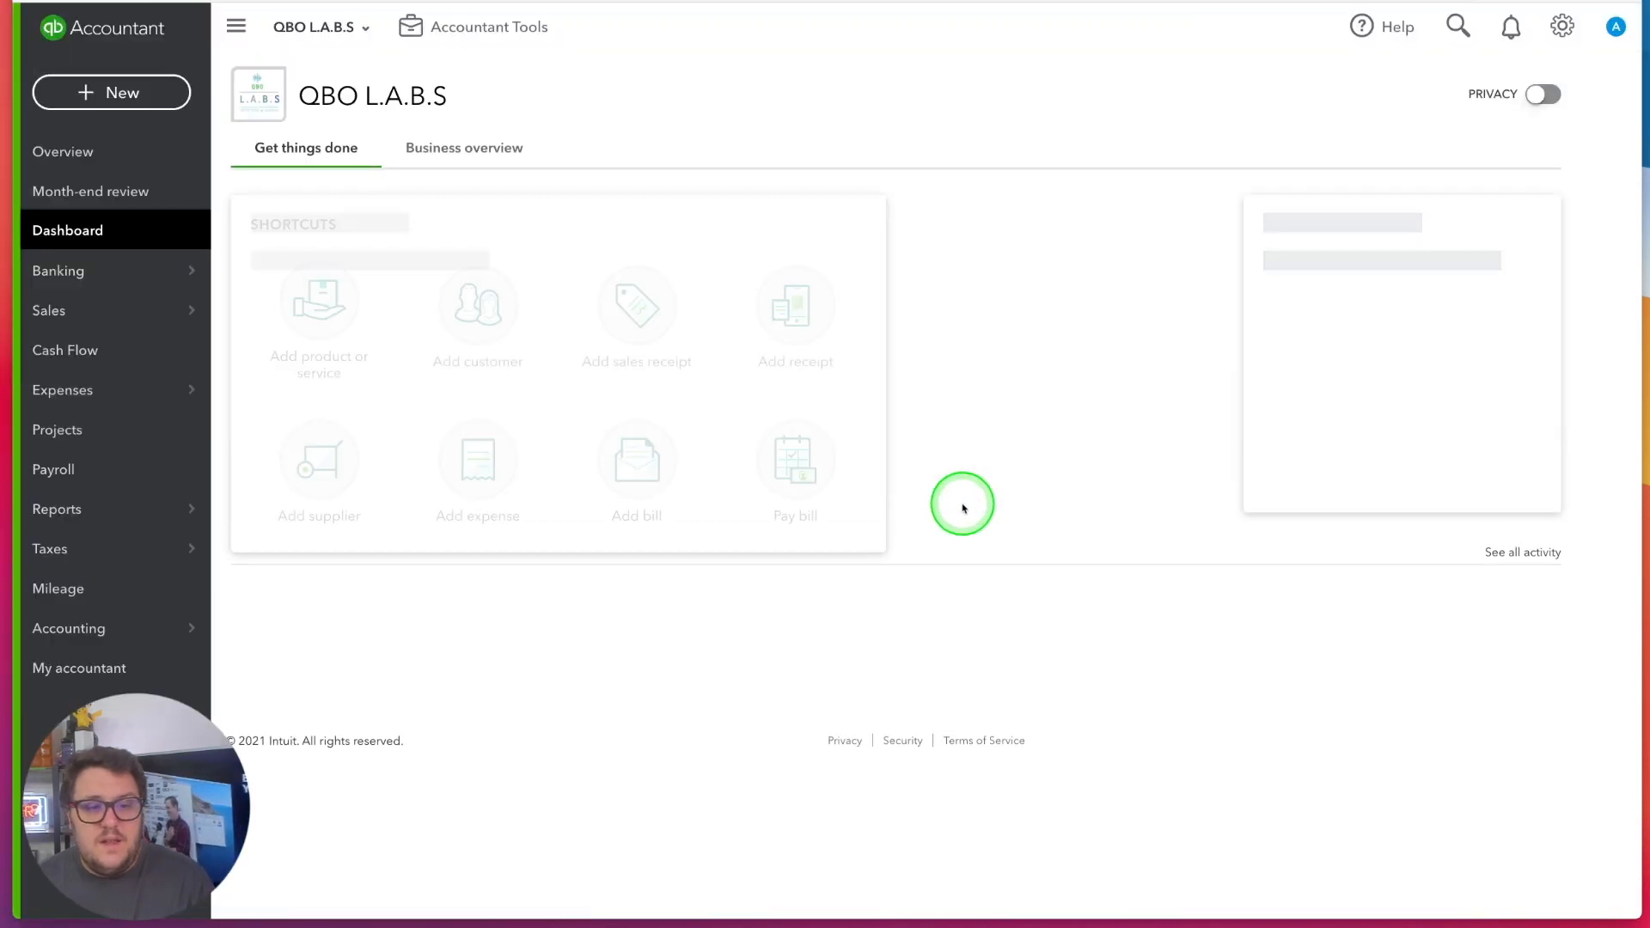